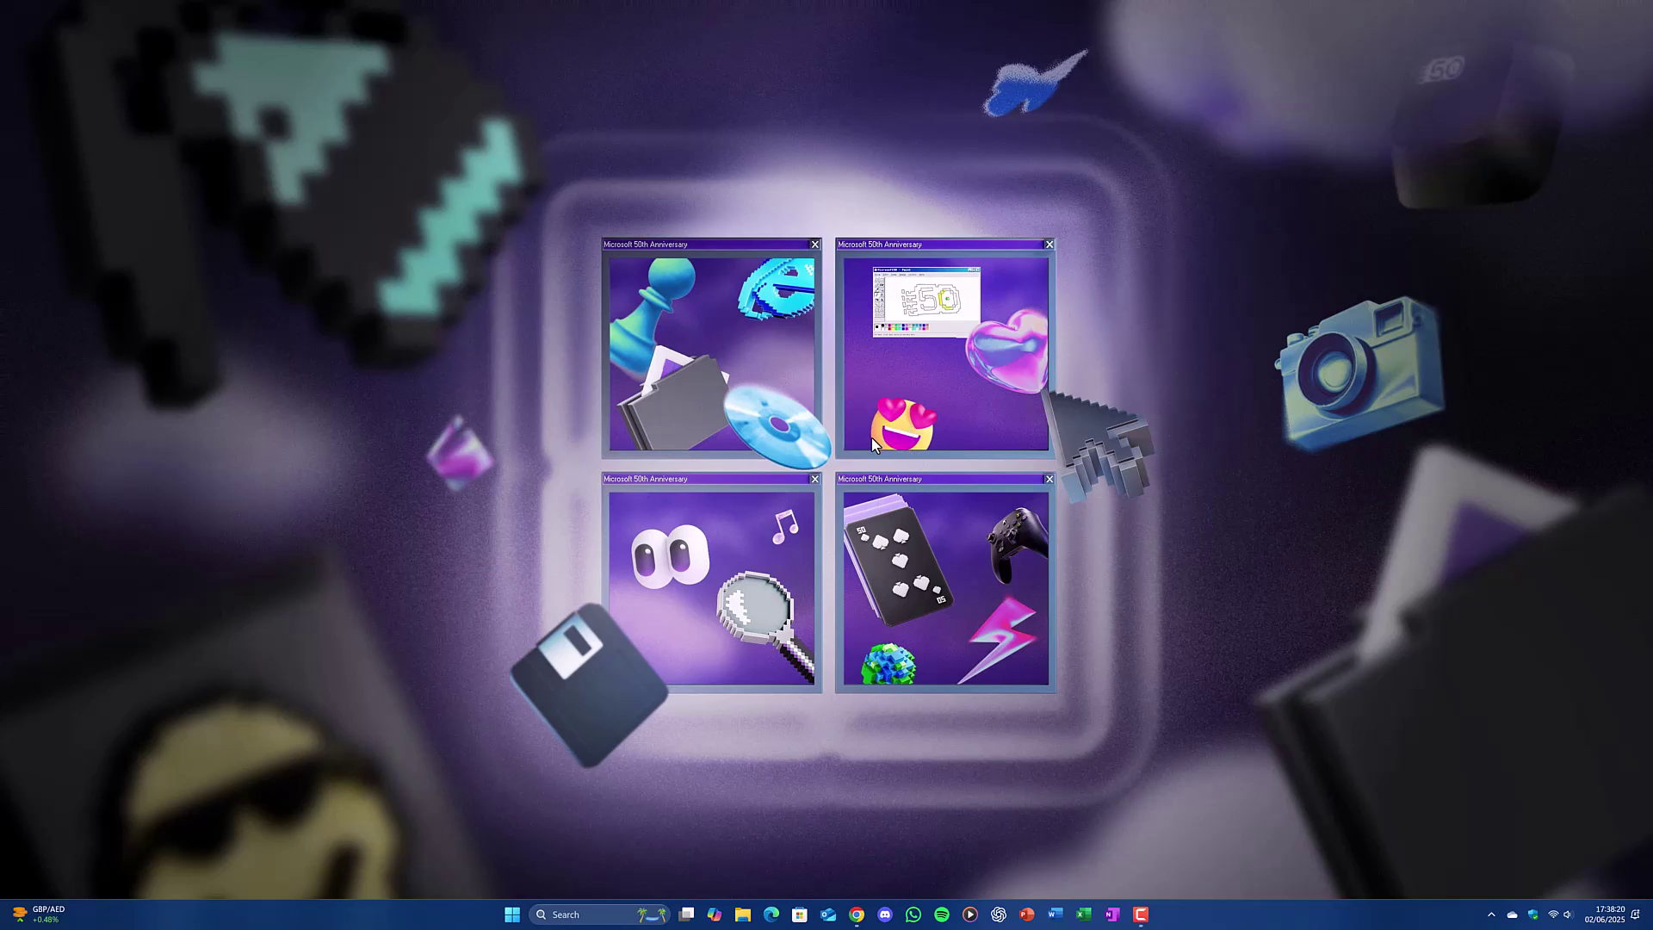
Maximize Chrome on rufus.ie and scroll to the Download section listing rufus-4.7.exe
click(855, 920)
double_click(155, 103)
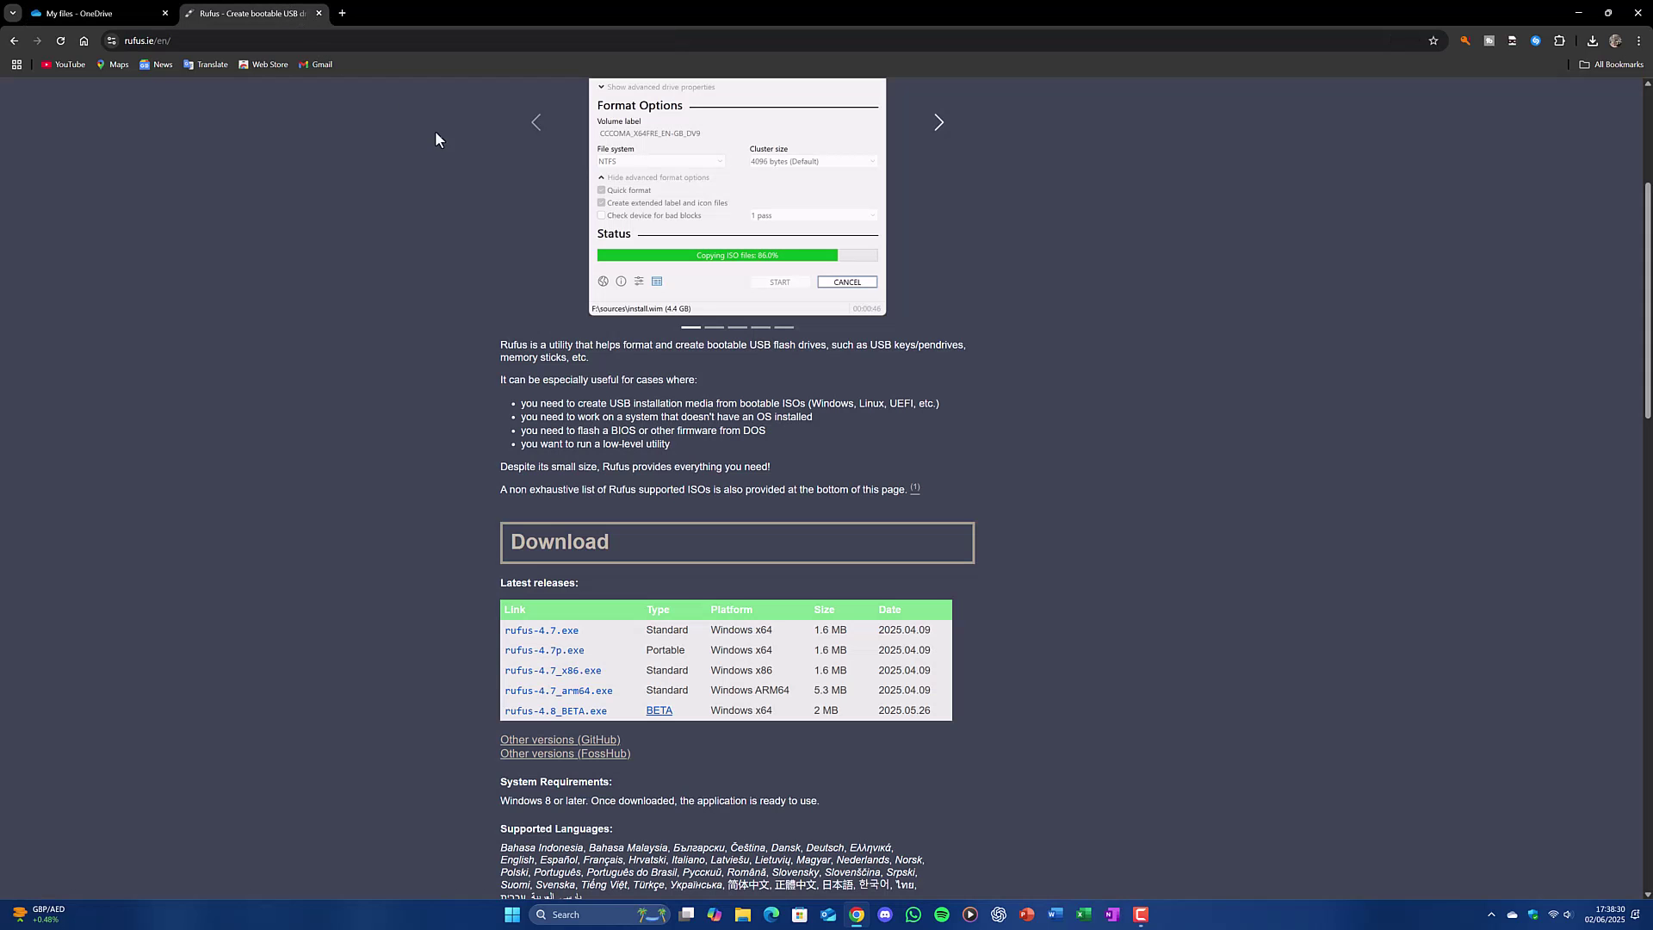
scroll(542, 624, down, 1)
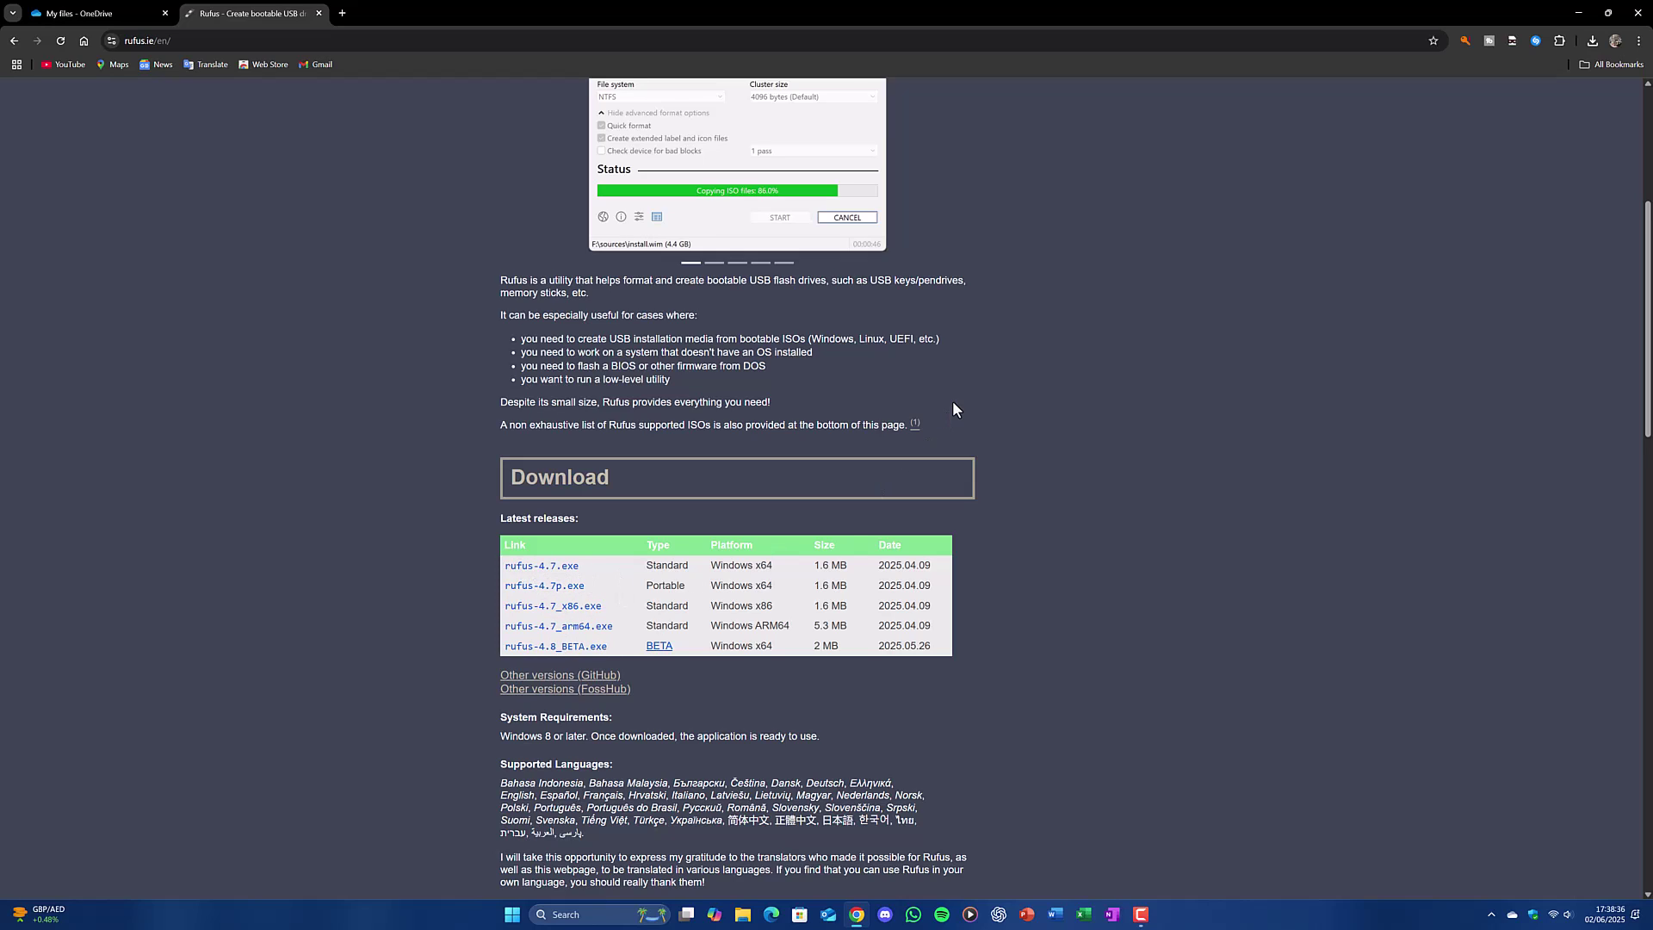
Launch Rufus from Start search and minimize the browser to bring it forward
key(super)
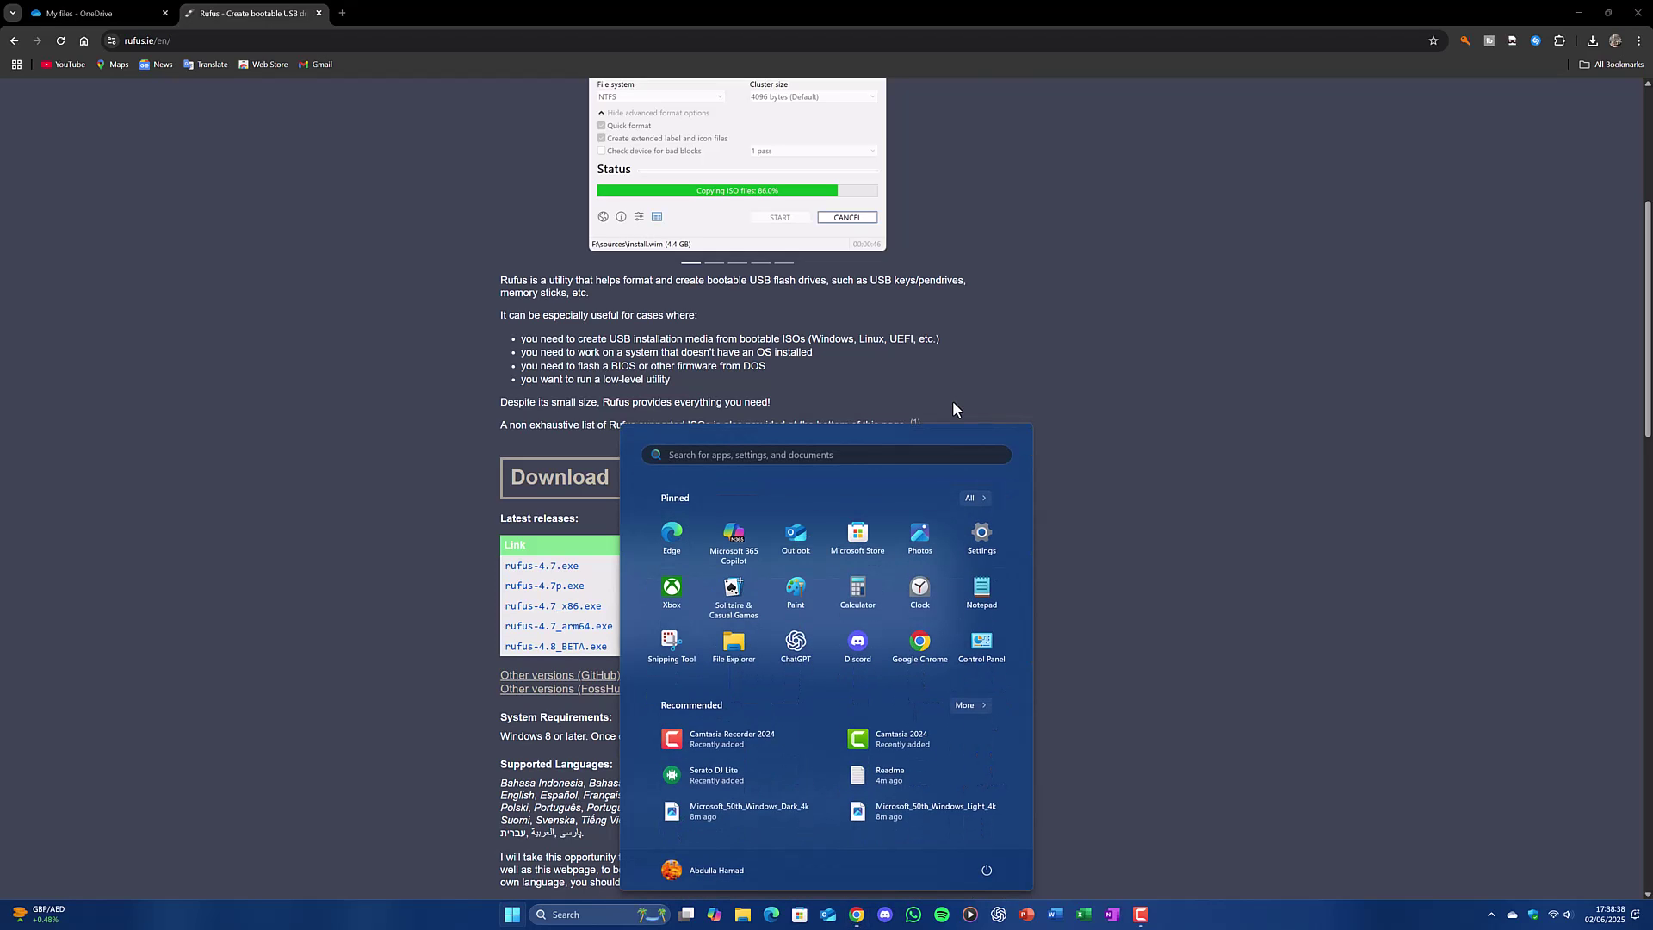
text(rufus)
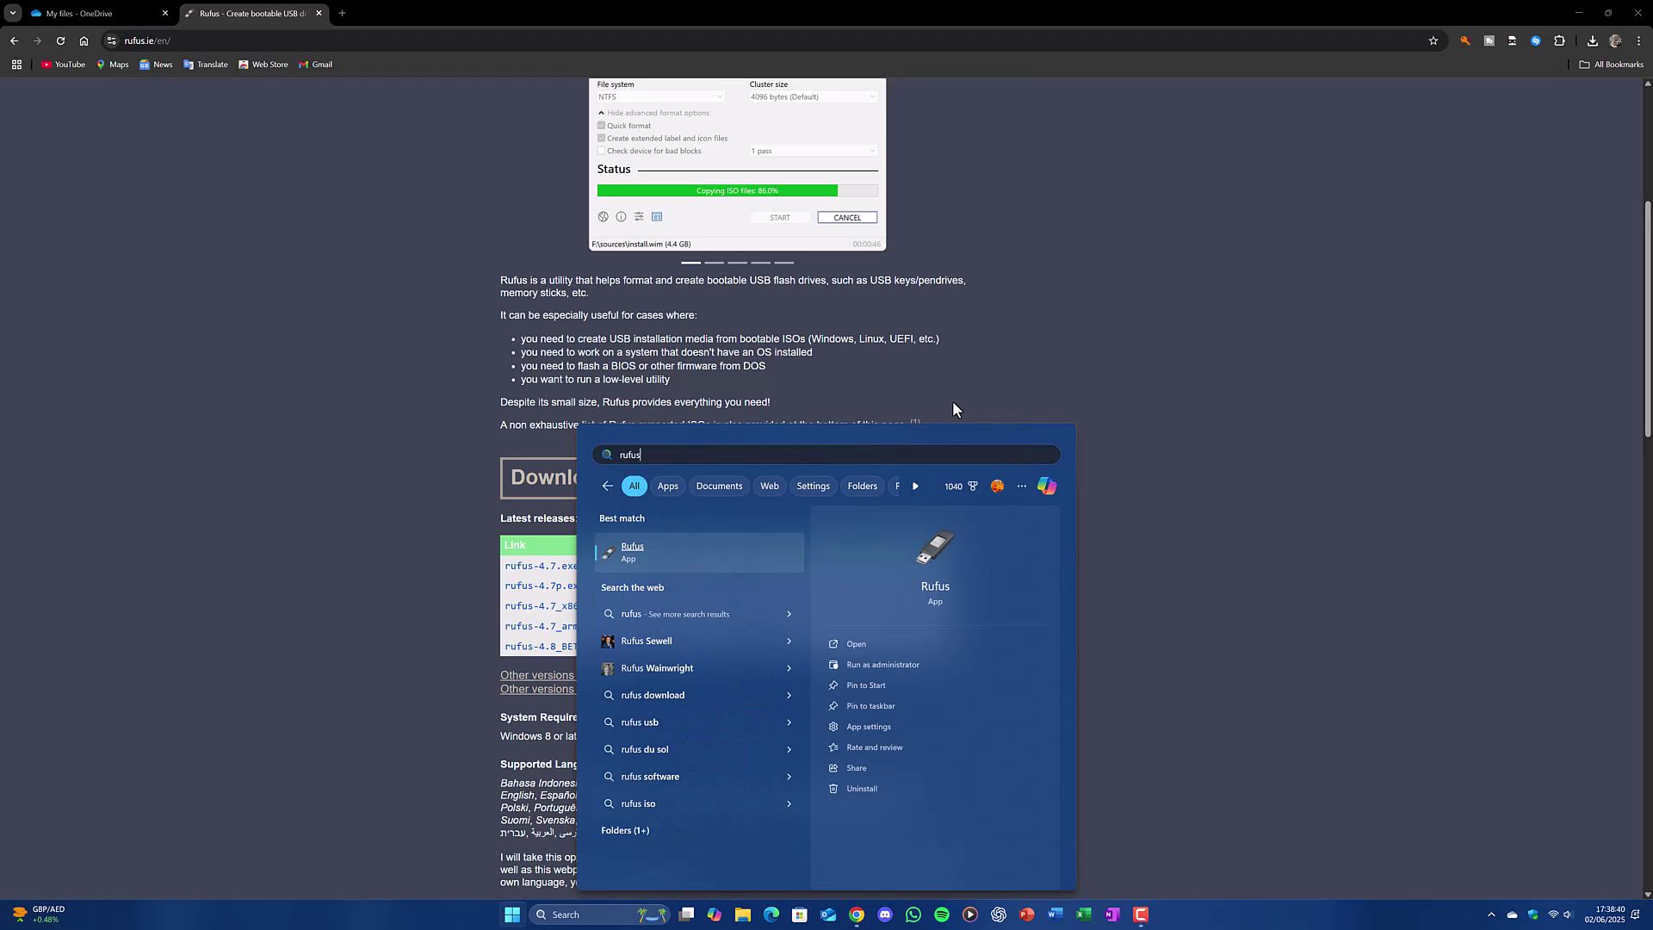
key(Return)
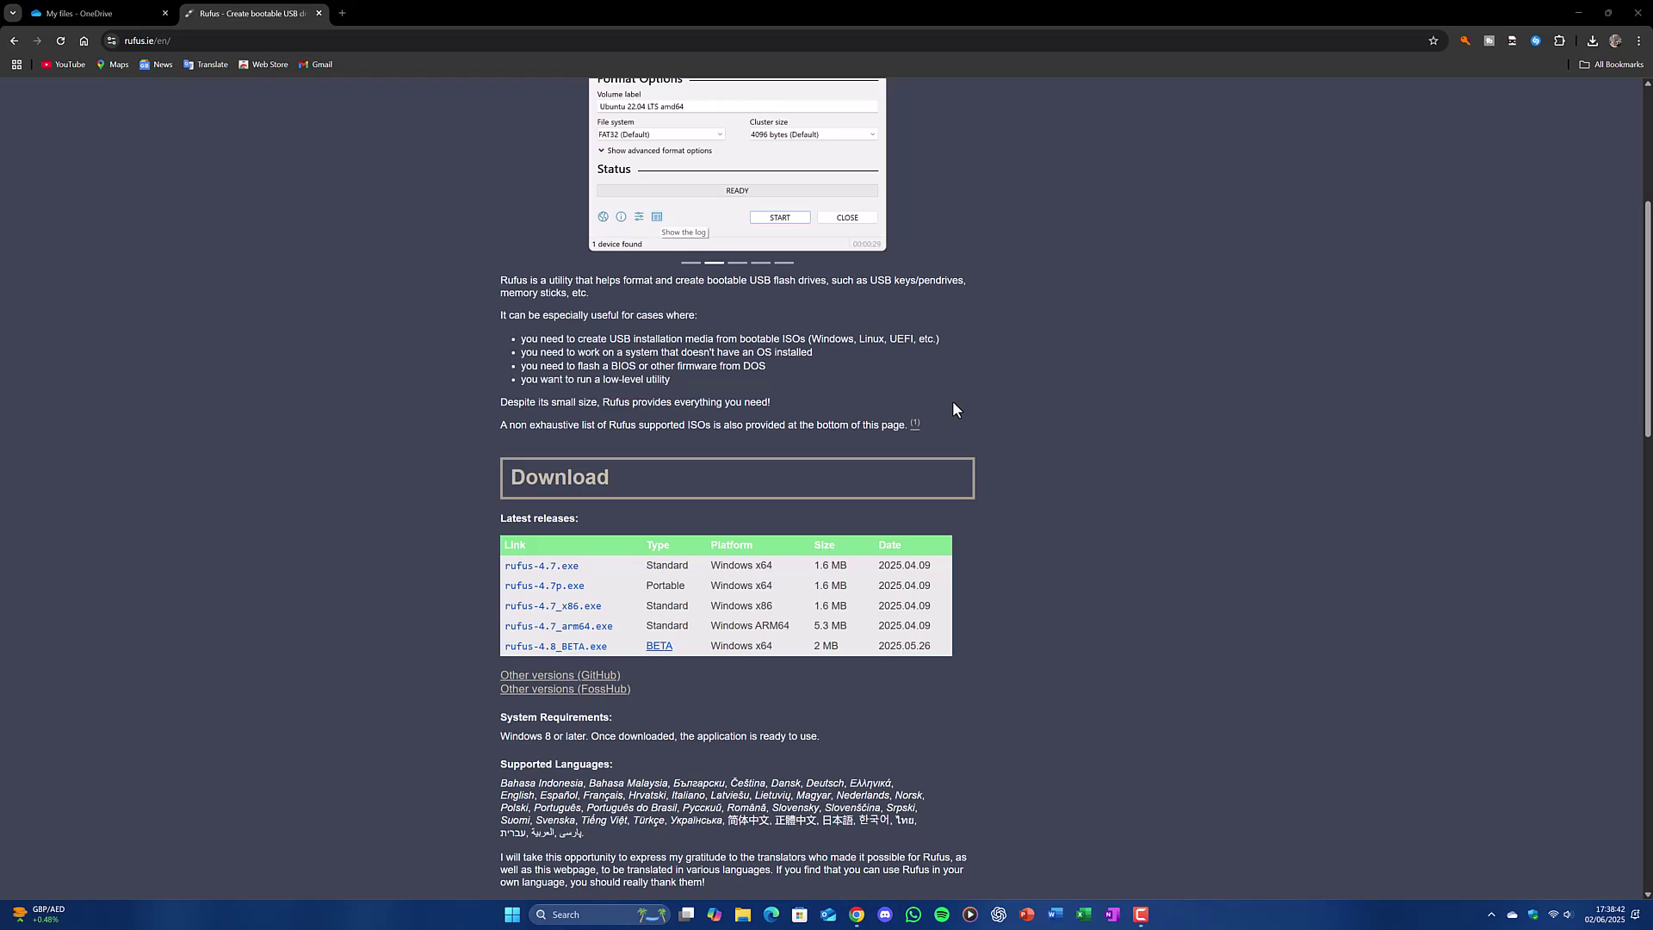
click(1584, 10)
Load 'Windows 7 with NVME+USB 3.0 (UEFISeven).iso' from Downloads as the Rufus boot image
click(950, 315)
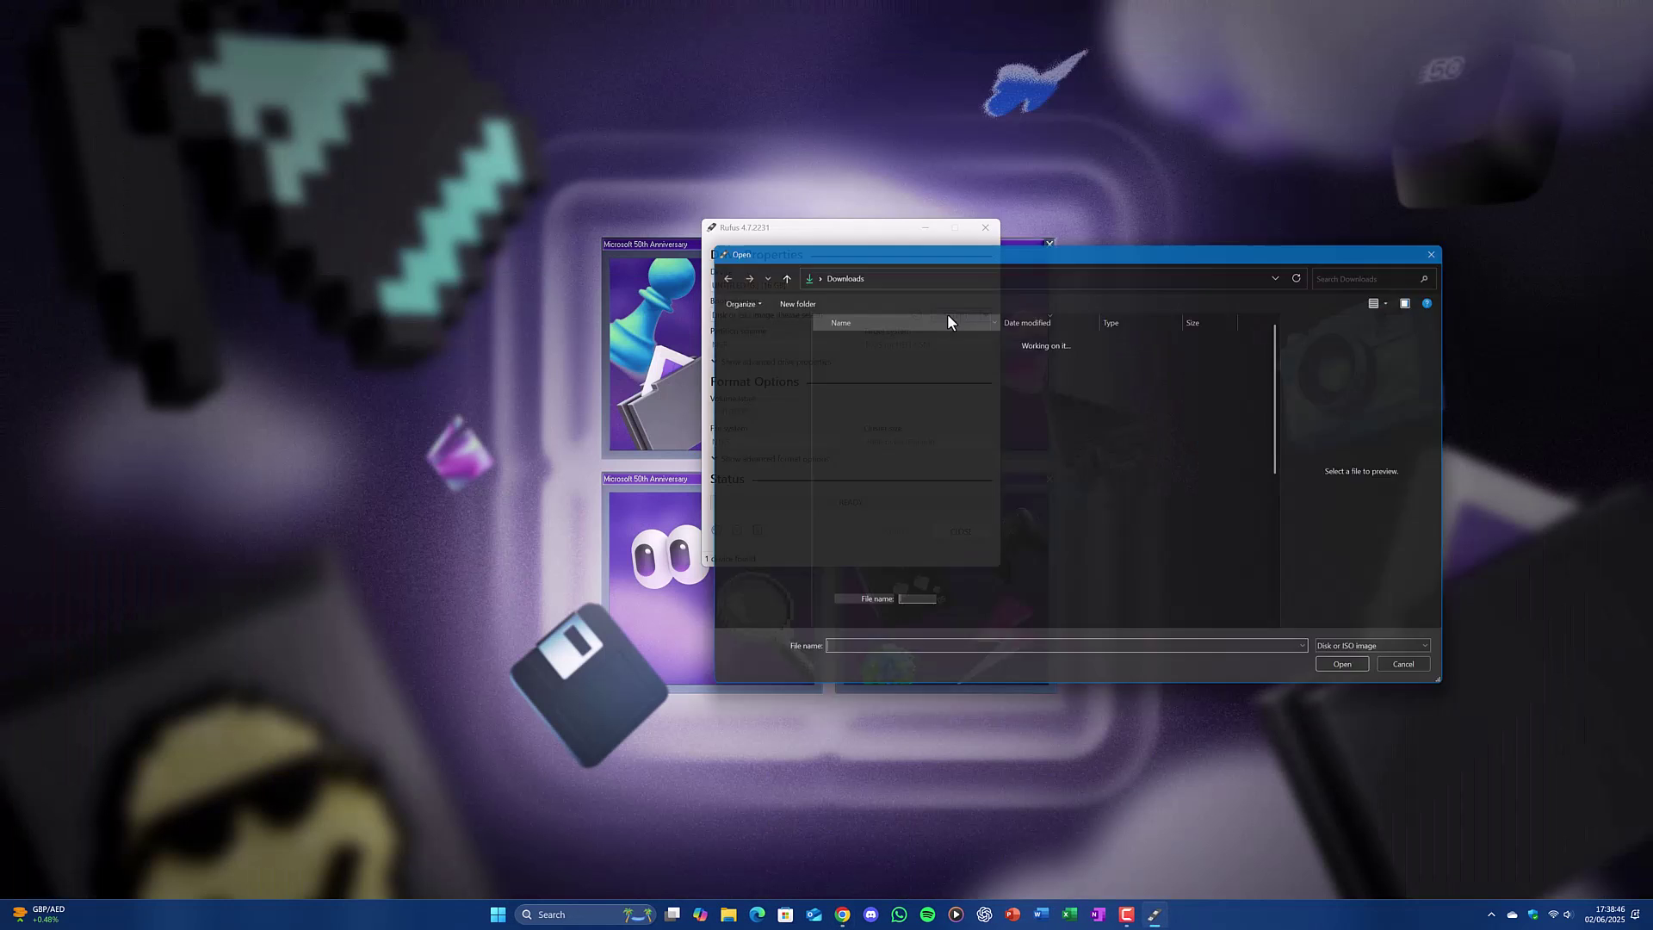
click(762, 365)
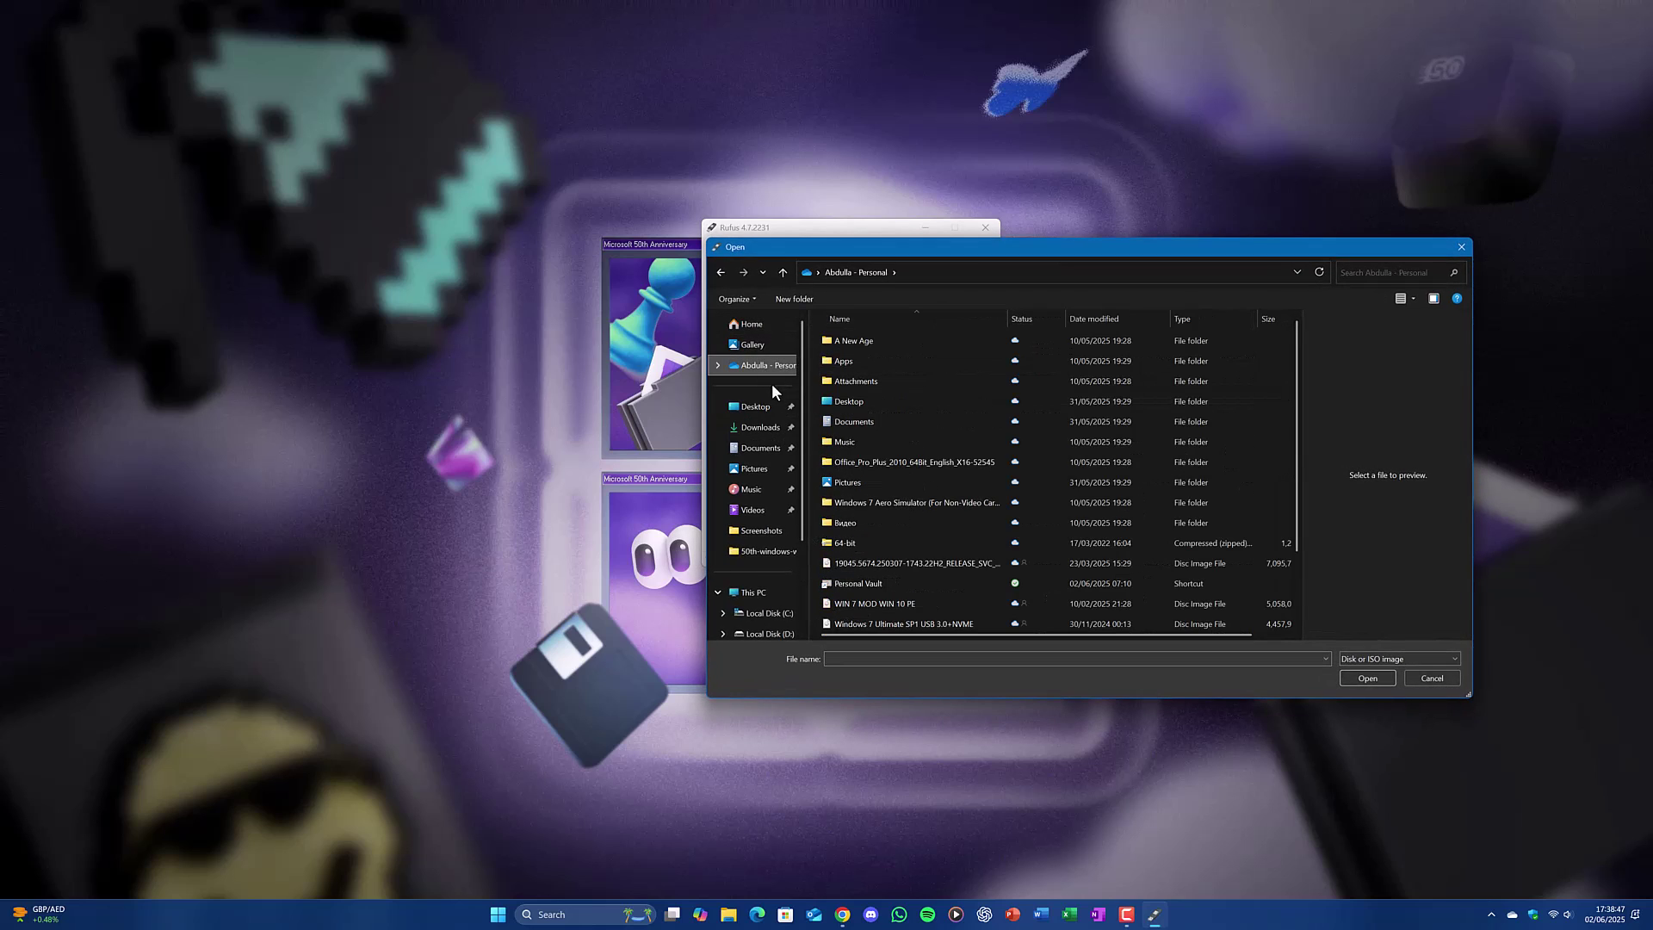
click(761, 428)
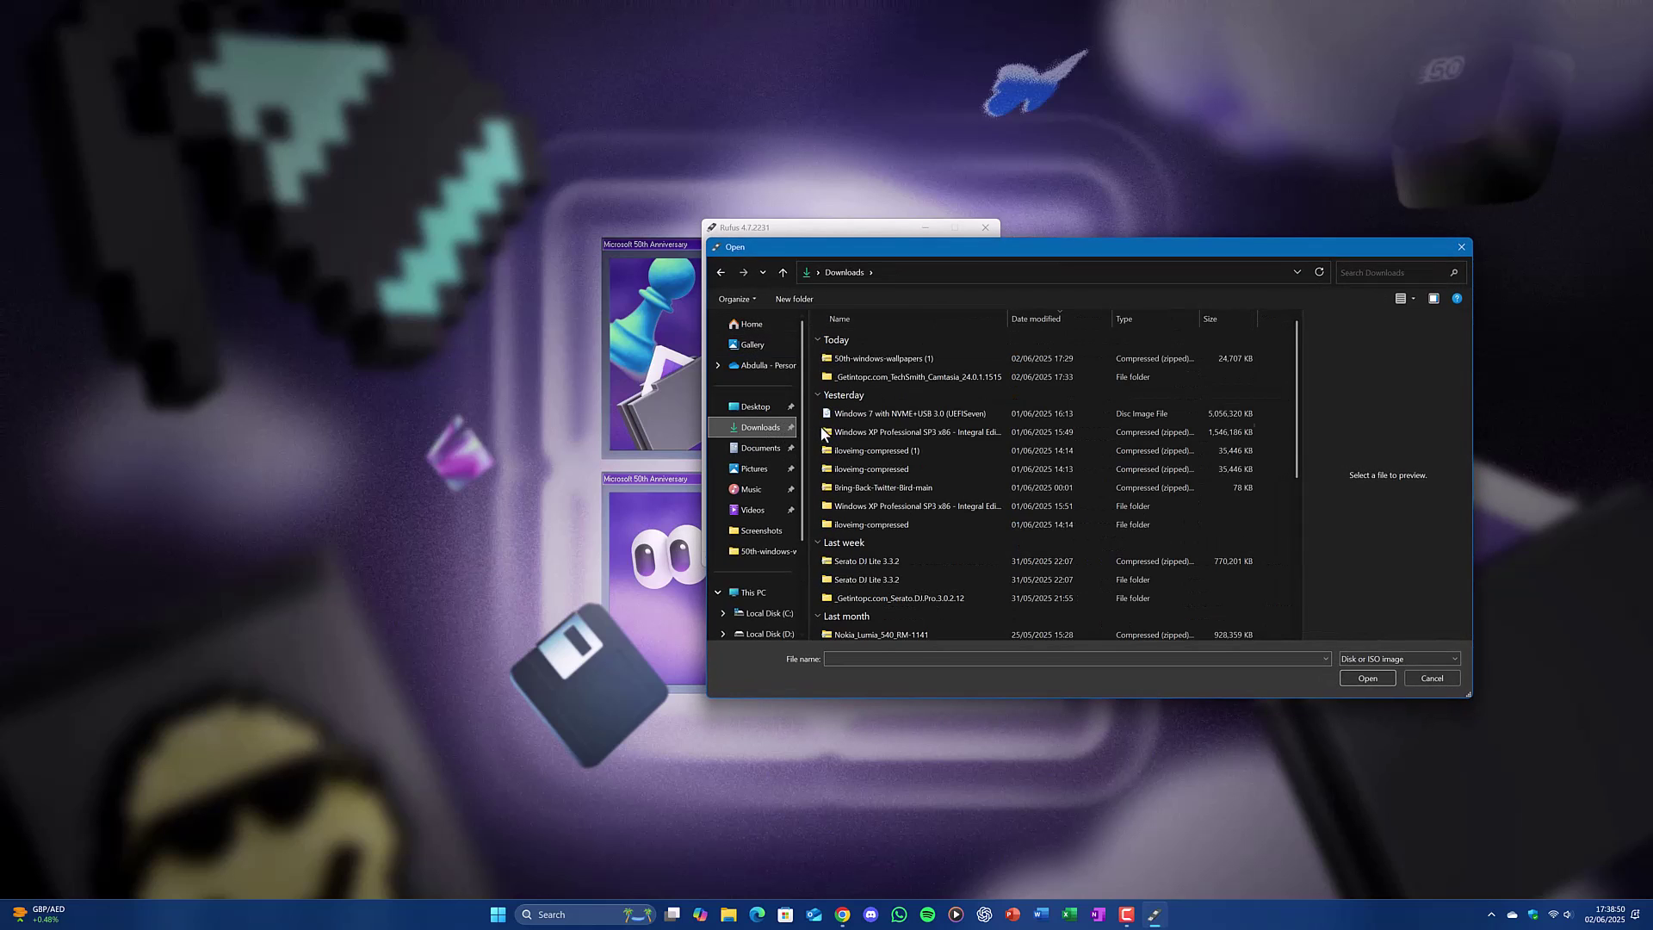
scroll(875, 439, down, 2)
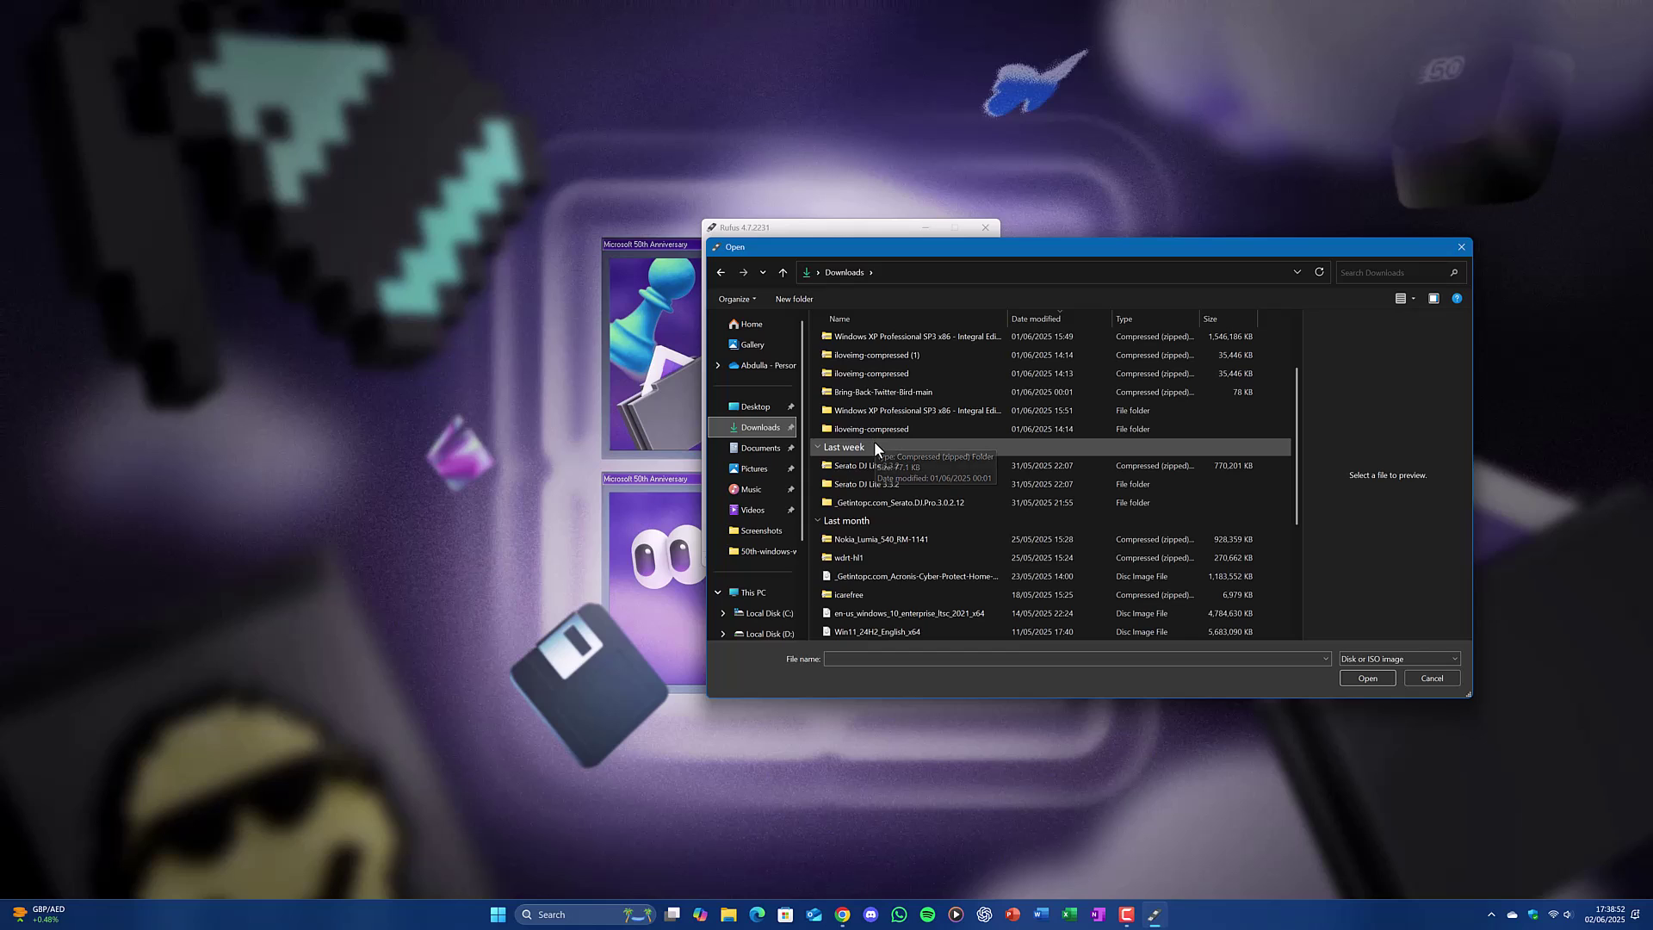
scroll(875, 439, up, 2)
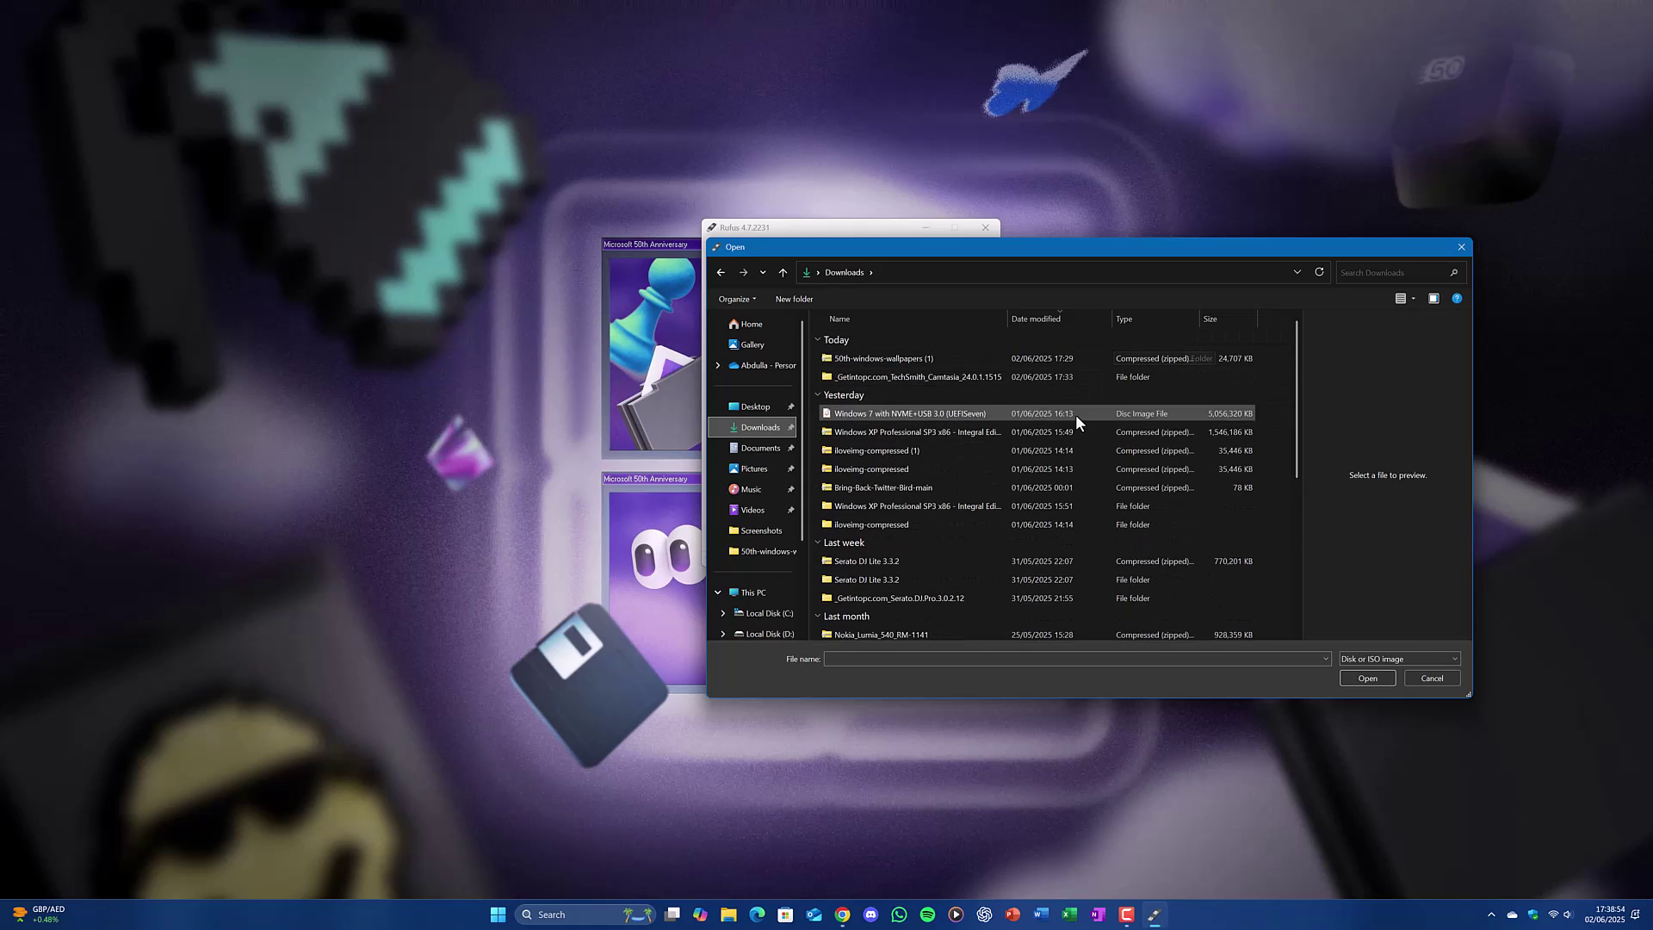
click(1076, 414)
click(1384, 684)
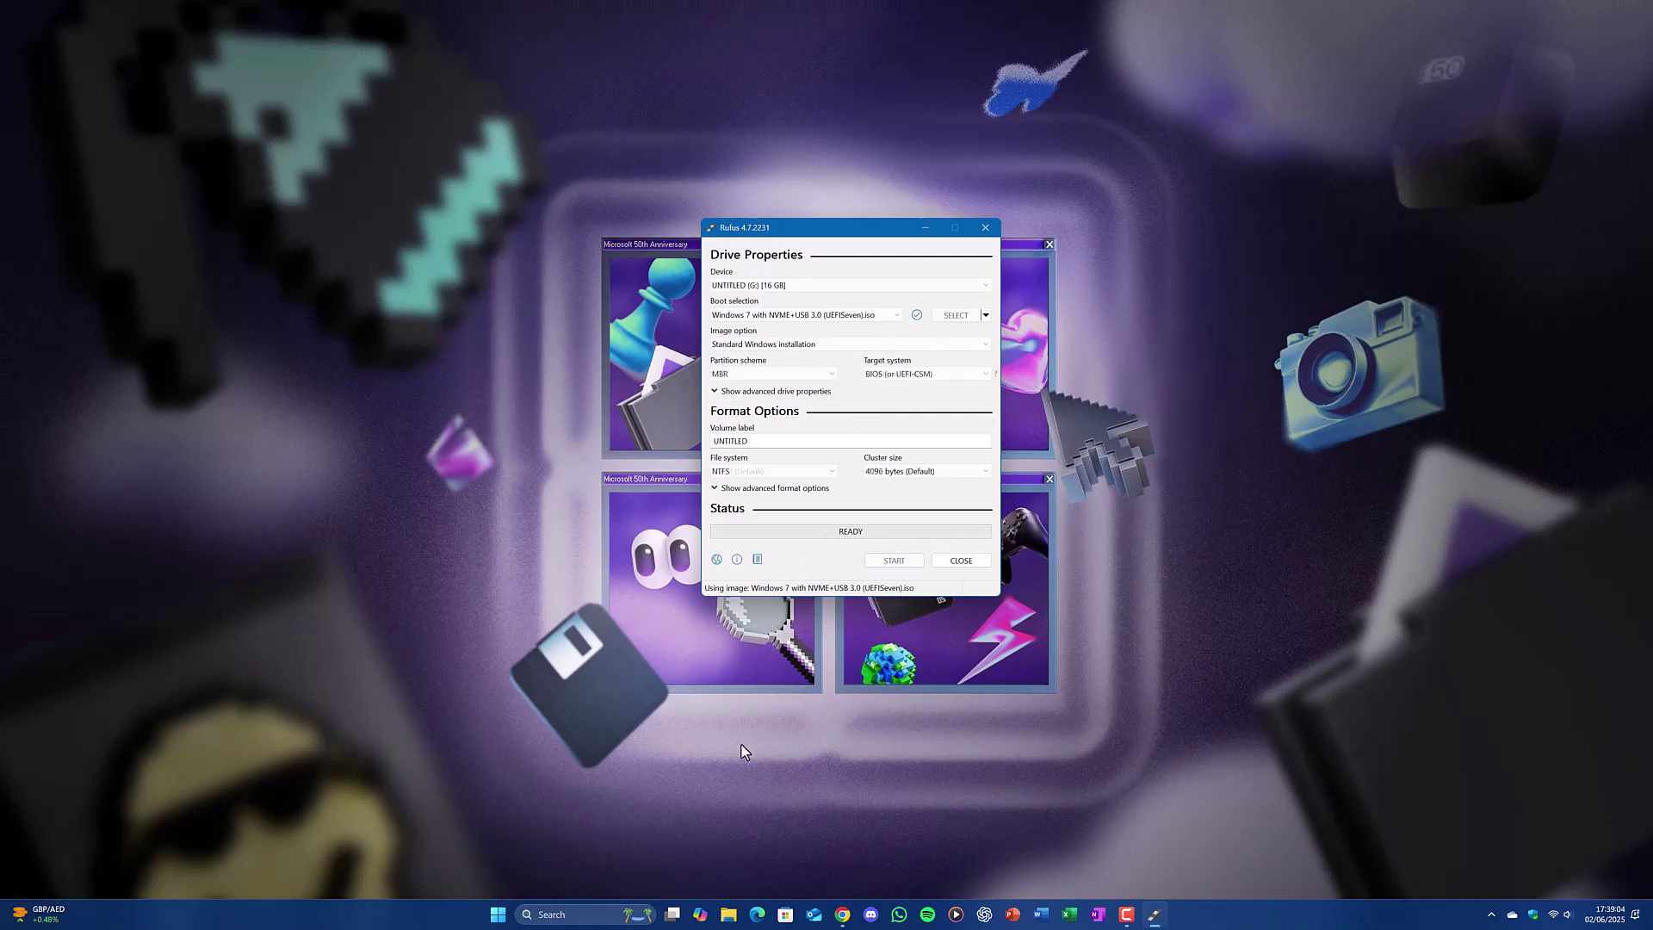
Switch the partition scheme to MBR and write the ISO to the 16 GB drive, accepting data loss
click(811, 375)
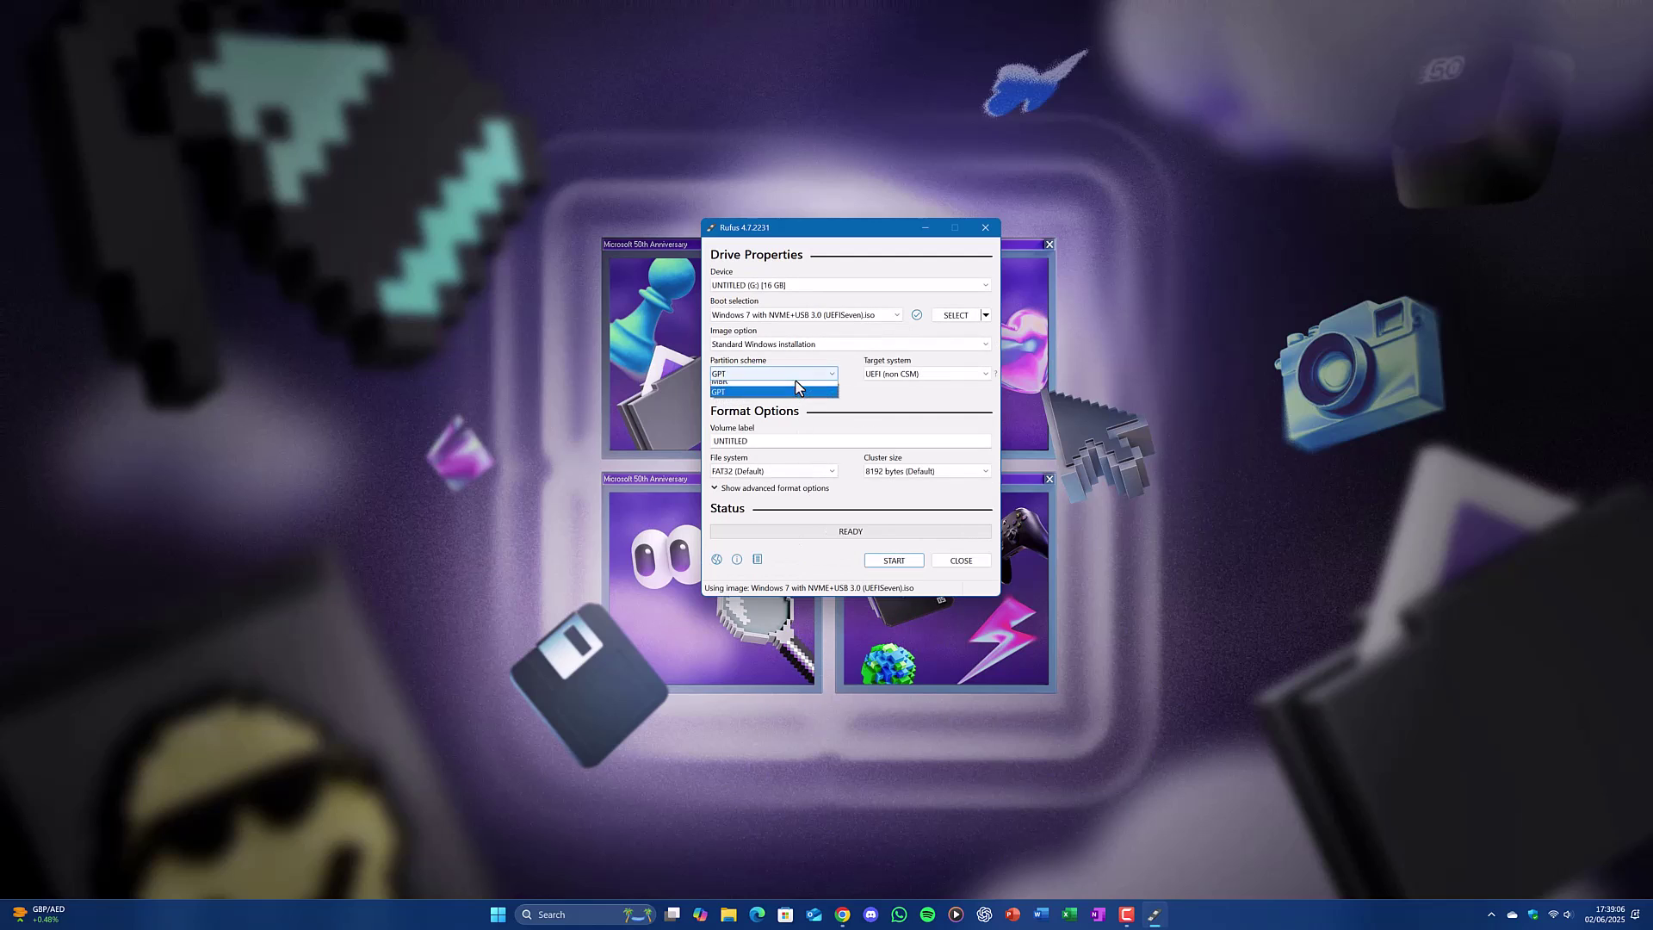
click(777, 386)
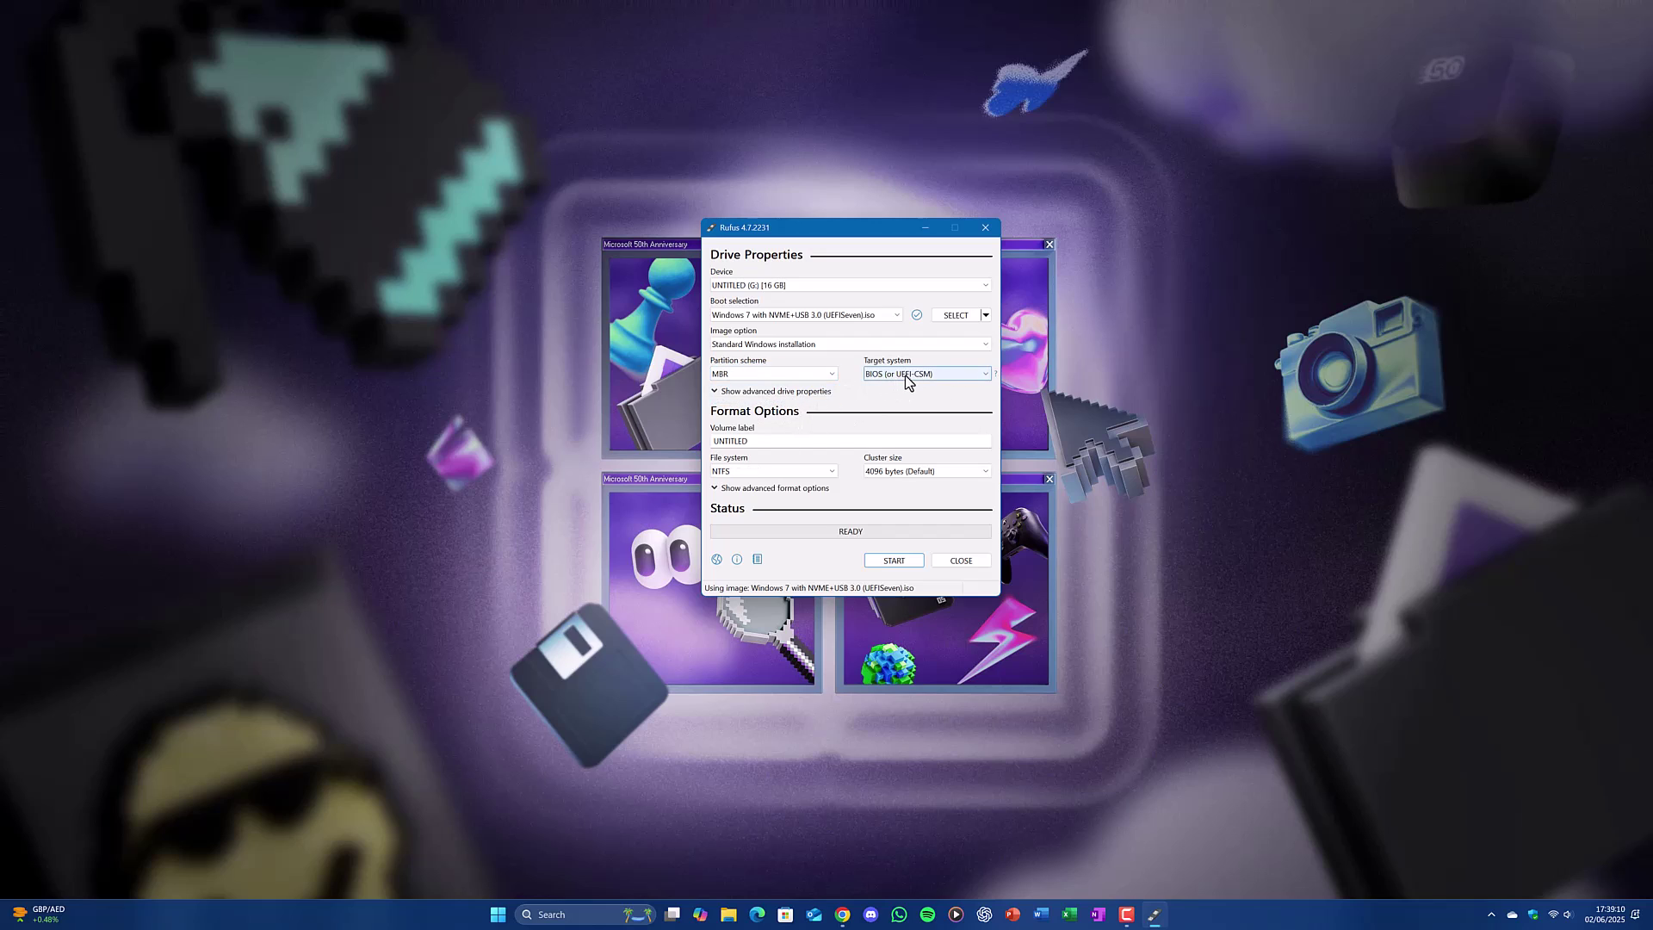
click(894, 560)
click(873, 507)
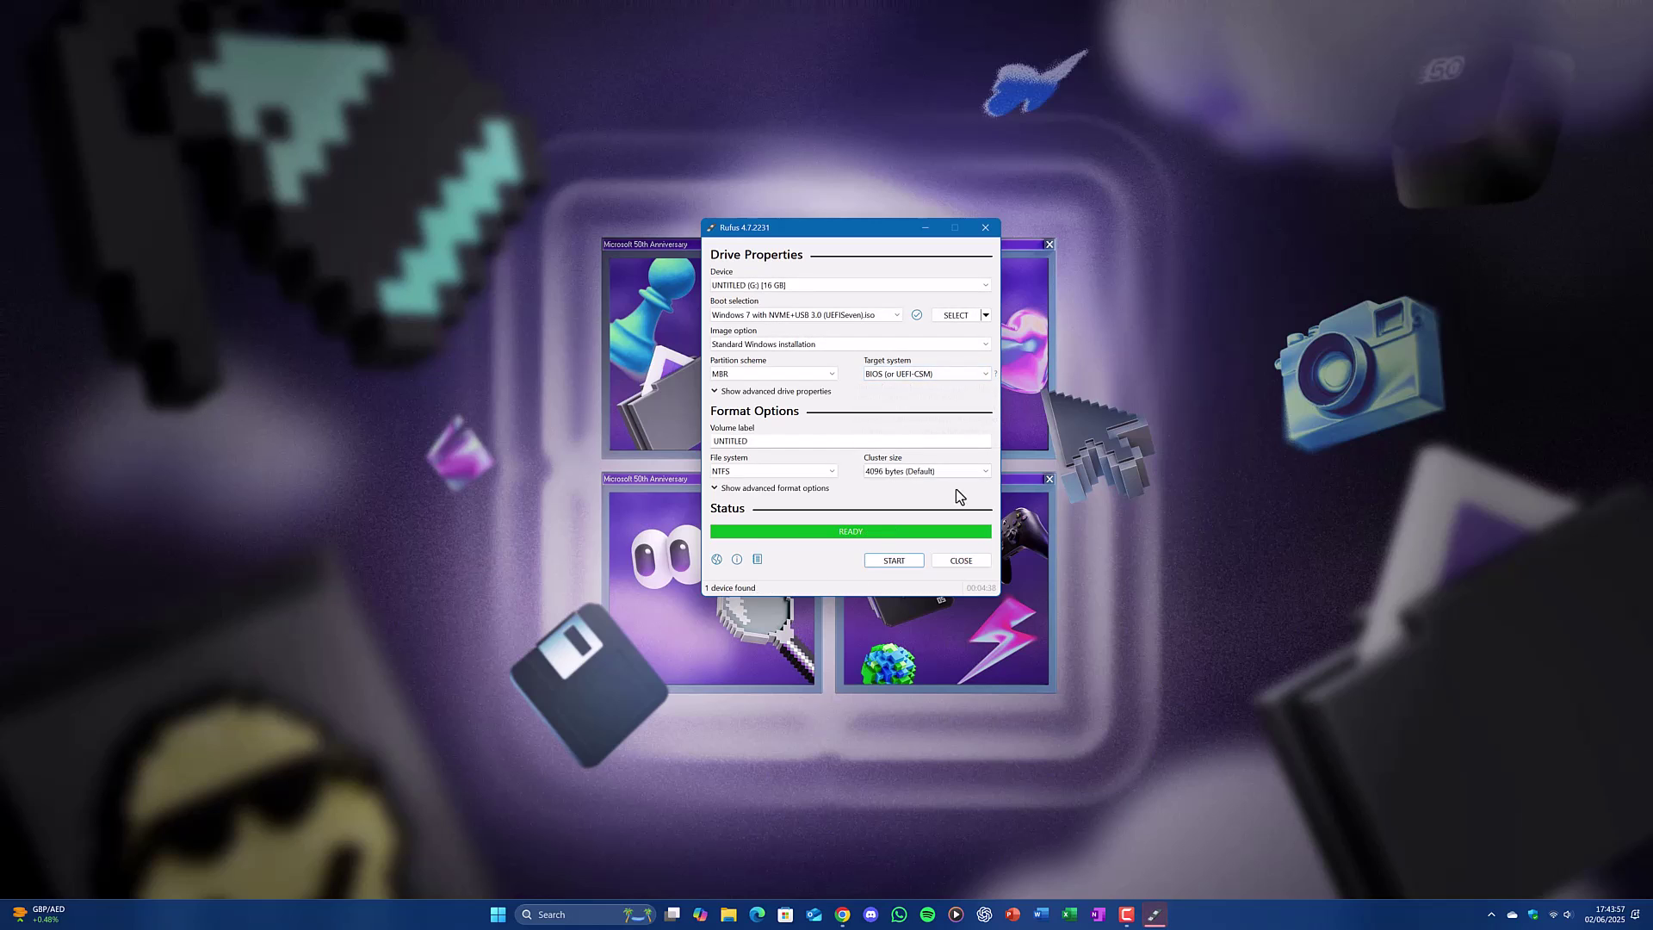
Close Rufus and restart the PC from the Start menu power options
click(962, 560)
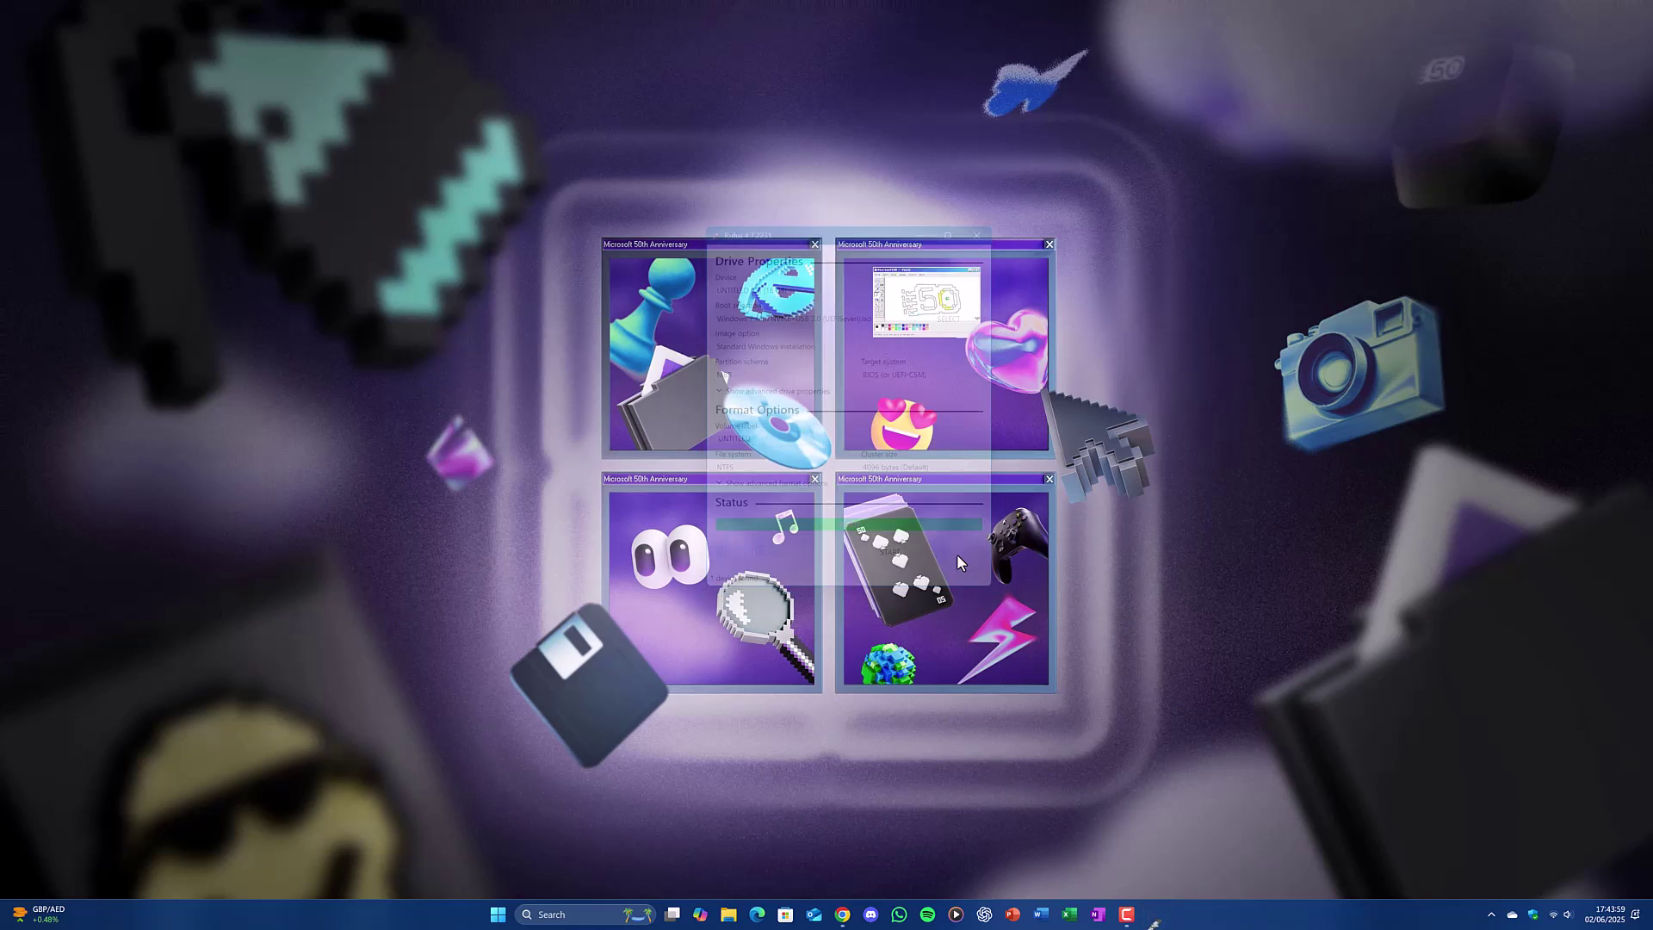
click(517, 917)
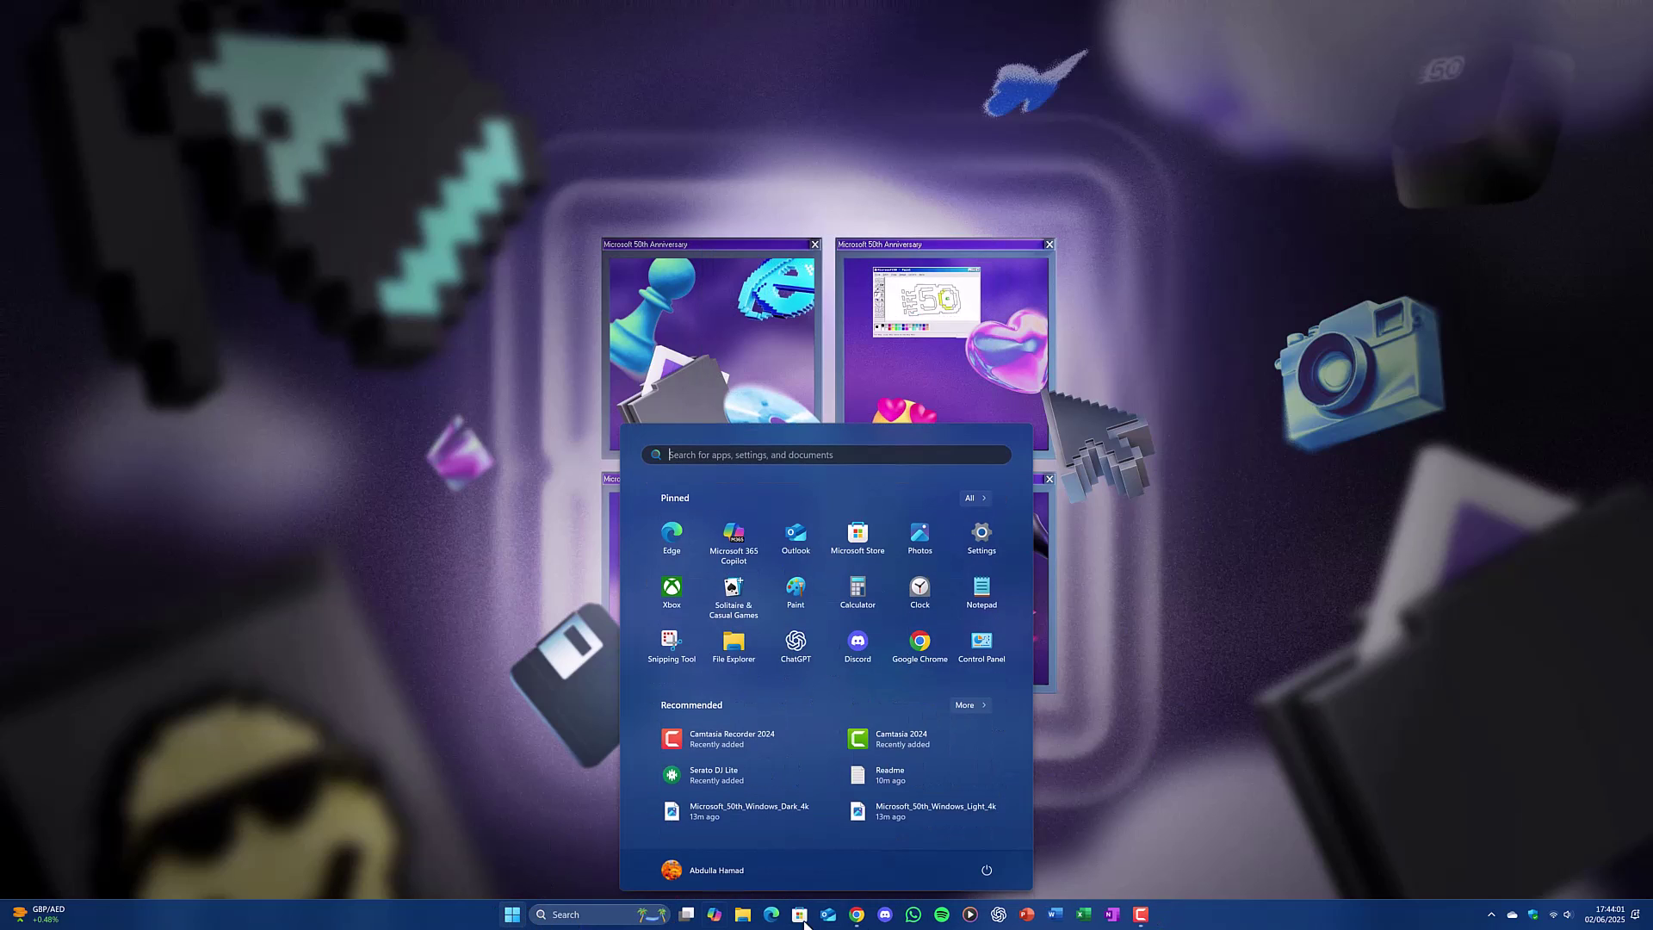
click(987, 870)
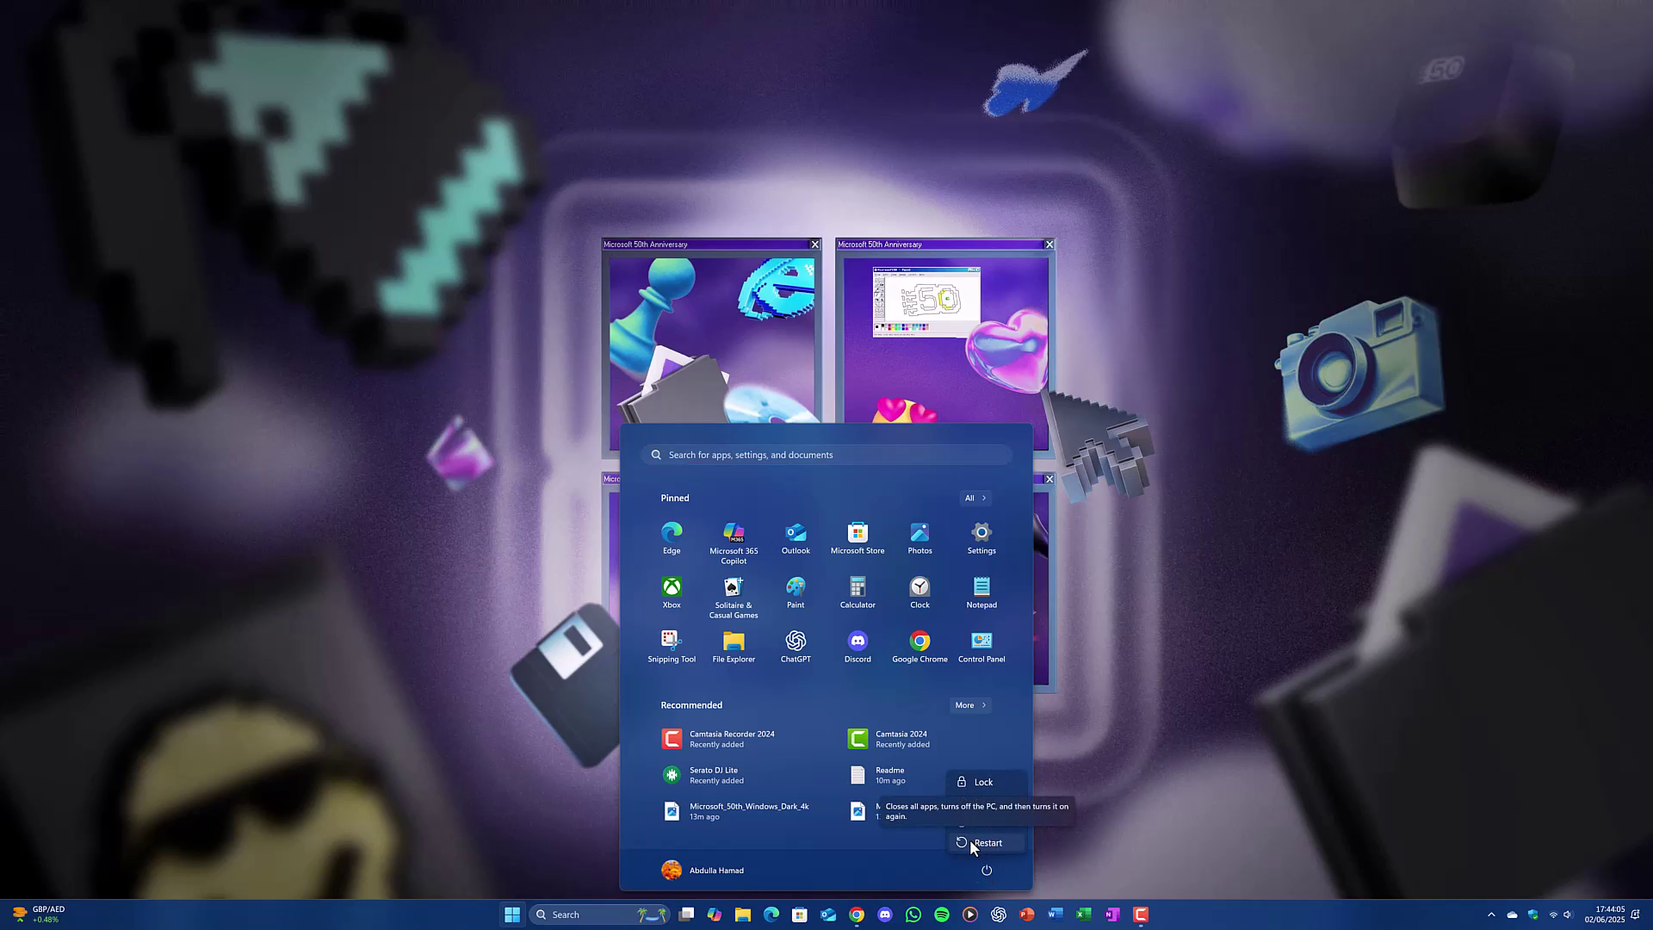
click(988, 842)
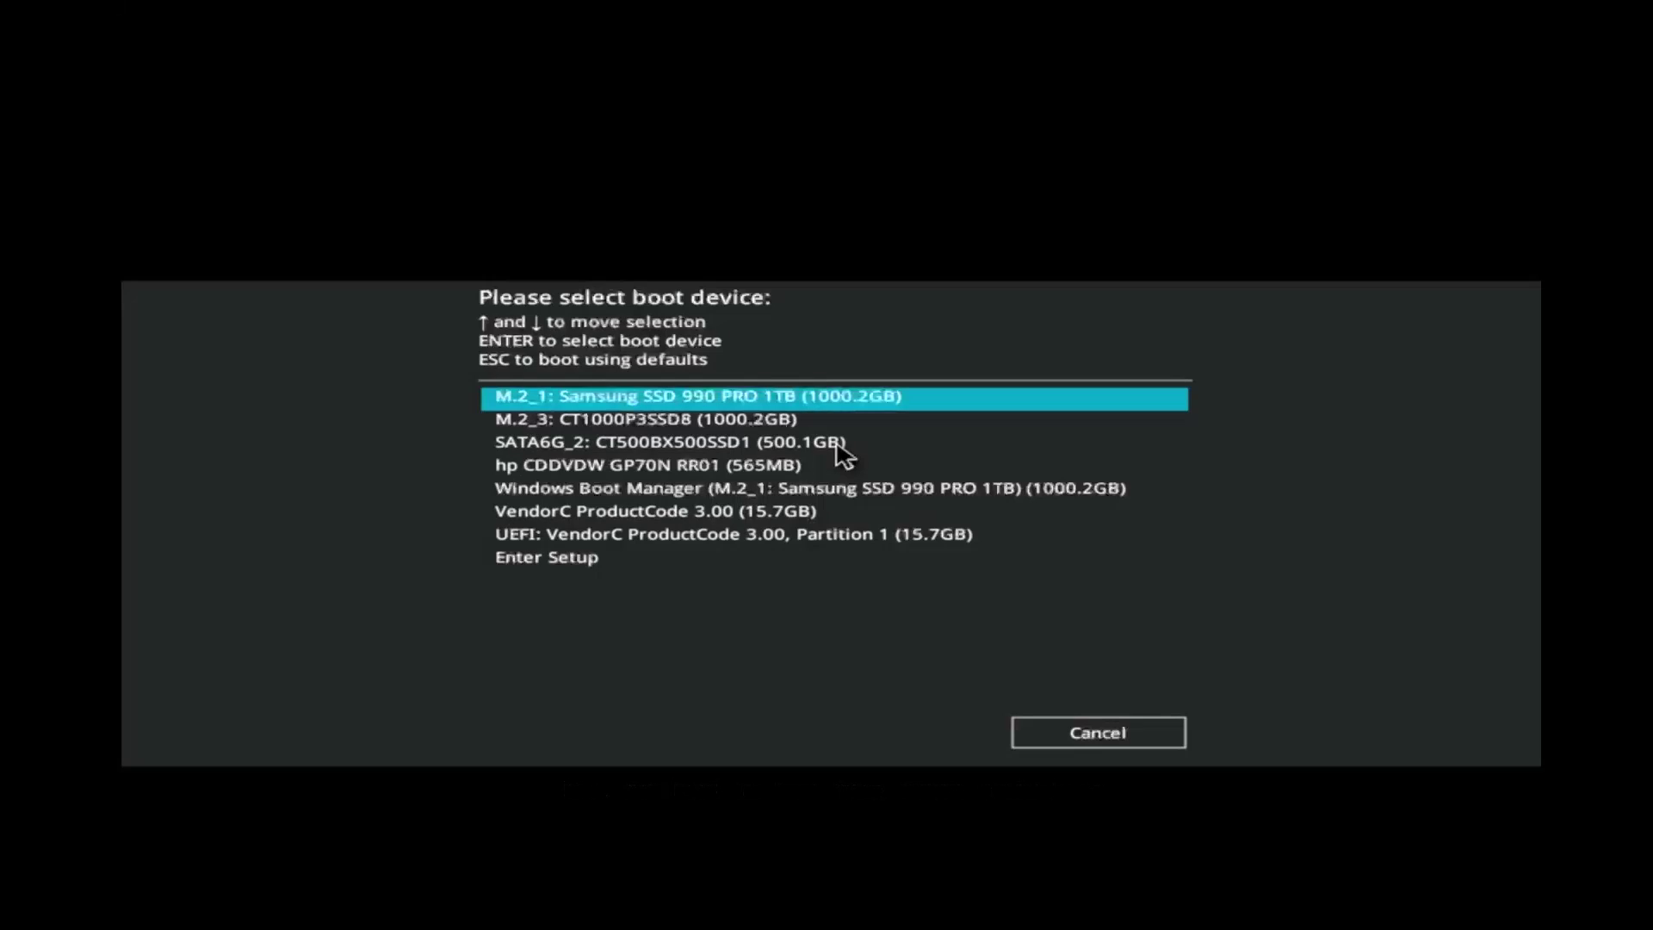
Boot from 'UEFI: VendorC ProductCode 3.00, Partition 1' in the boot device menu
key(Down)
key(Down)
key(Down)
key(Down)
key(Down)
key(Down)
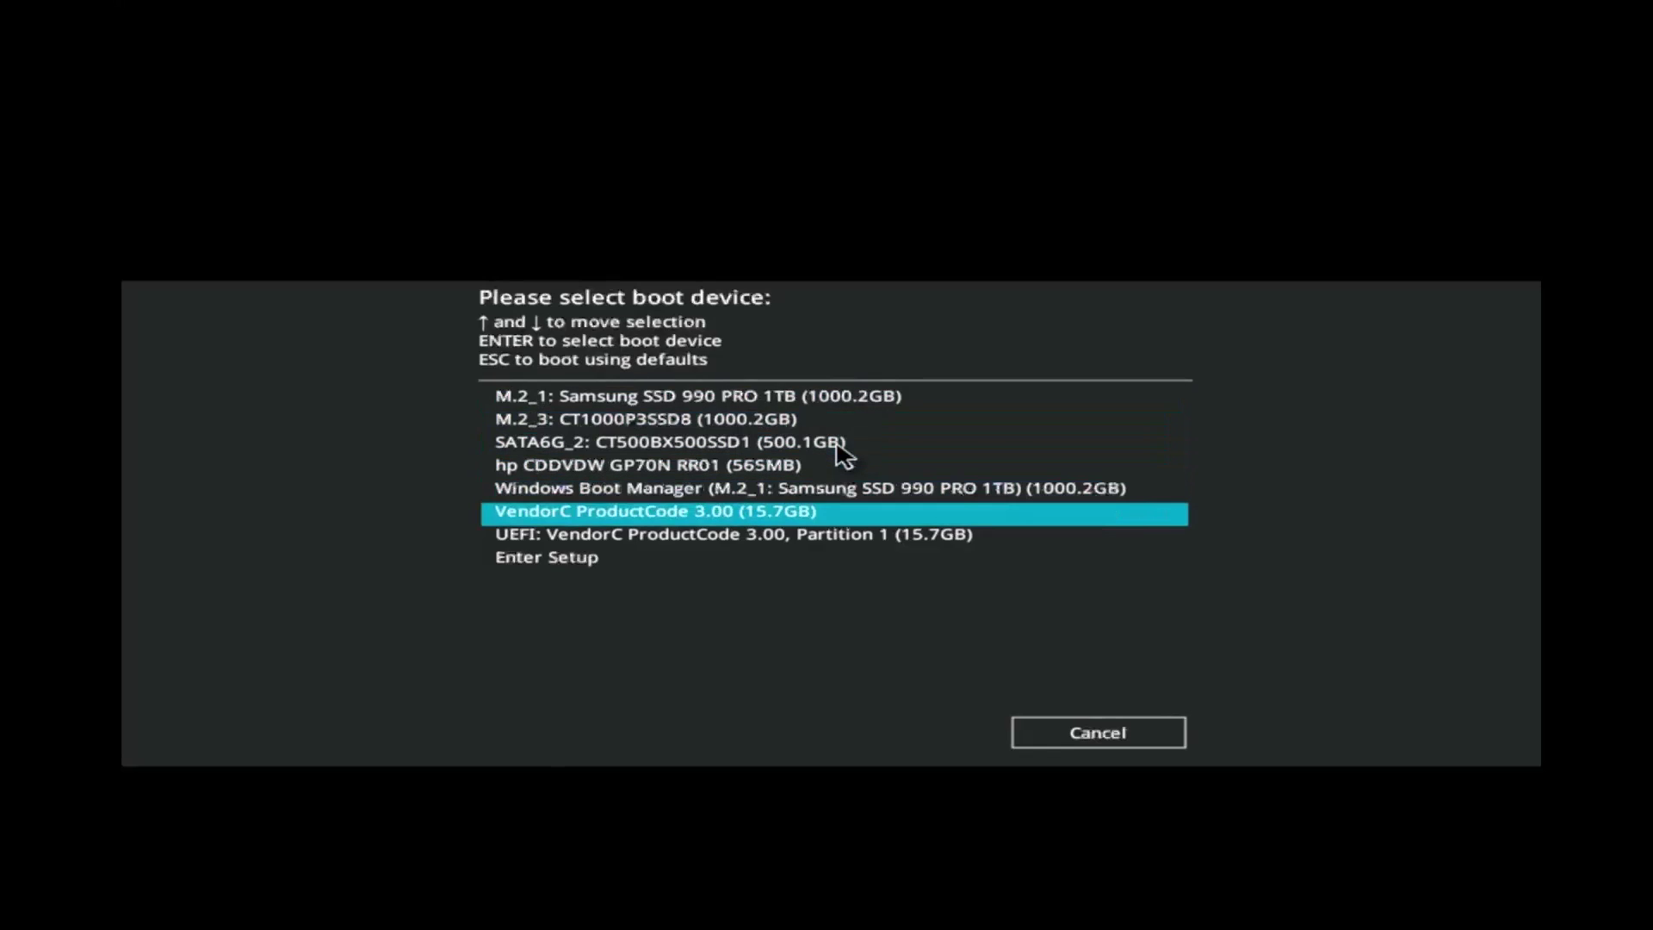
key(Up)
key(Up)
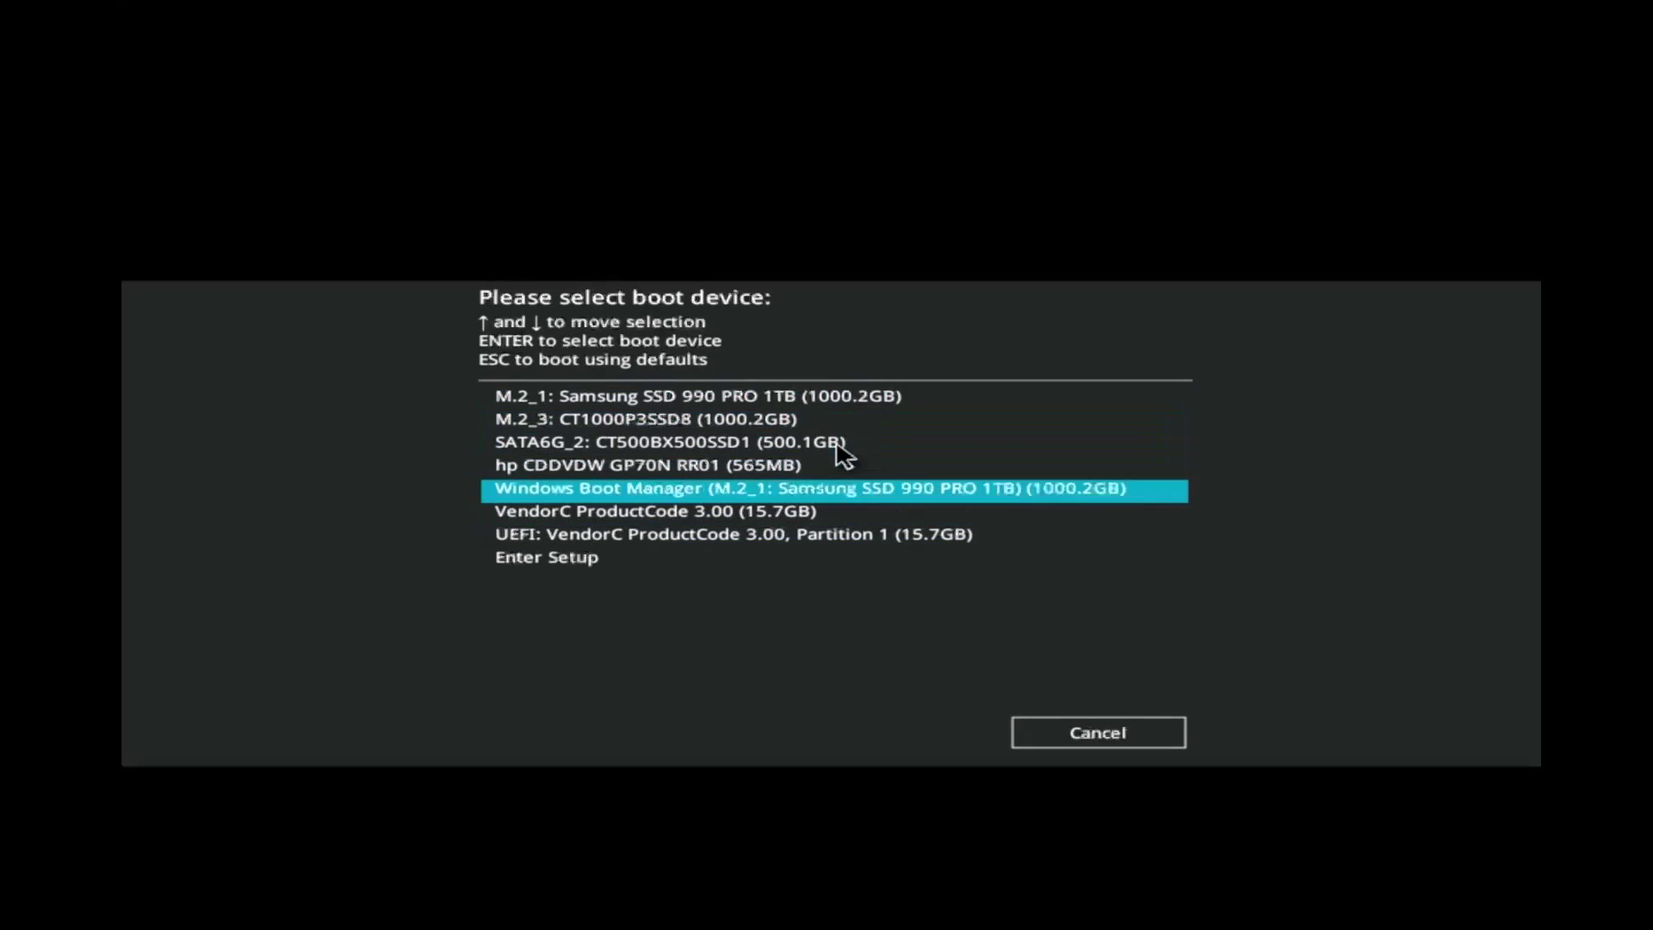
key(Down)
key(Down)
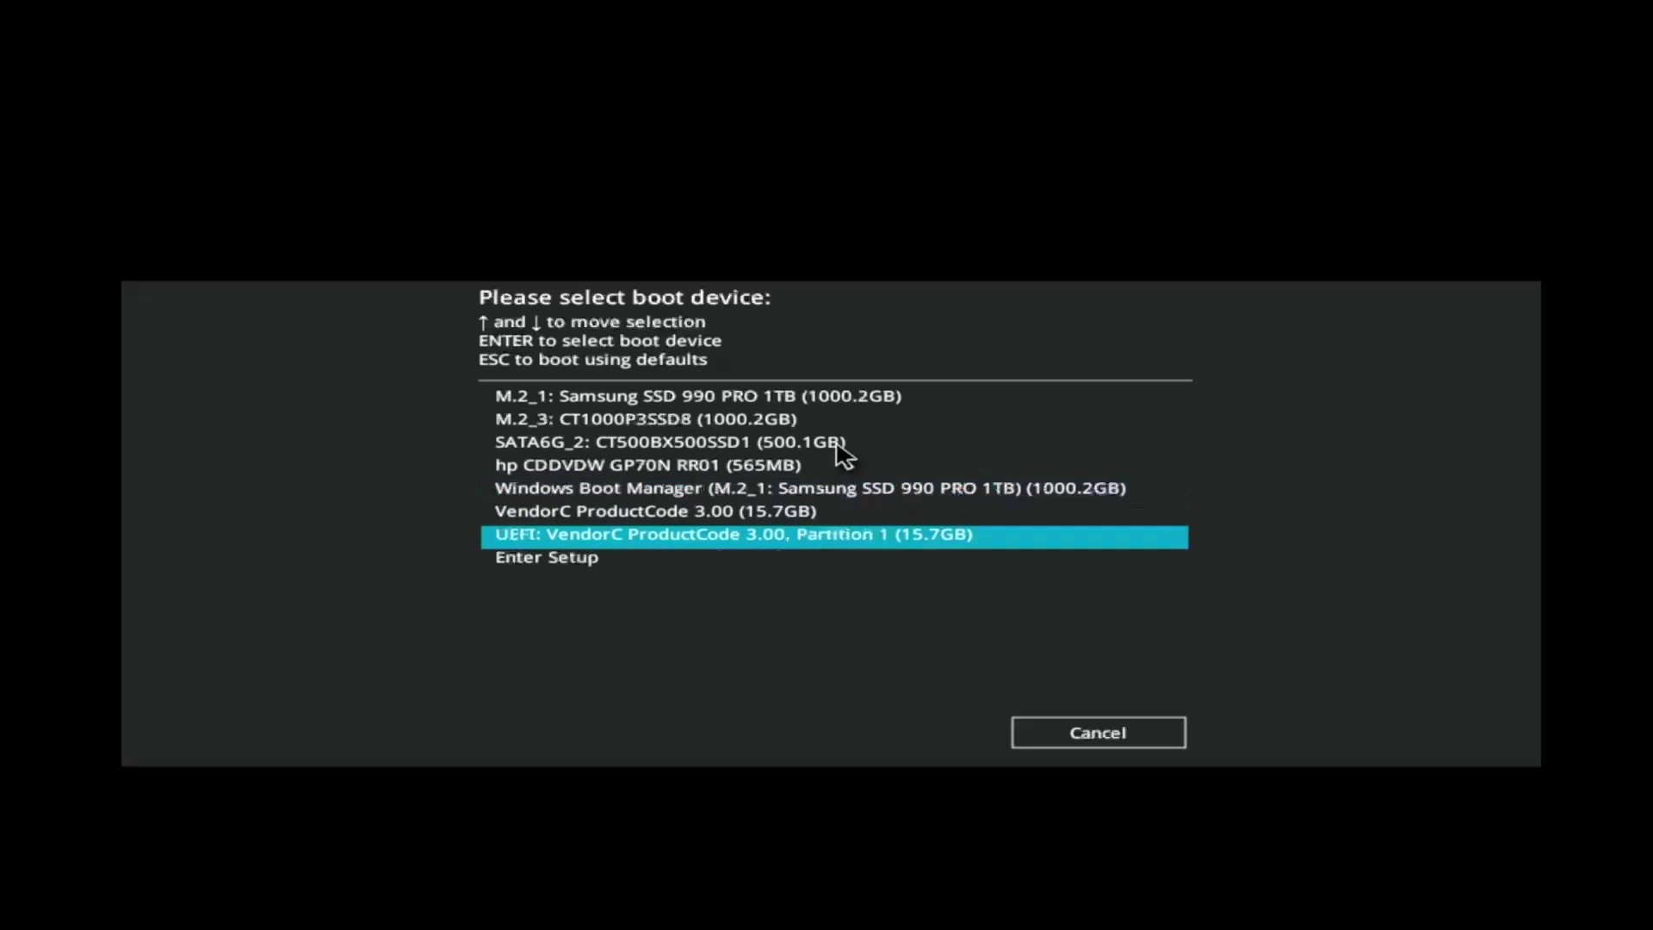
key(Return)
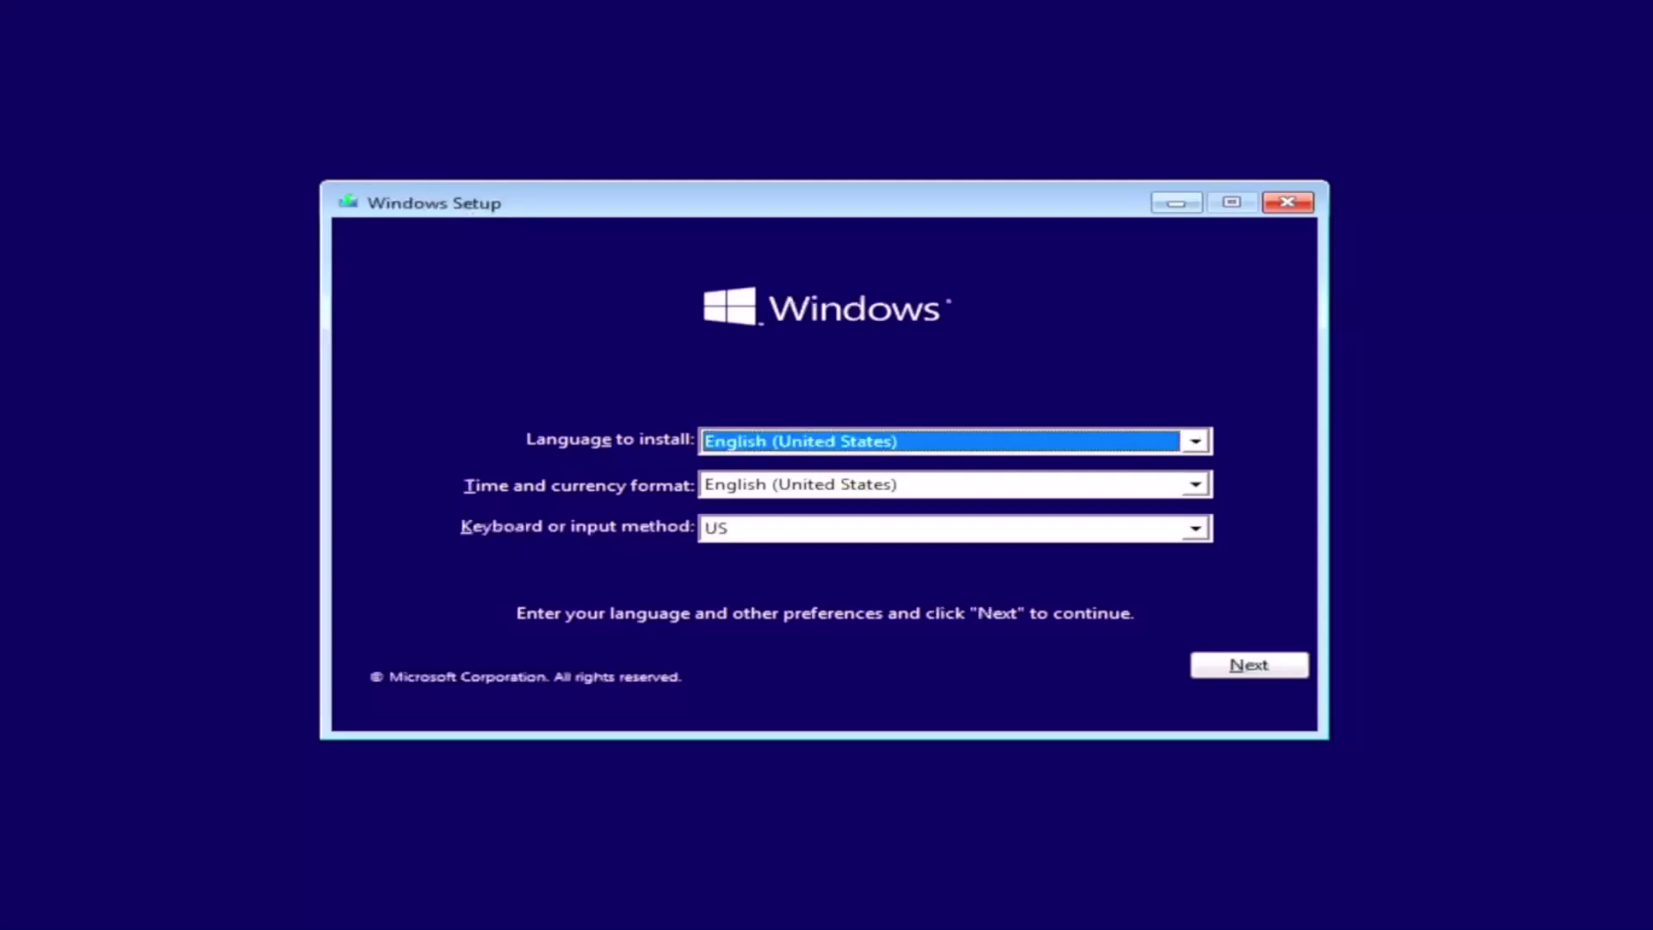
Open a command prompt with Shift+F10 and run setup.exe /noreboot
key(shift+F10)
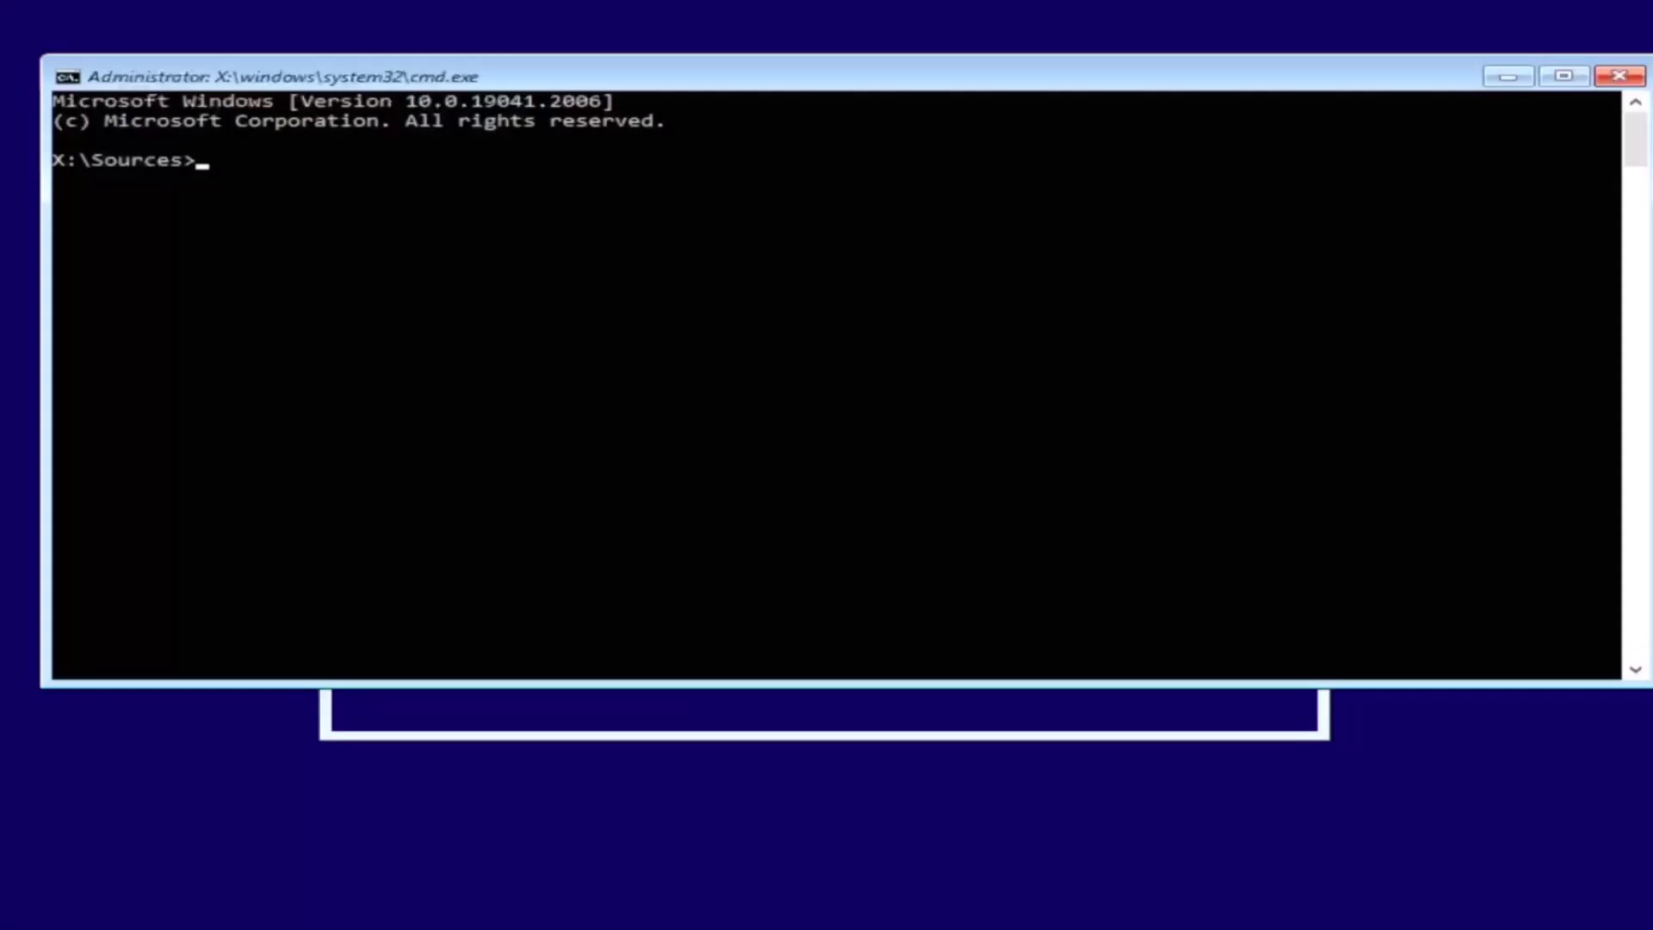
text(s)
text(etu)
text(p.exe)
text( /ne)
key(BackSpace)
key(BackSpace)
text(nor)
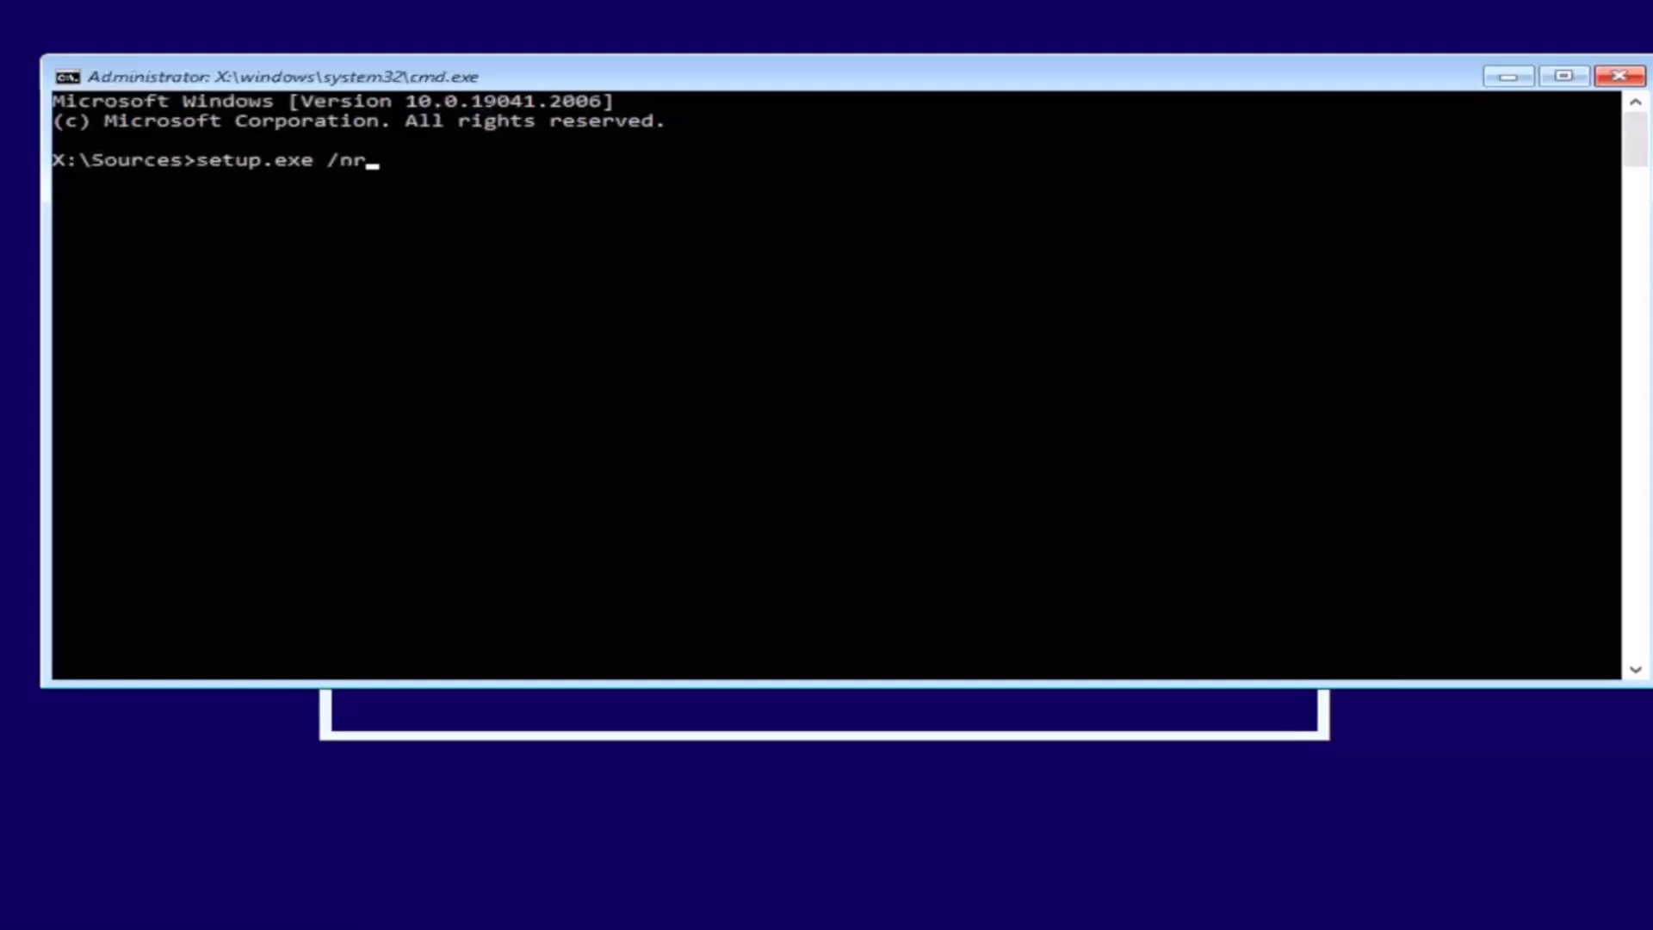
text(e)
key(BackSpace)
key(BackSpace)
text(oreboot)
key(Return)
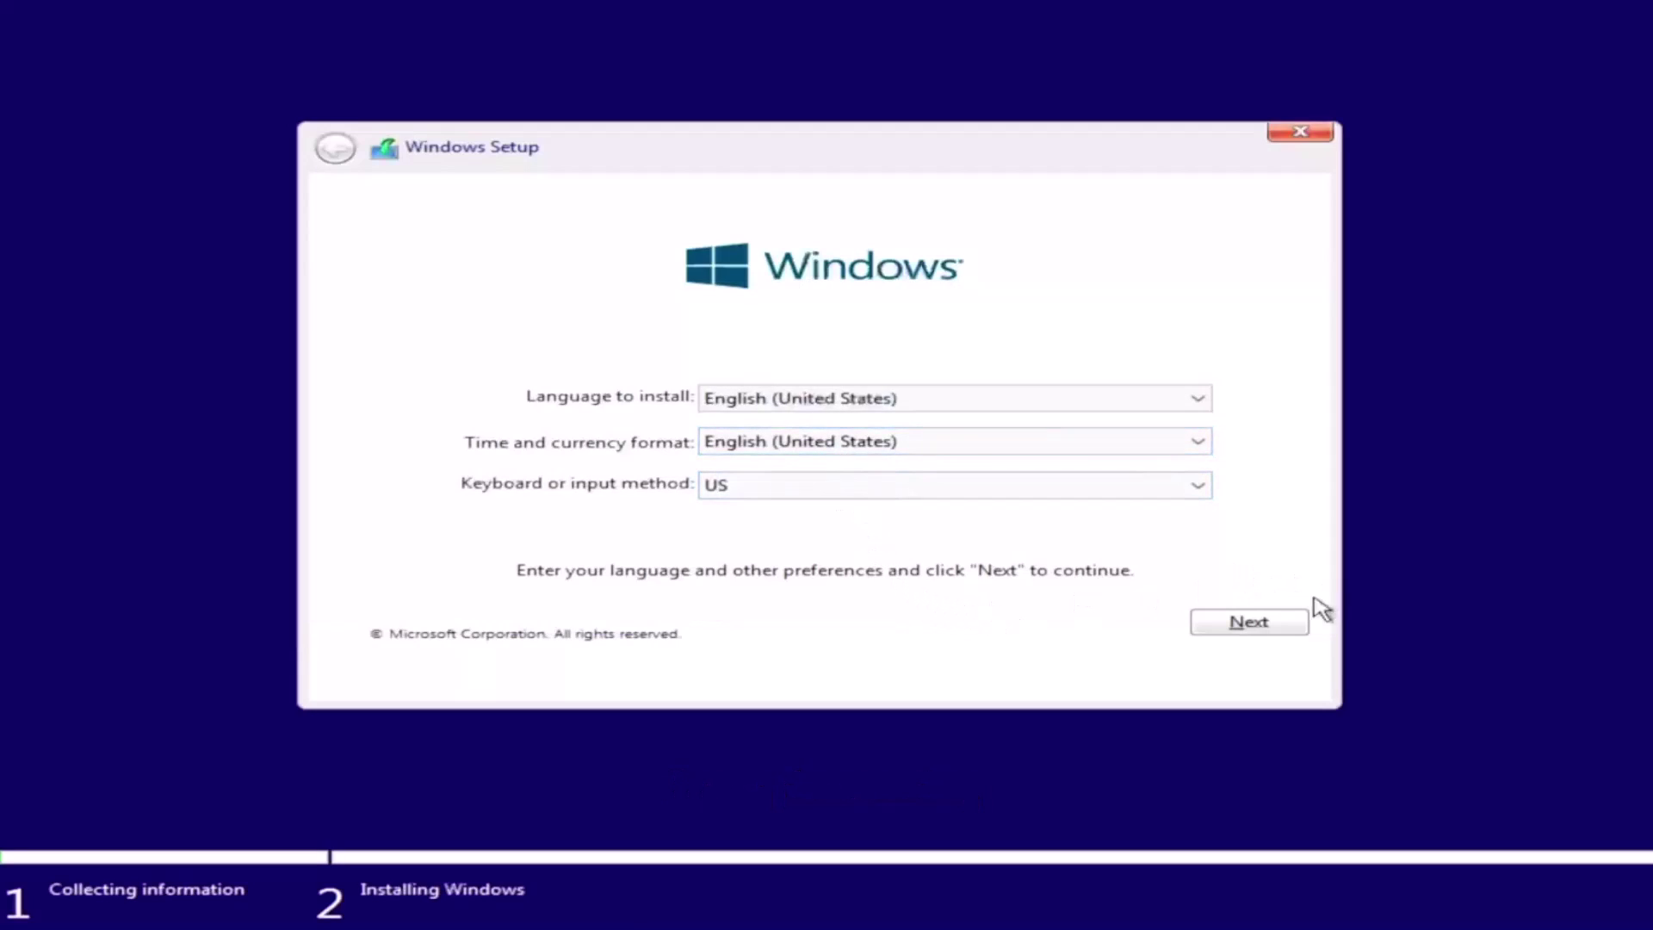
Keep the default language, skip the product key, and accept the Windows 7 license terms
click(1273, 624)
click(1003, 674)
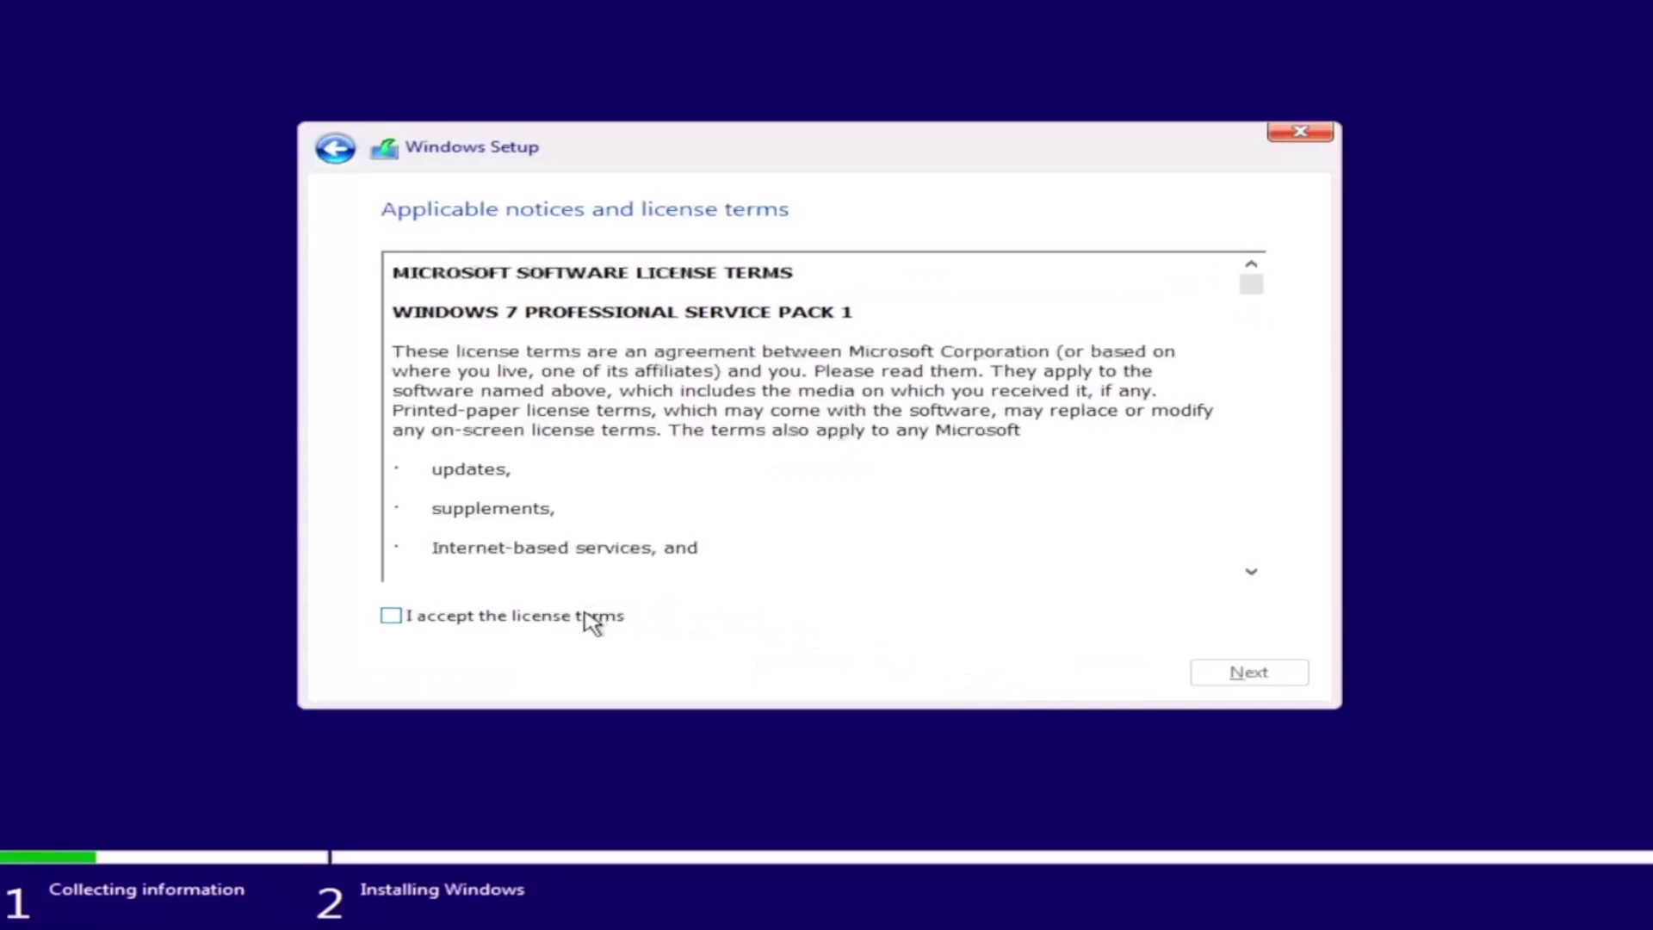
click(592, 618)
click(1245, 673)
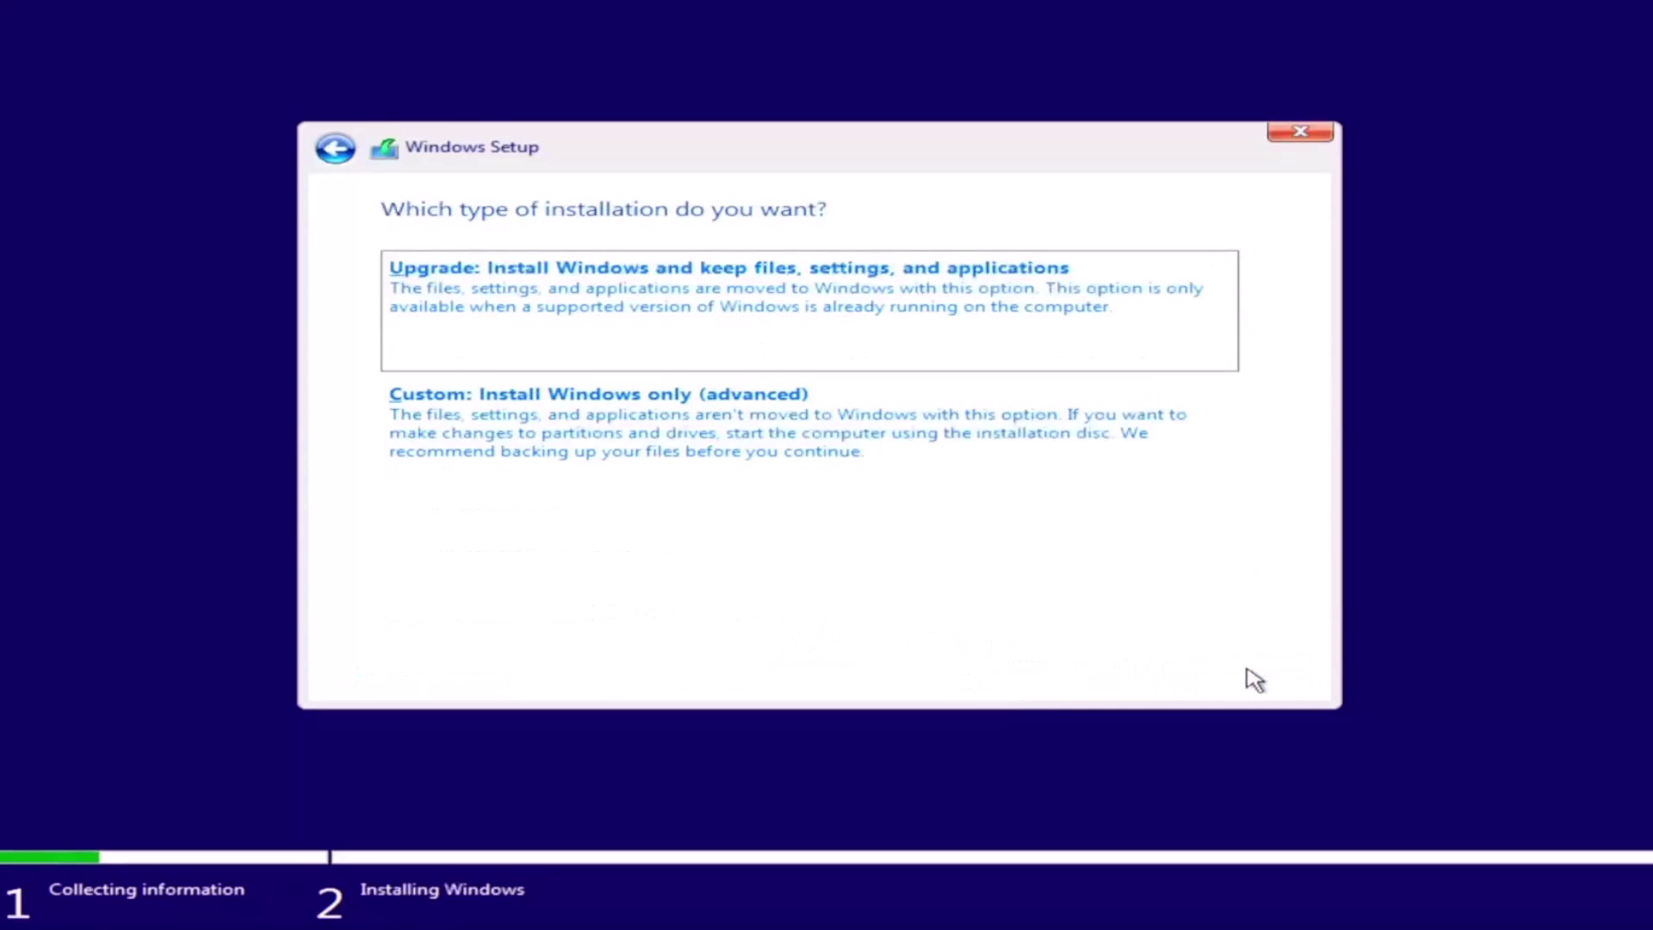
Choose Custom install and delete Drive 2 Partition 2 and Partition 1
click(779, 452)
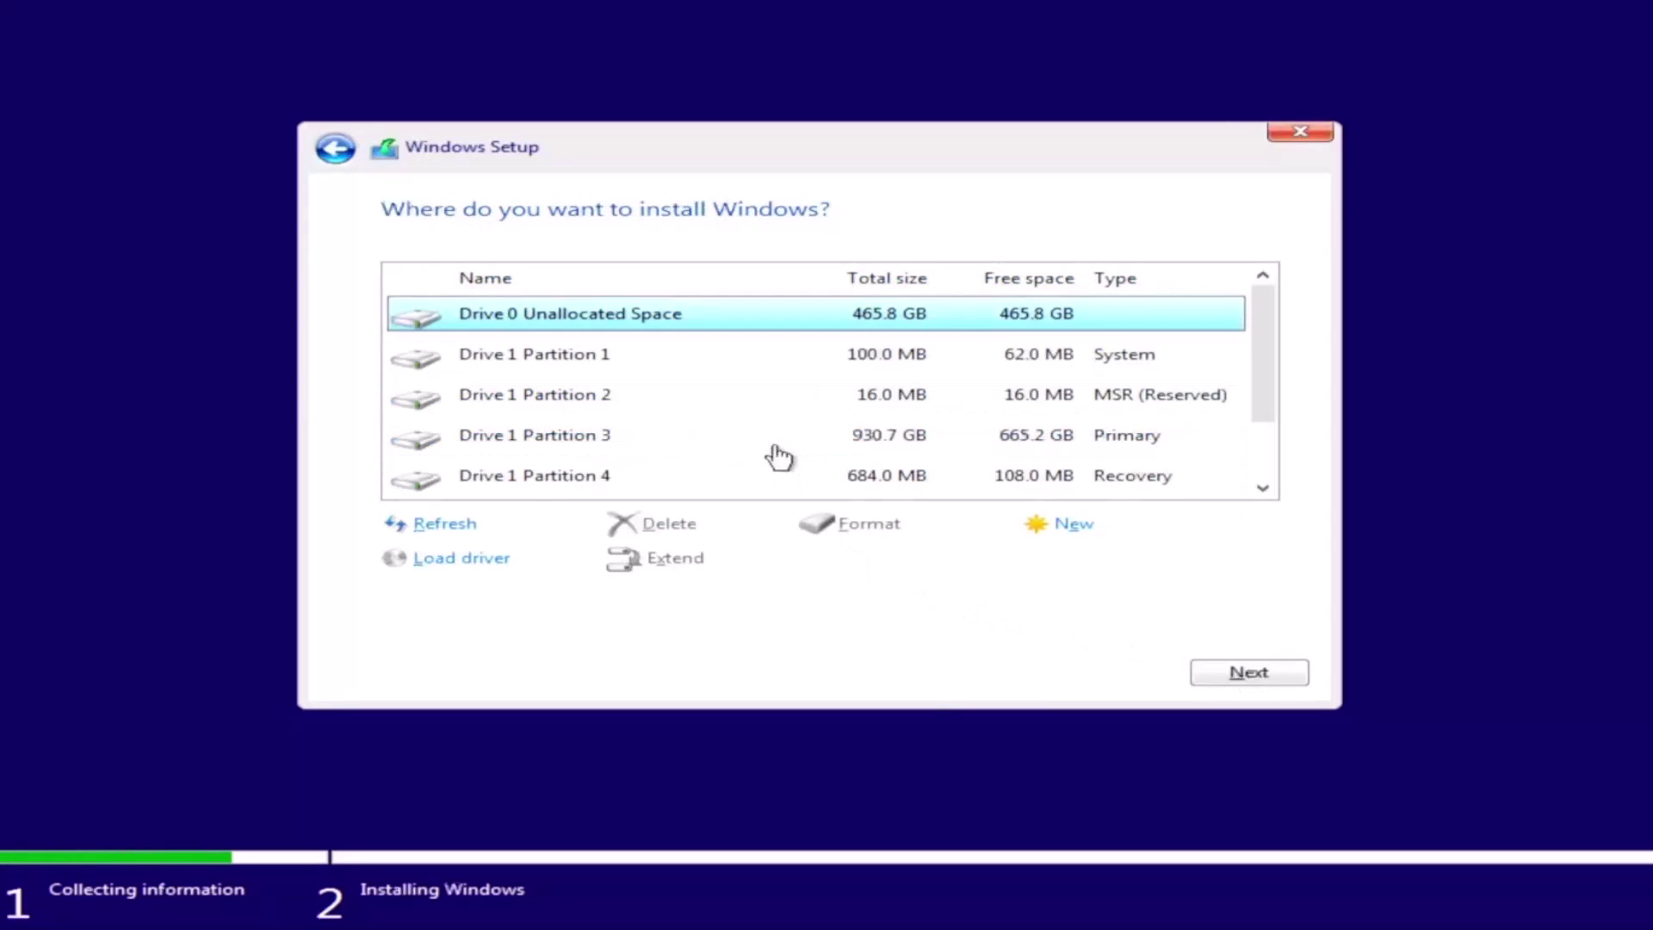
scroll(797, 441, down, 1)
click(780, 475)
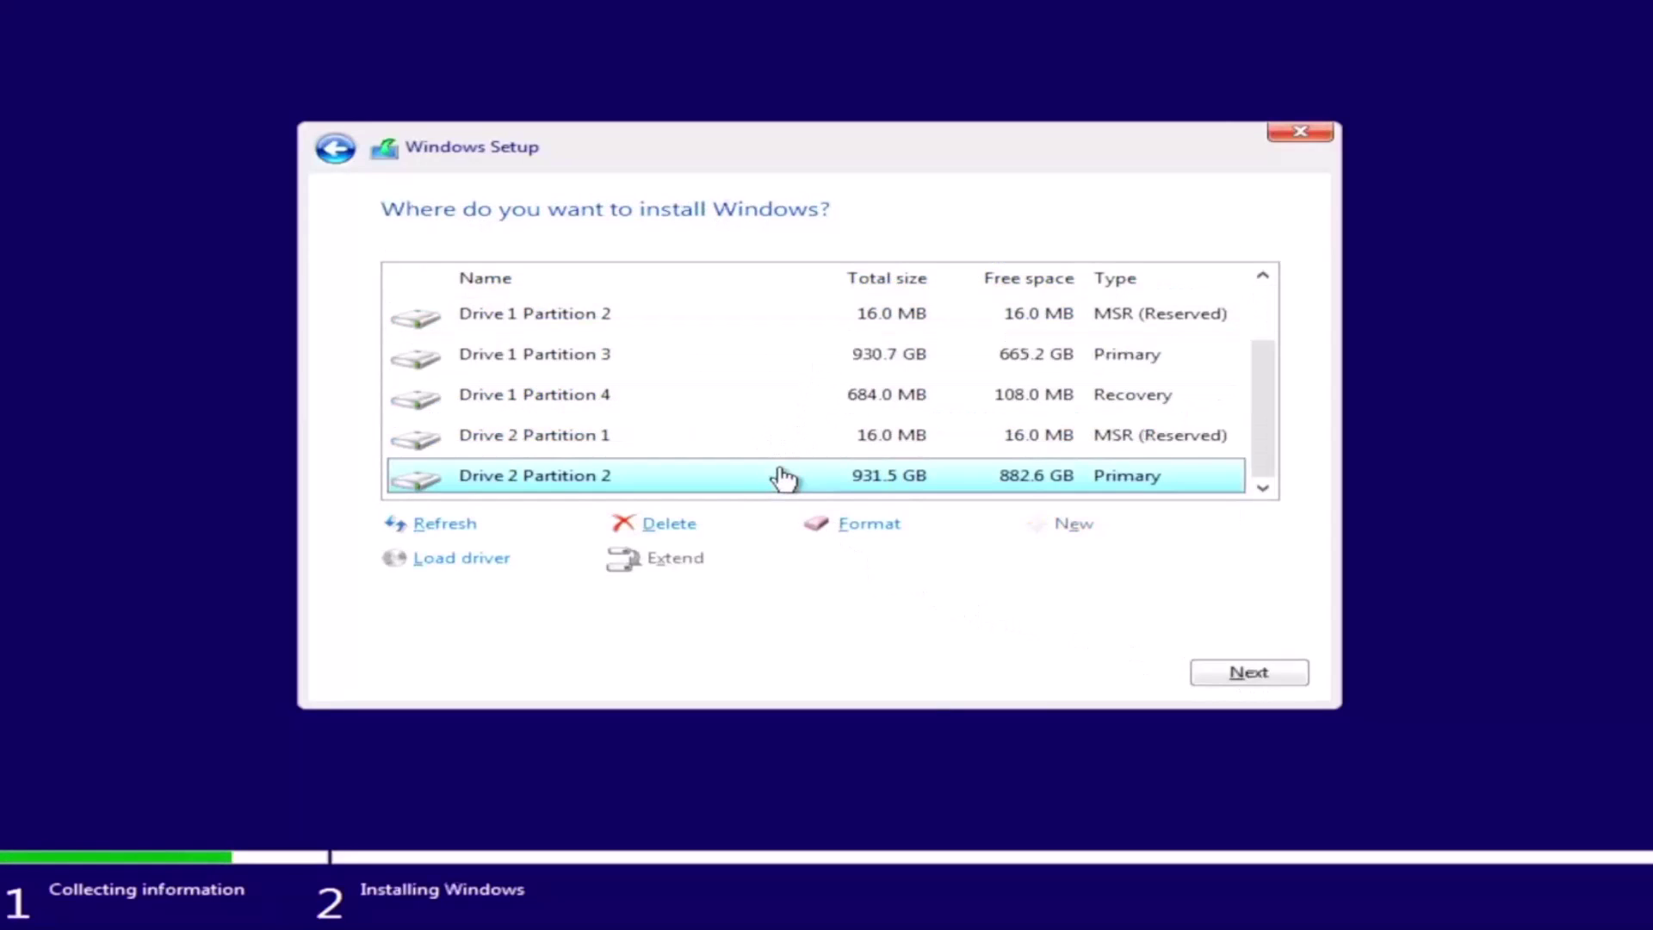
click(719, 525)
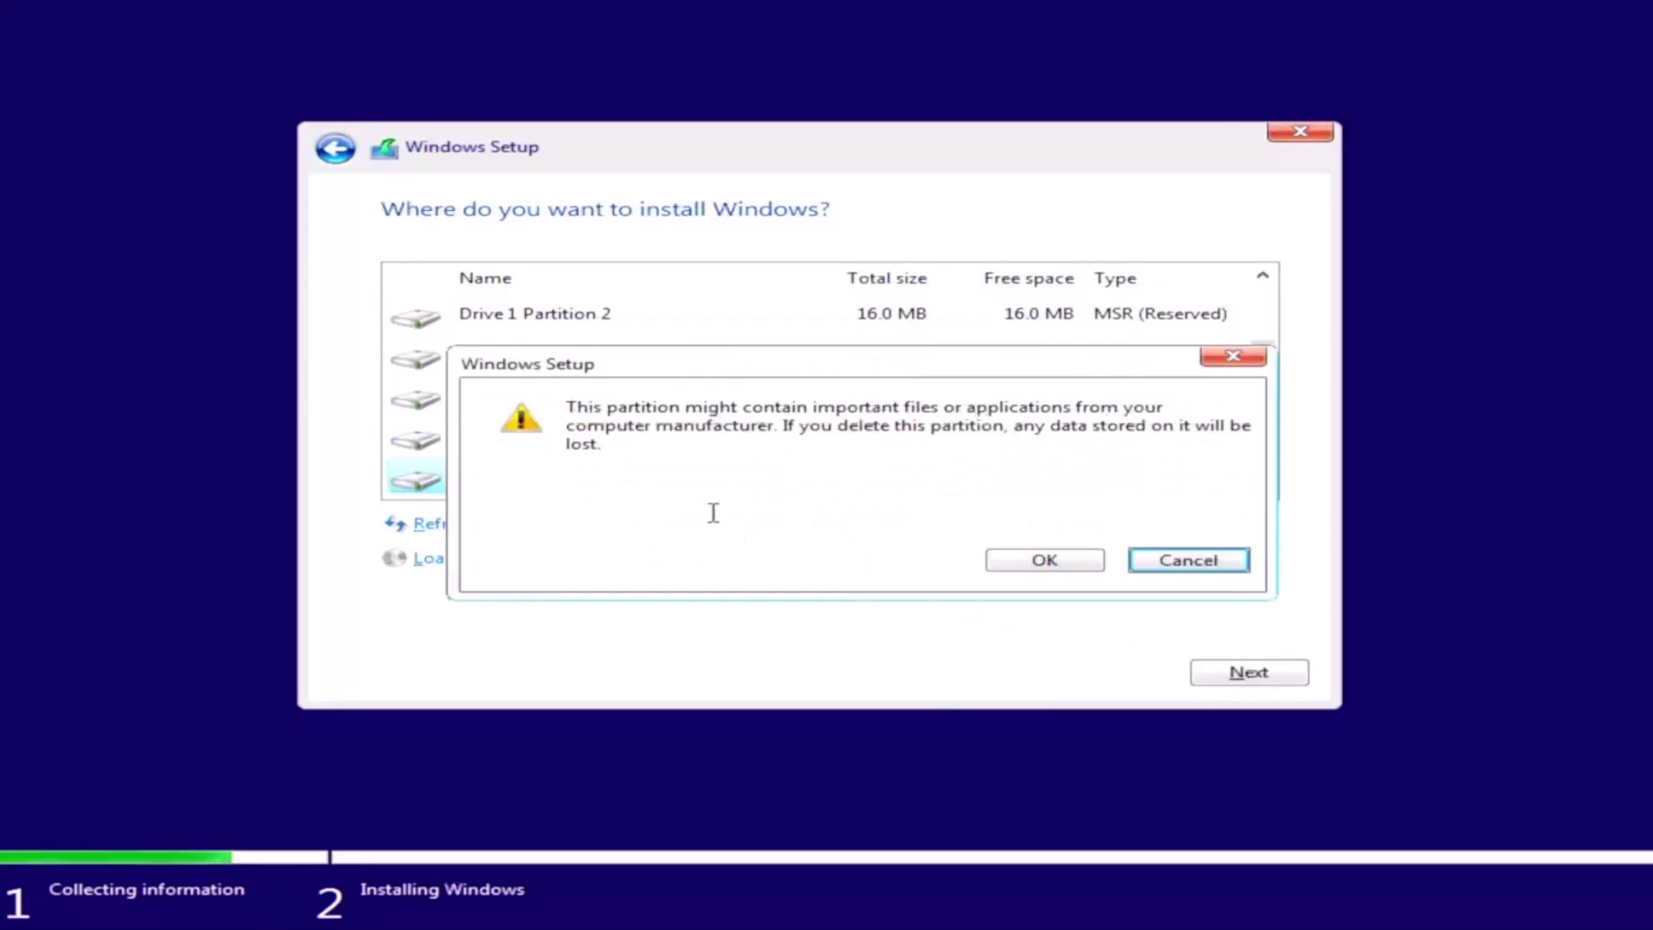
click(1038, 561)
scroll(879, 514, down, 1)
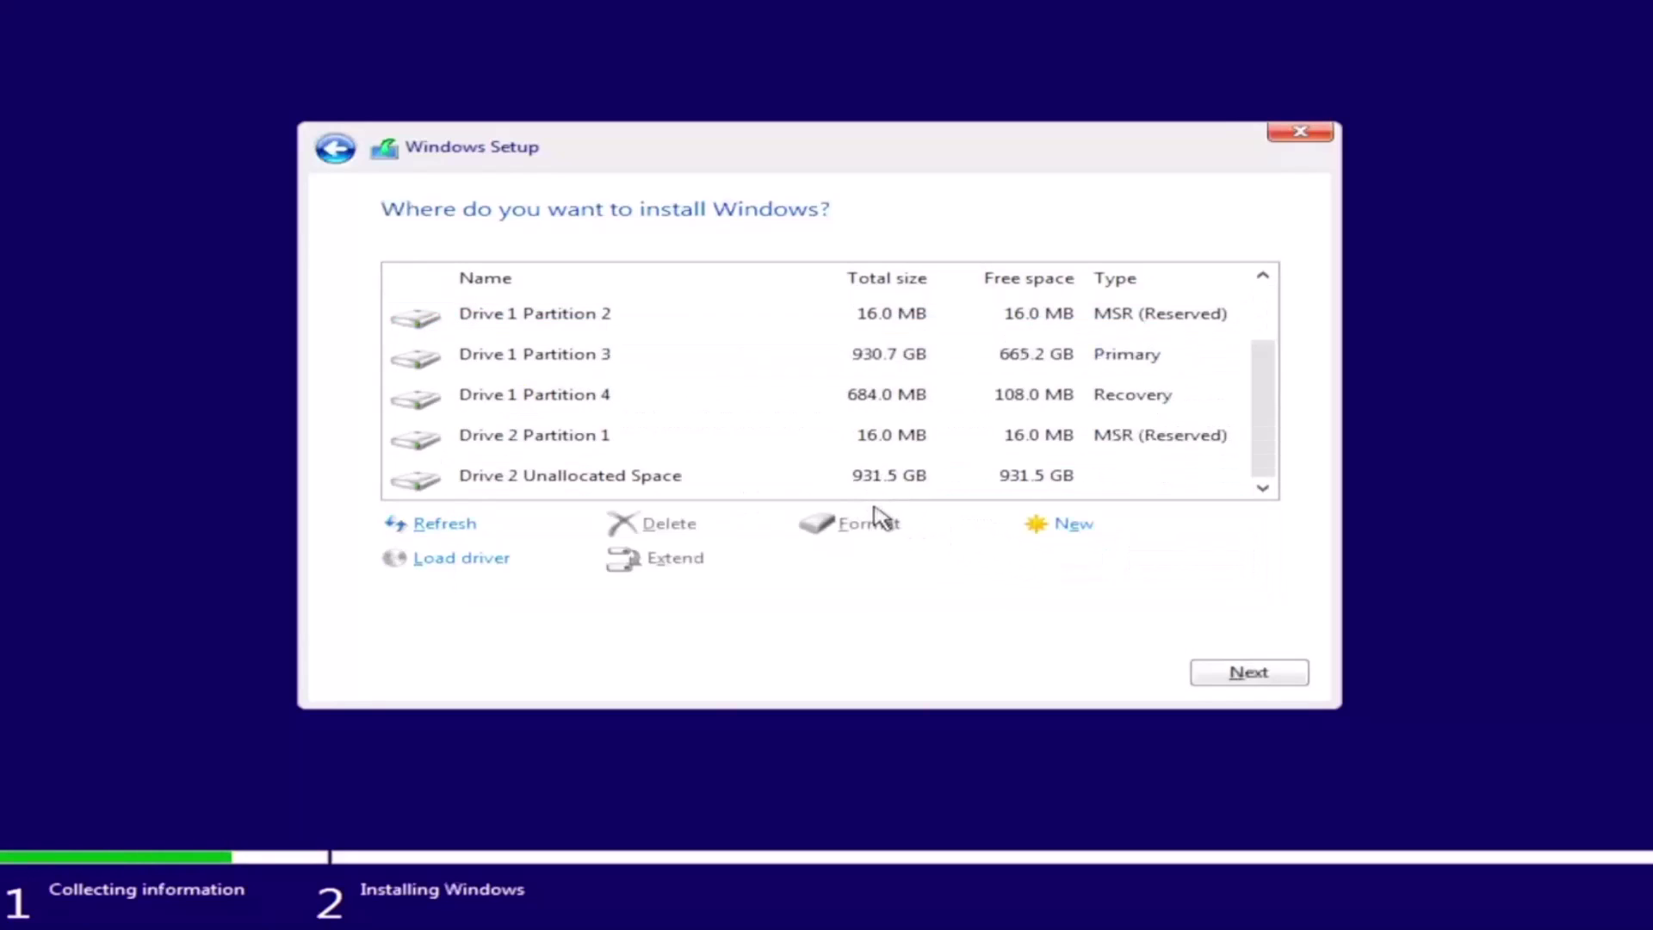
click(882, 456)
click(719, 527)
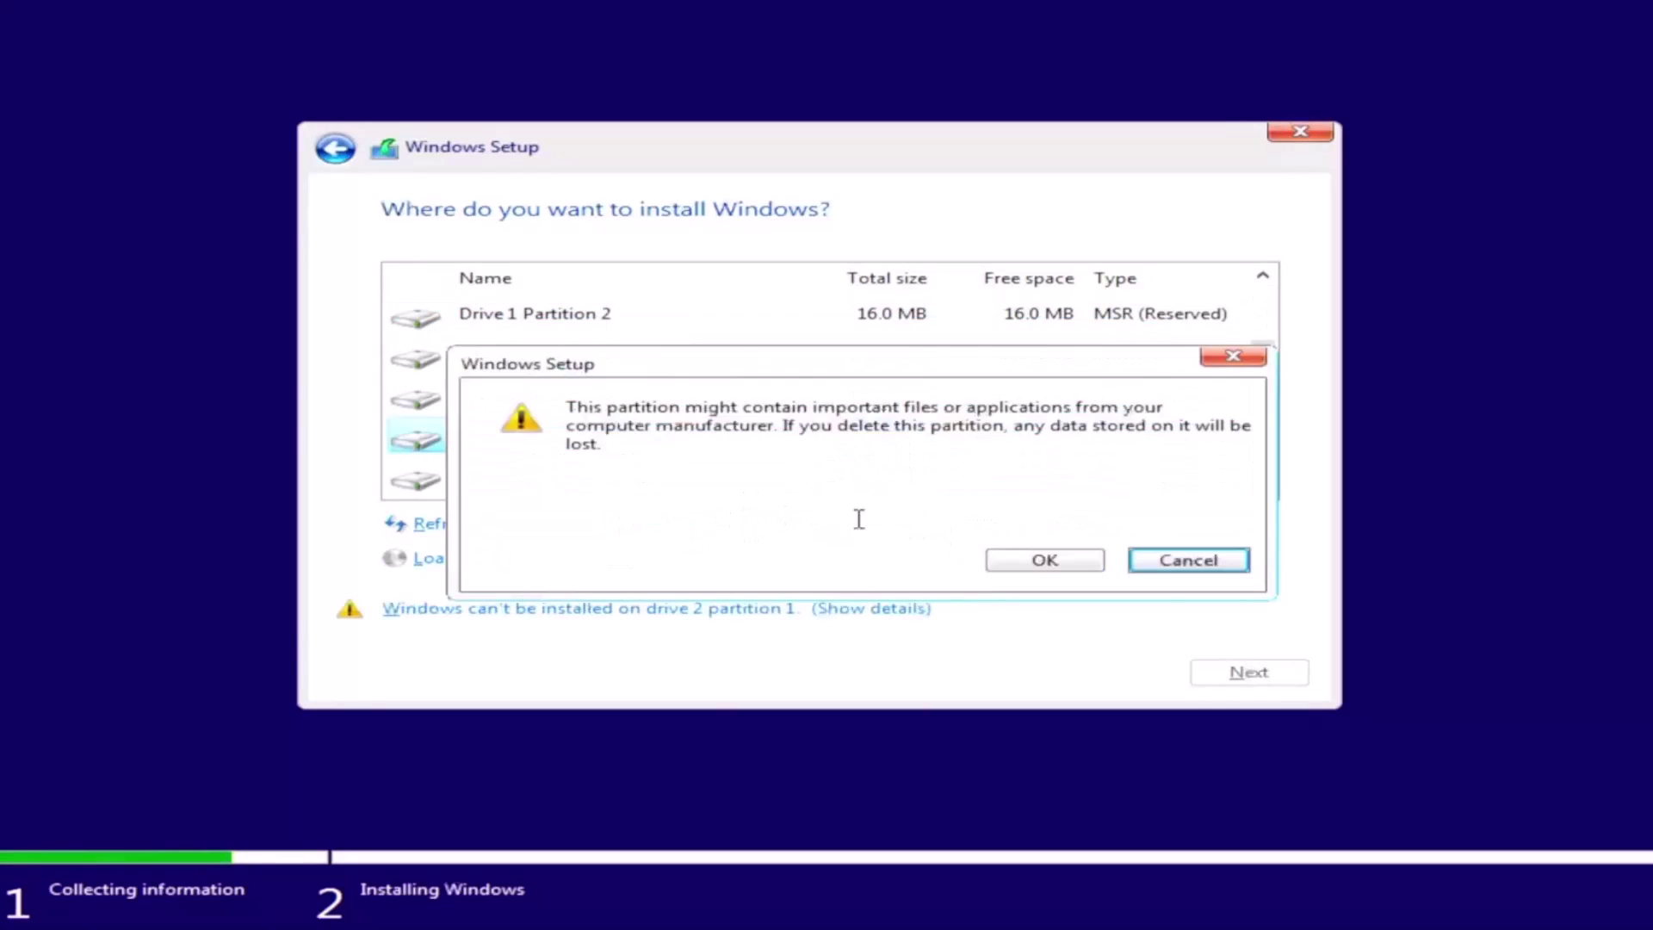
click(1047, 561)
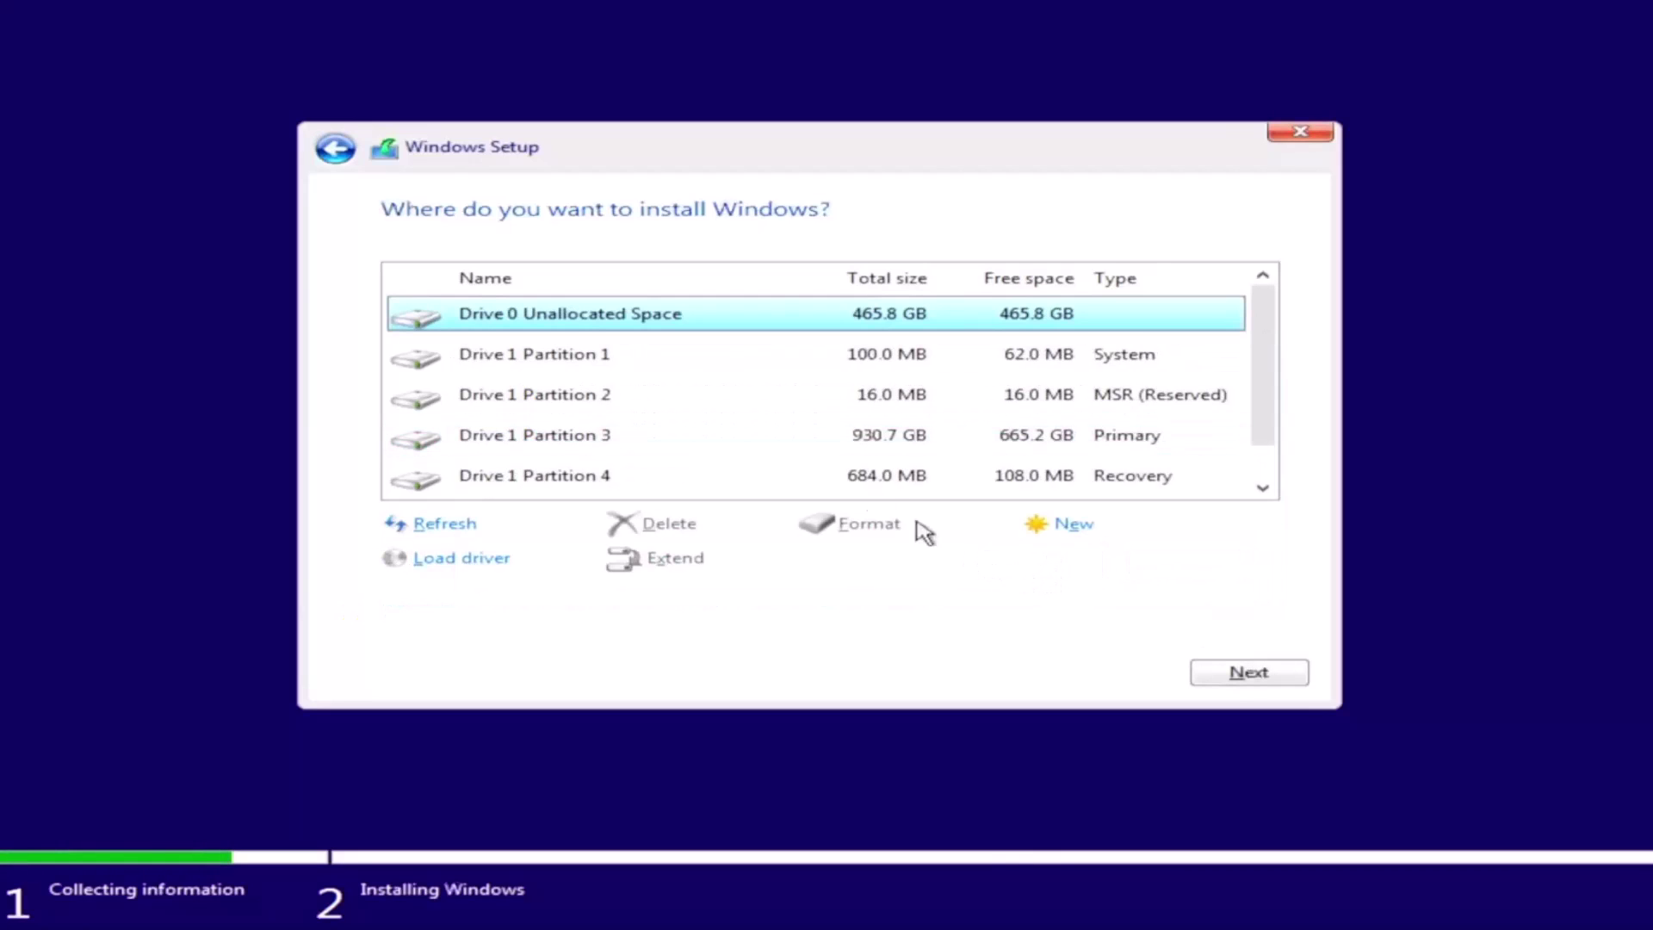
Install Windows onto Drive 2 Unallocated Space (931.5 GB)
scroll(851, 479, down, 1)
scroll(861, 458, up, 1)
scroll(856, 461, down, 1)
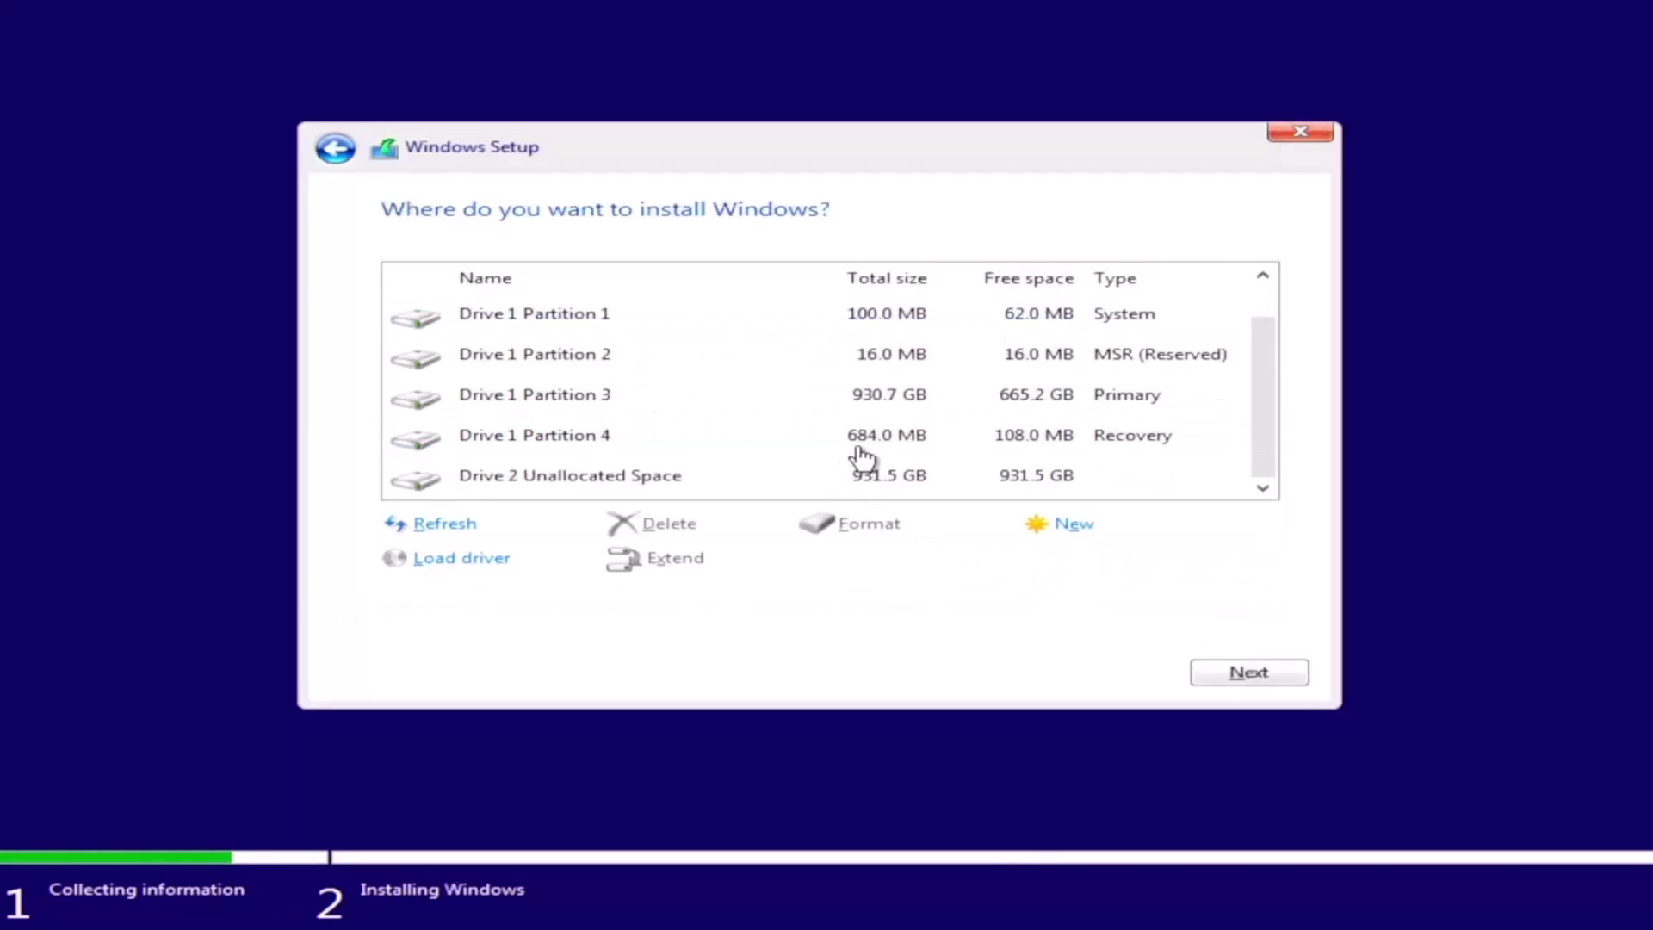
click(870, 476)
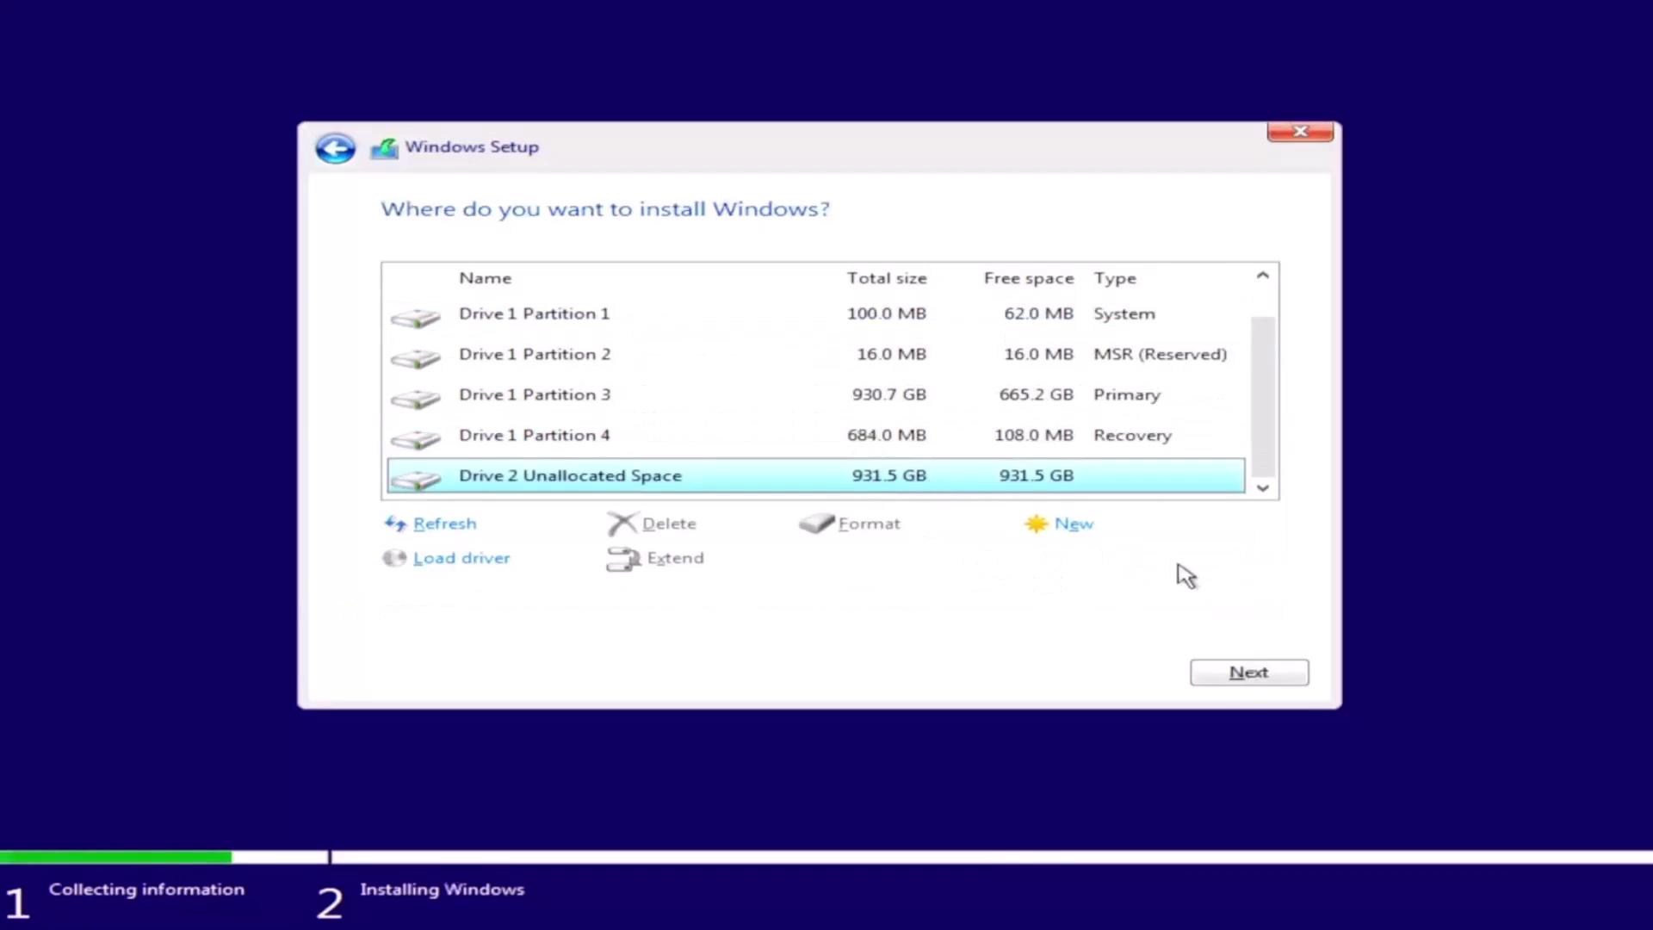
click(1248, 674)
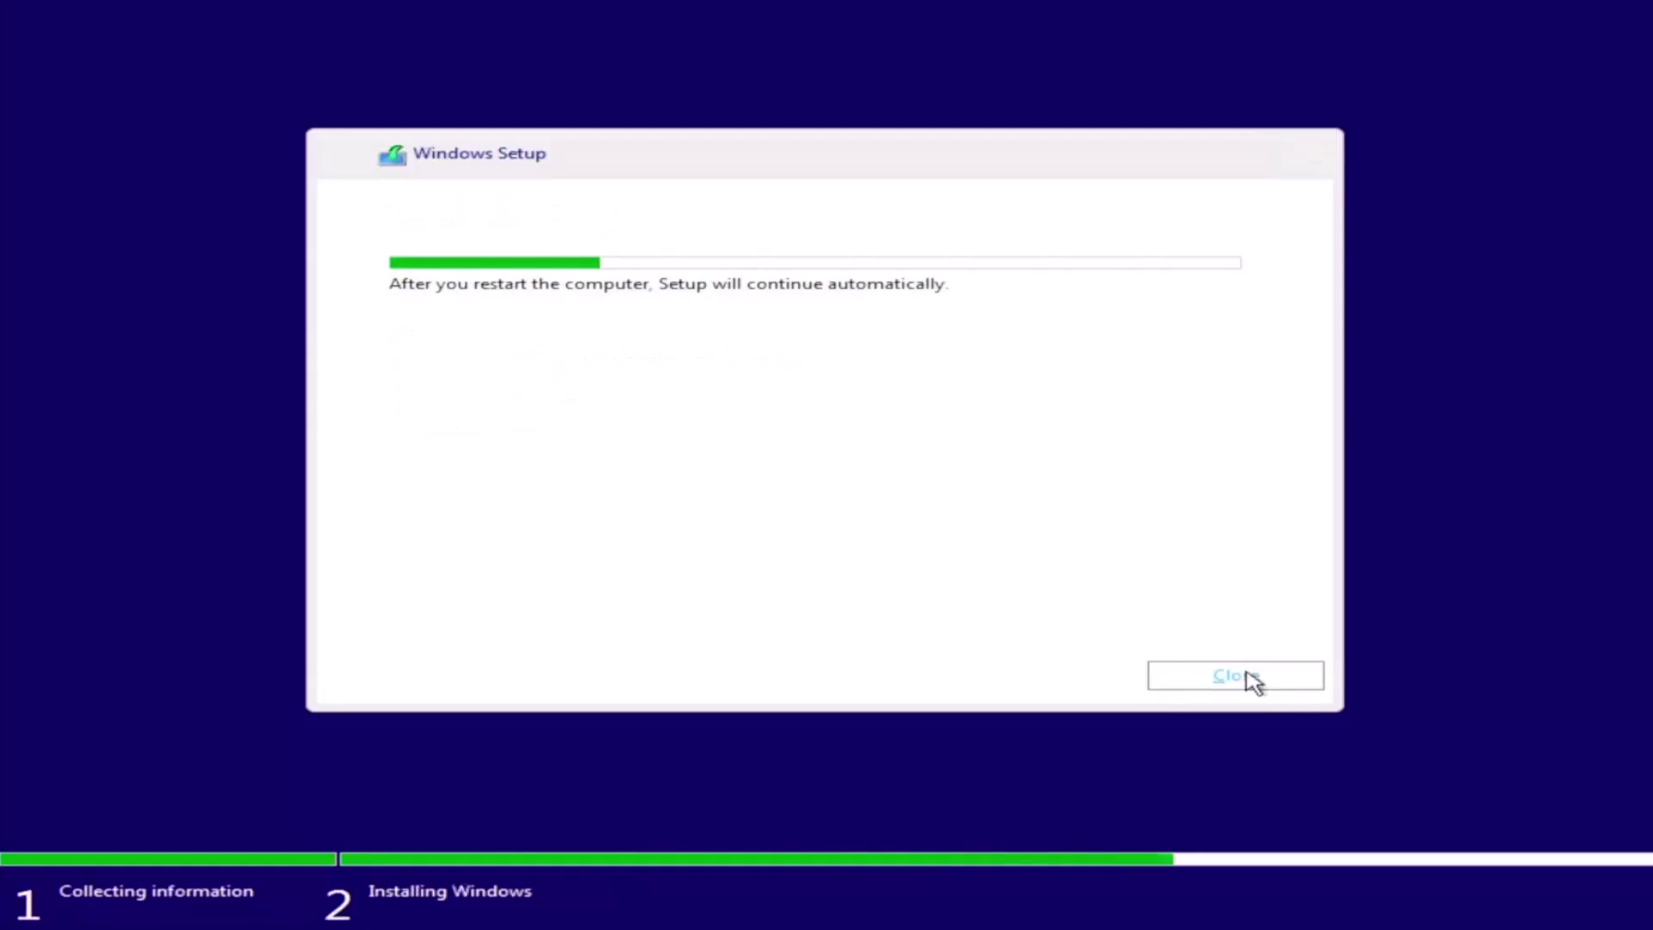
Close Windows Setup at the restart prompt, returning to X:\Sources
click(1244, 678)
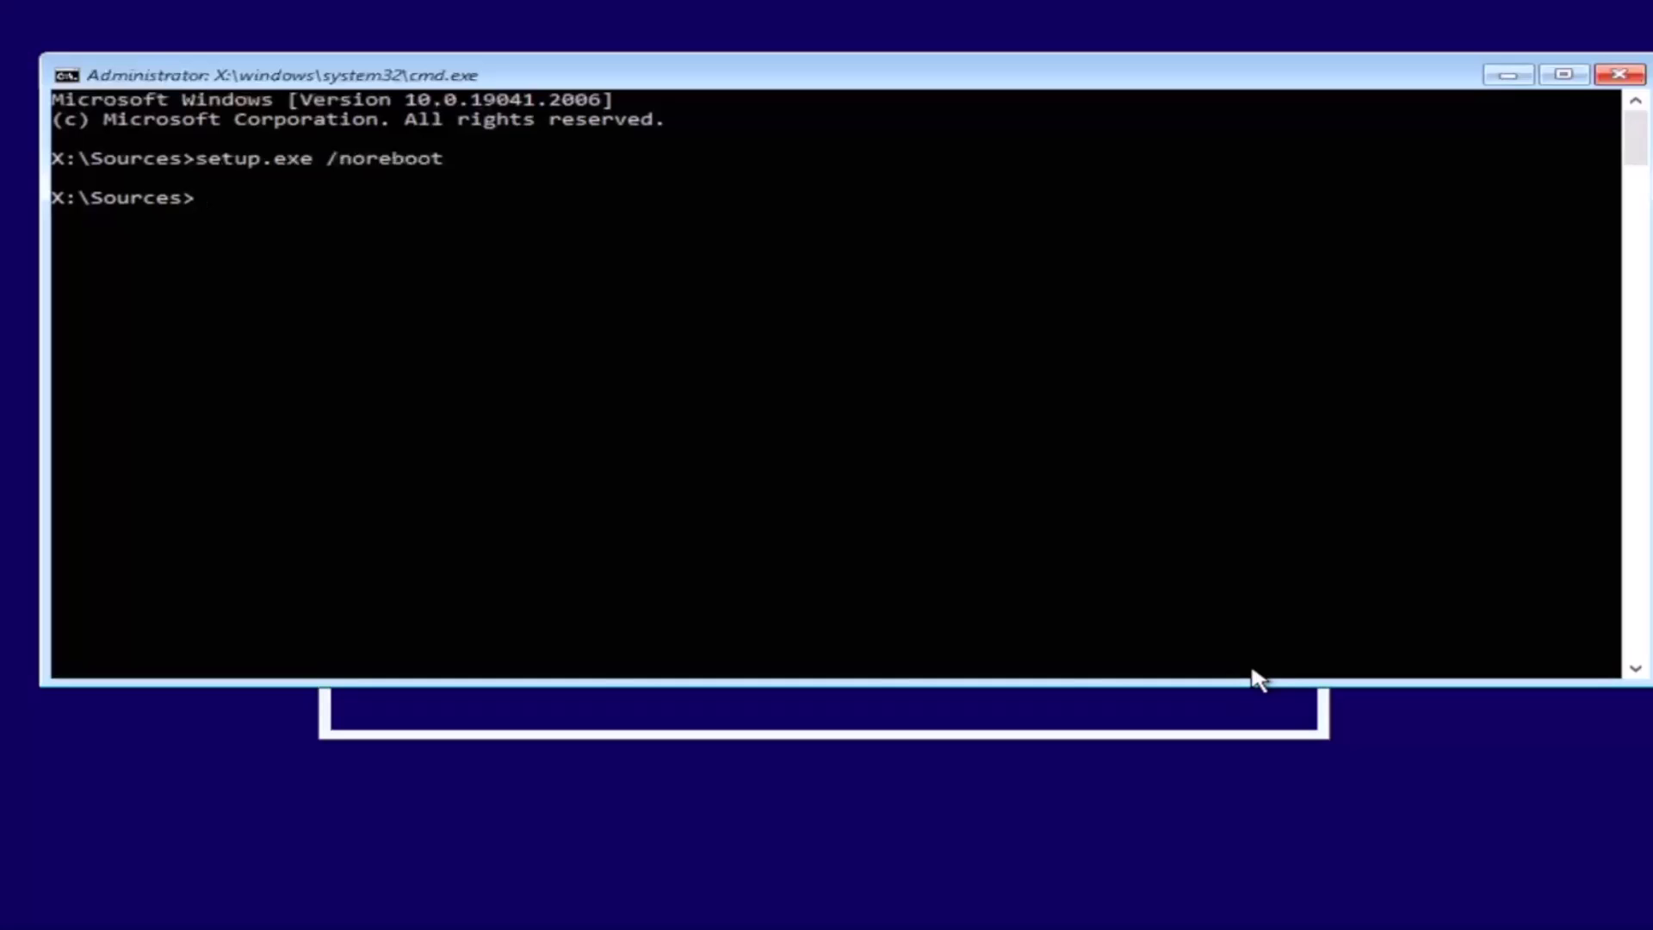
Start diskpart, list the disks and select disk 1
text(diskpart)
key(Return)
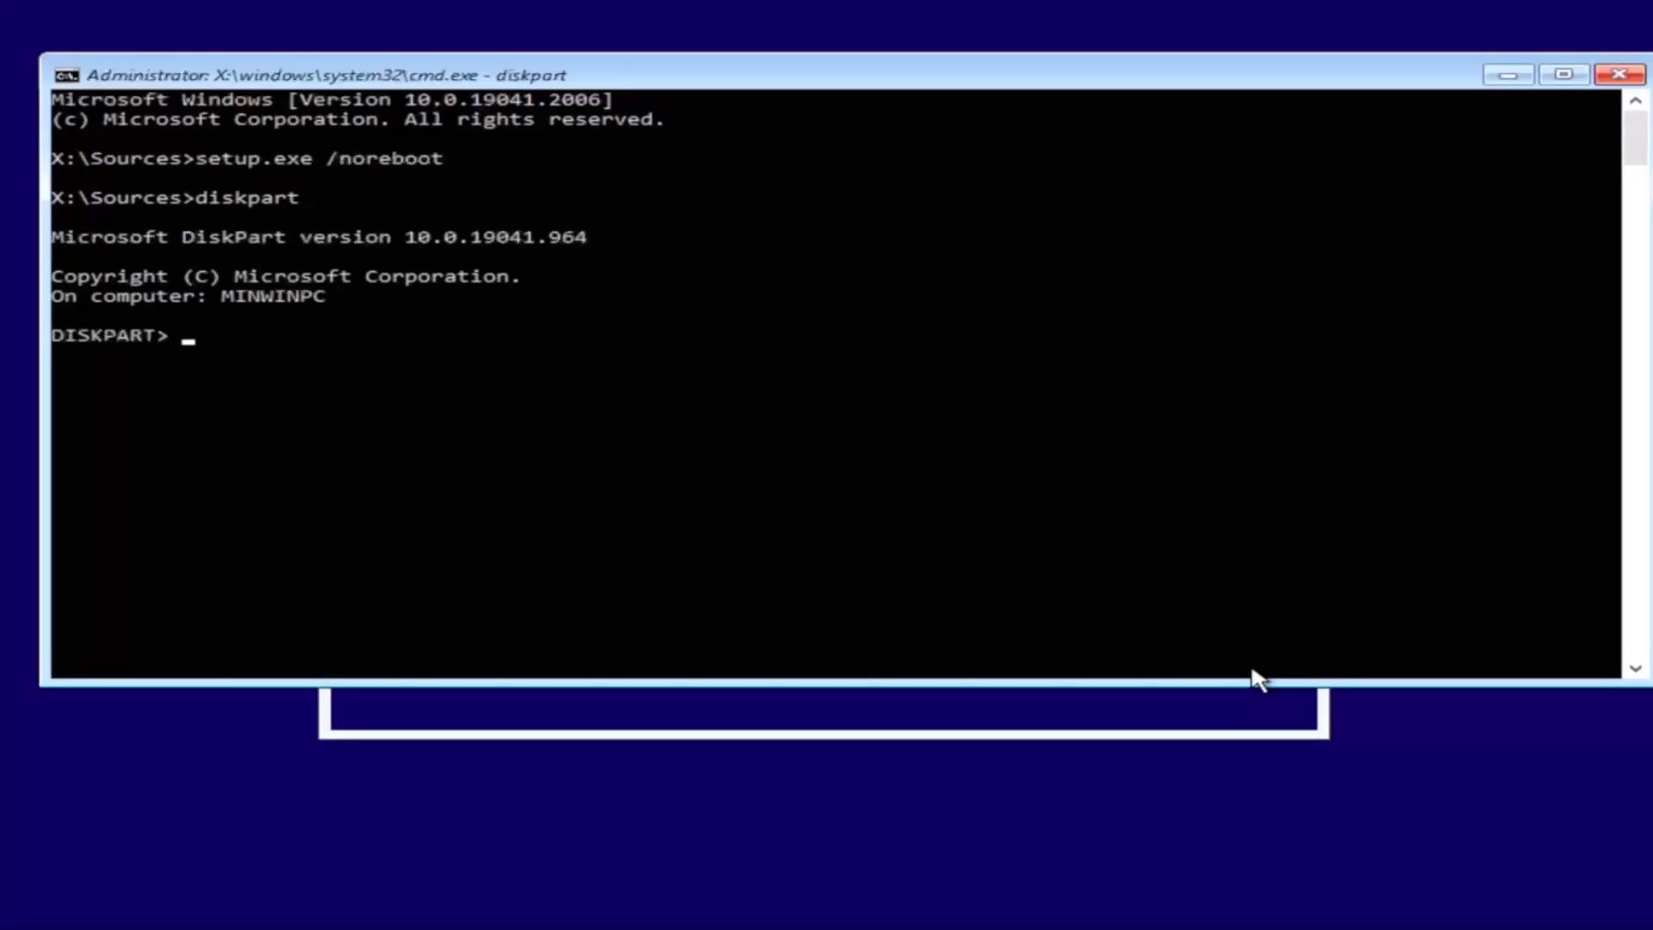
text(ist disk)
key(Return)
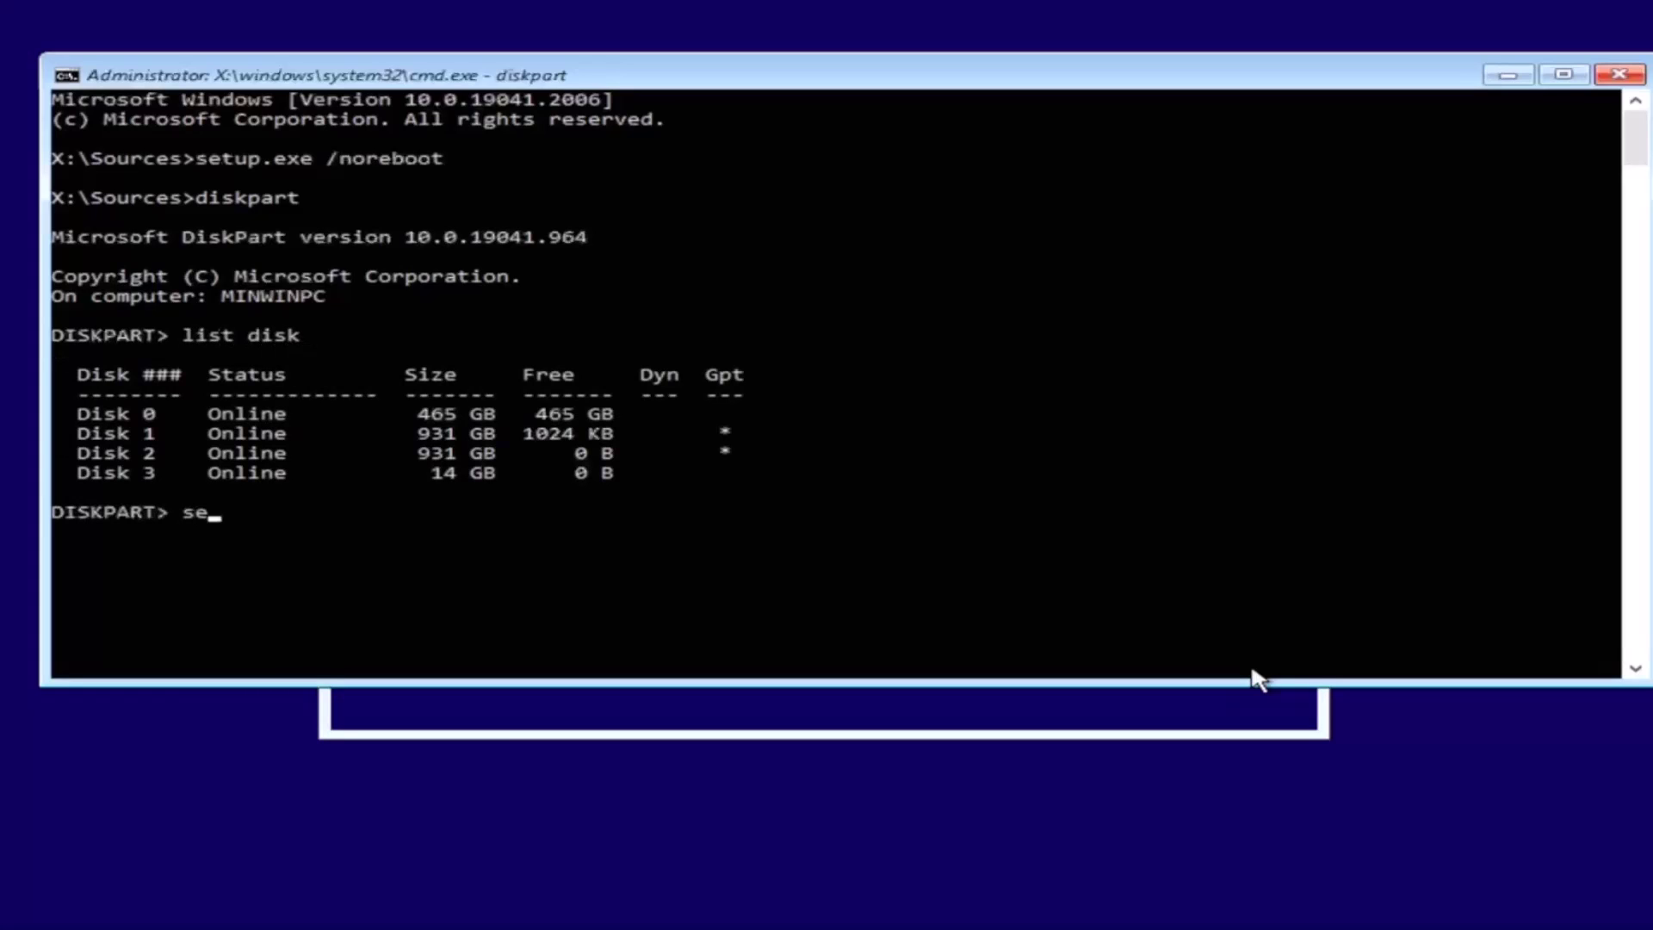
text(sel disk 1)
key(Return)
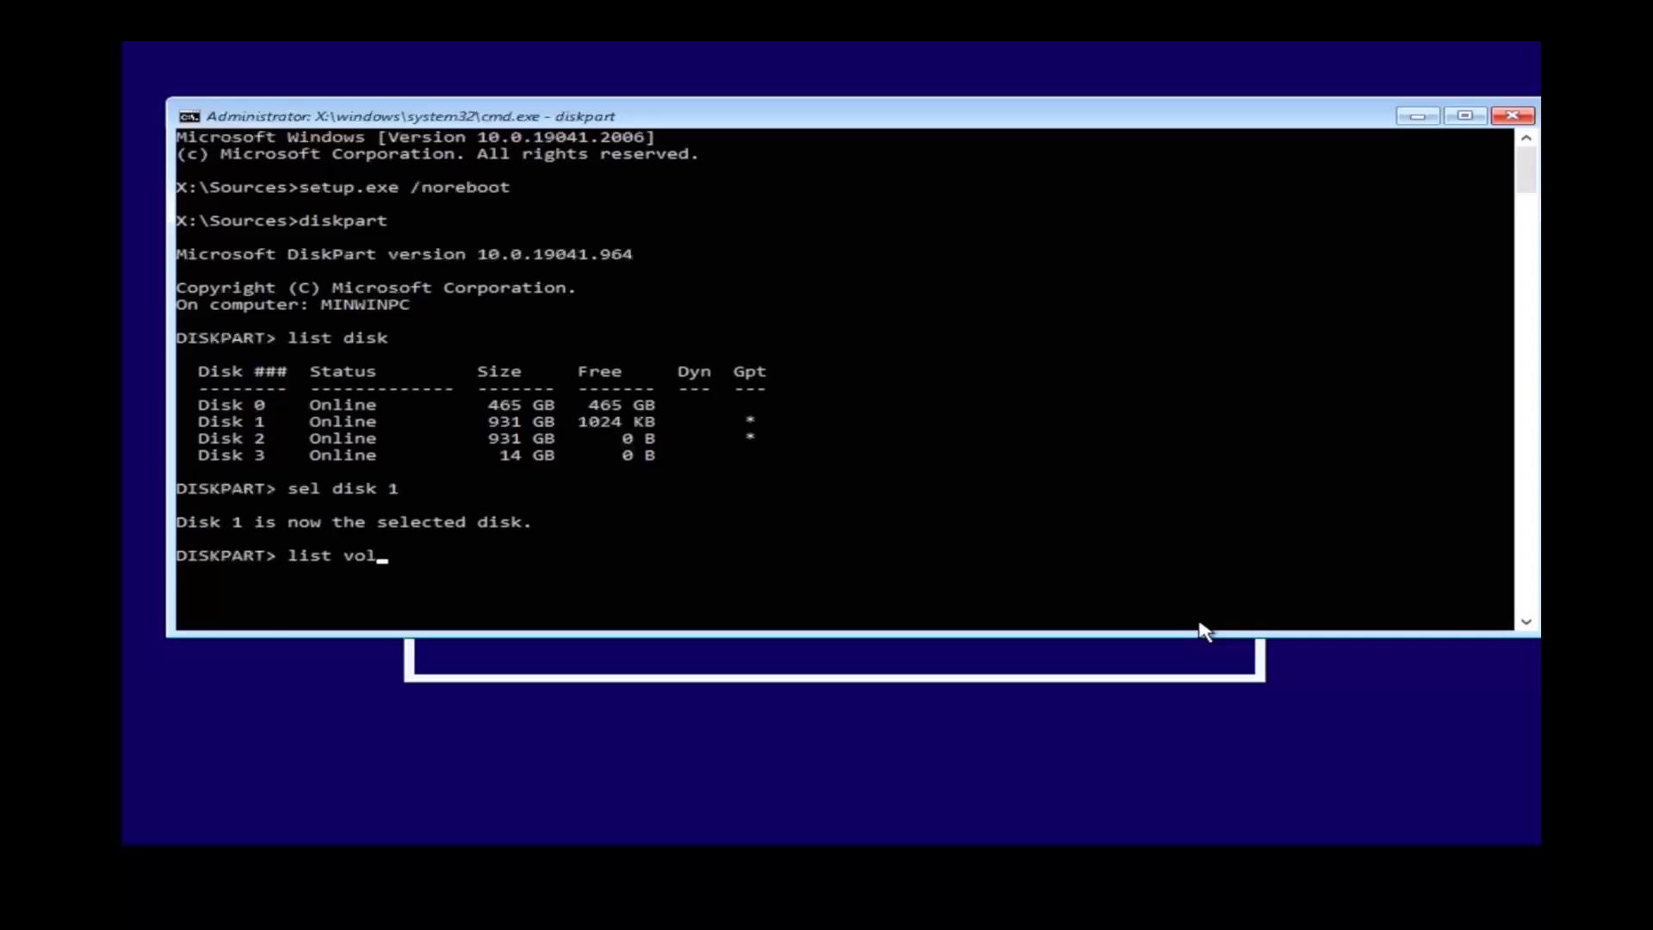
List volumes, select the 100 MB FAT32 volume 2, assign it letter l, and exit diskpart
key(Return)
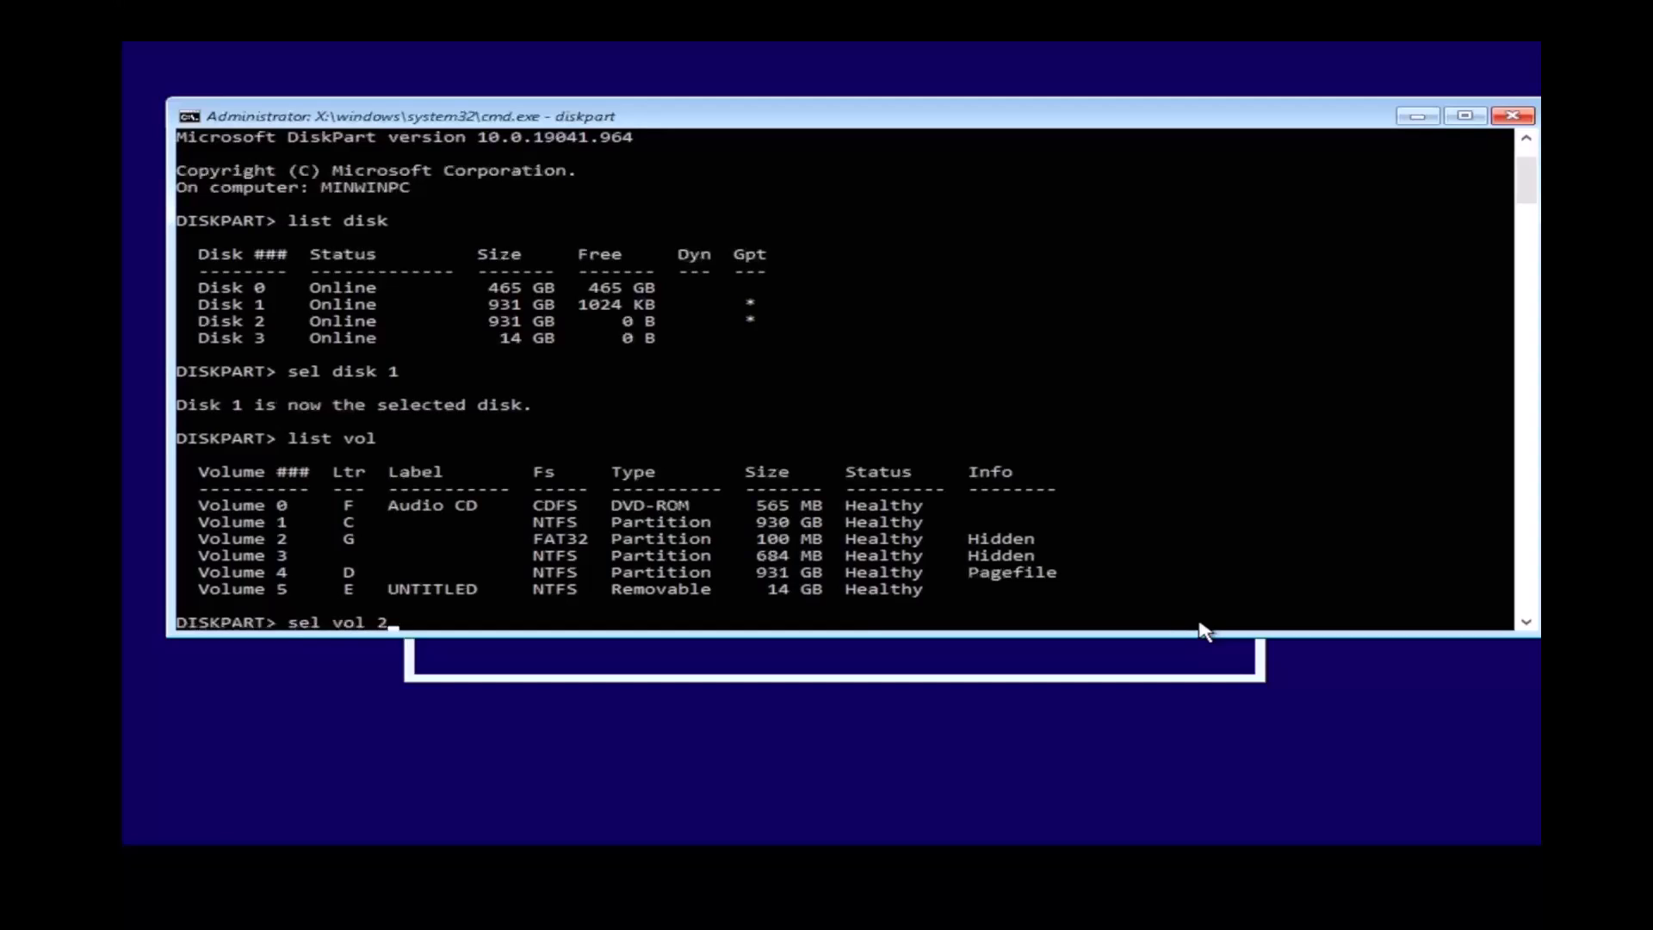
key(Return)
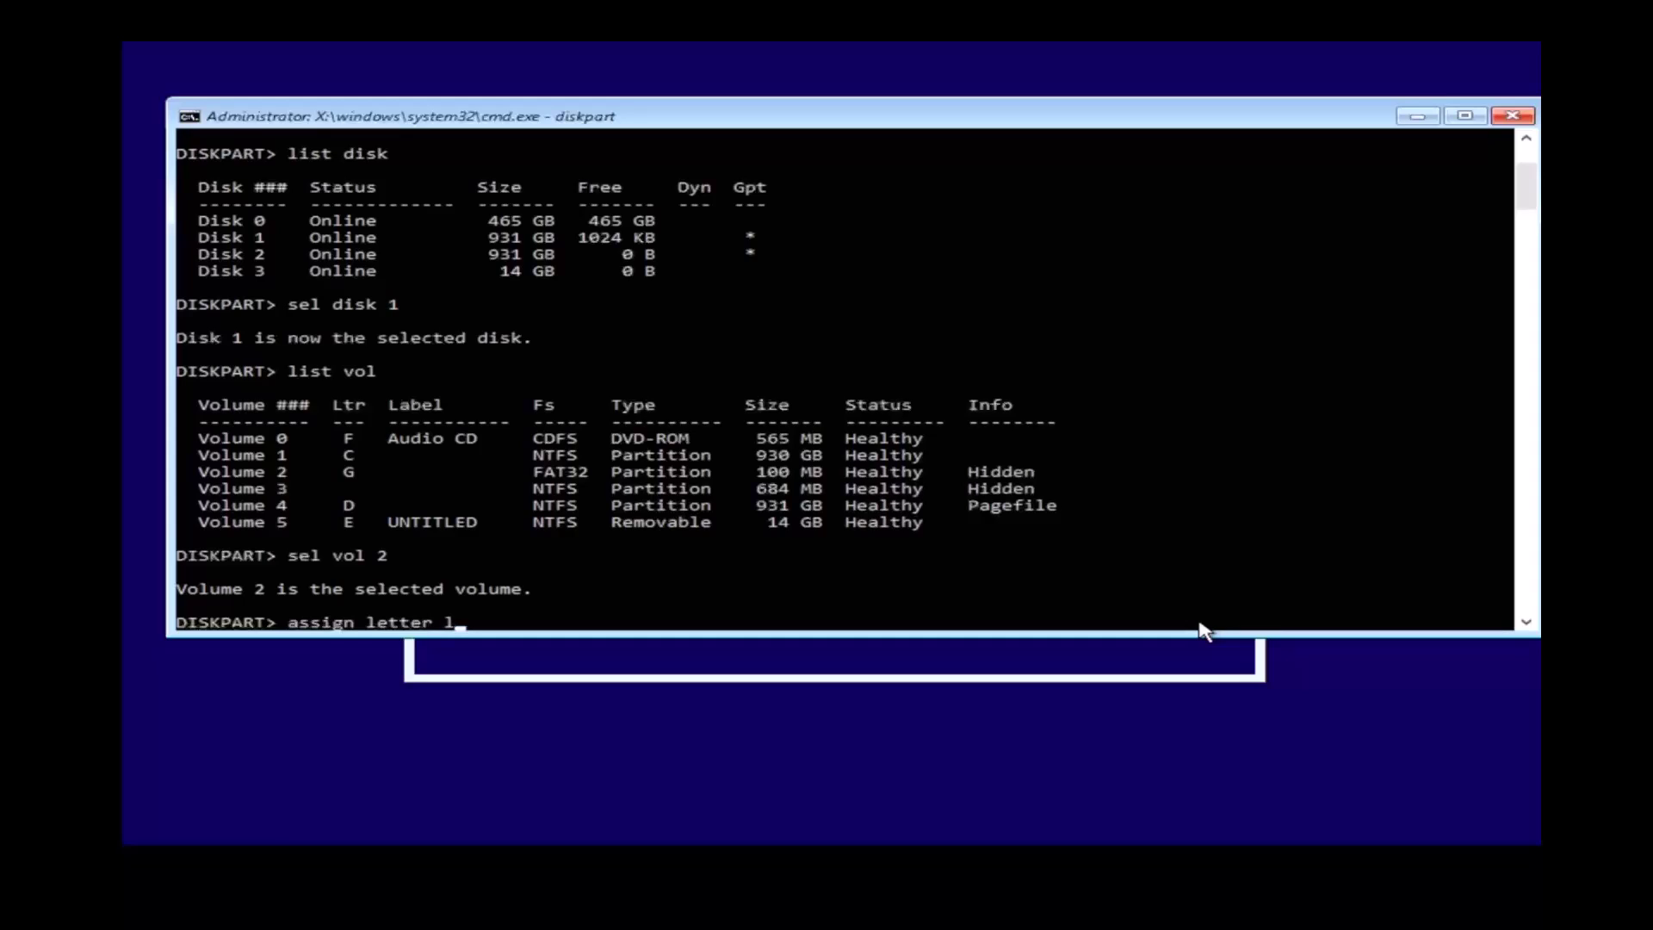
key(Return)
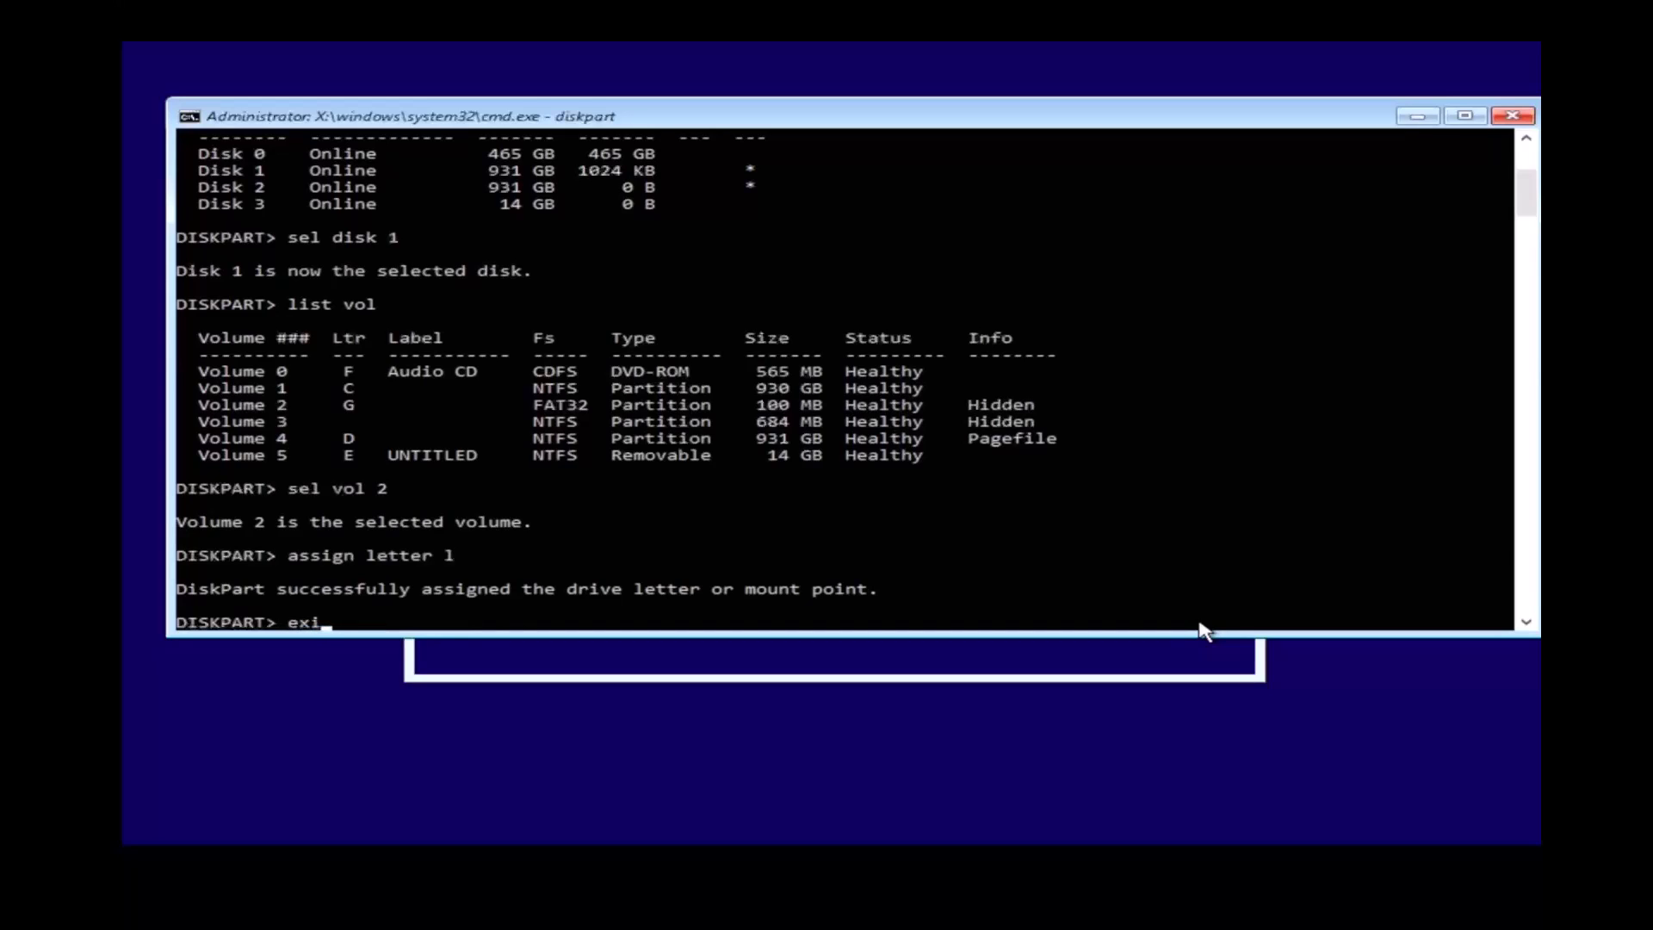
key(Return)
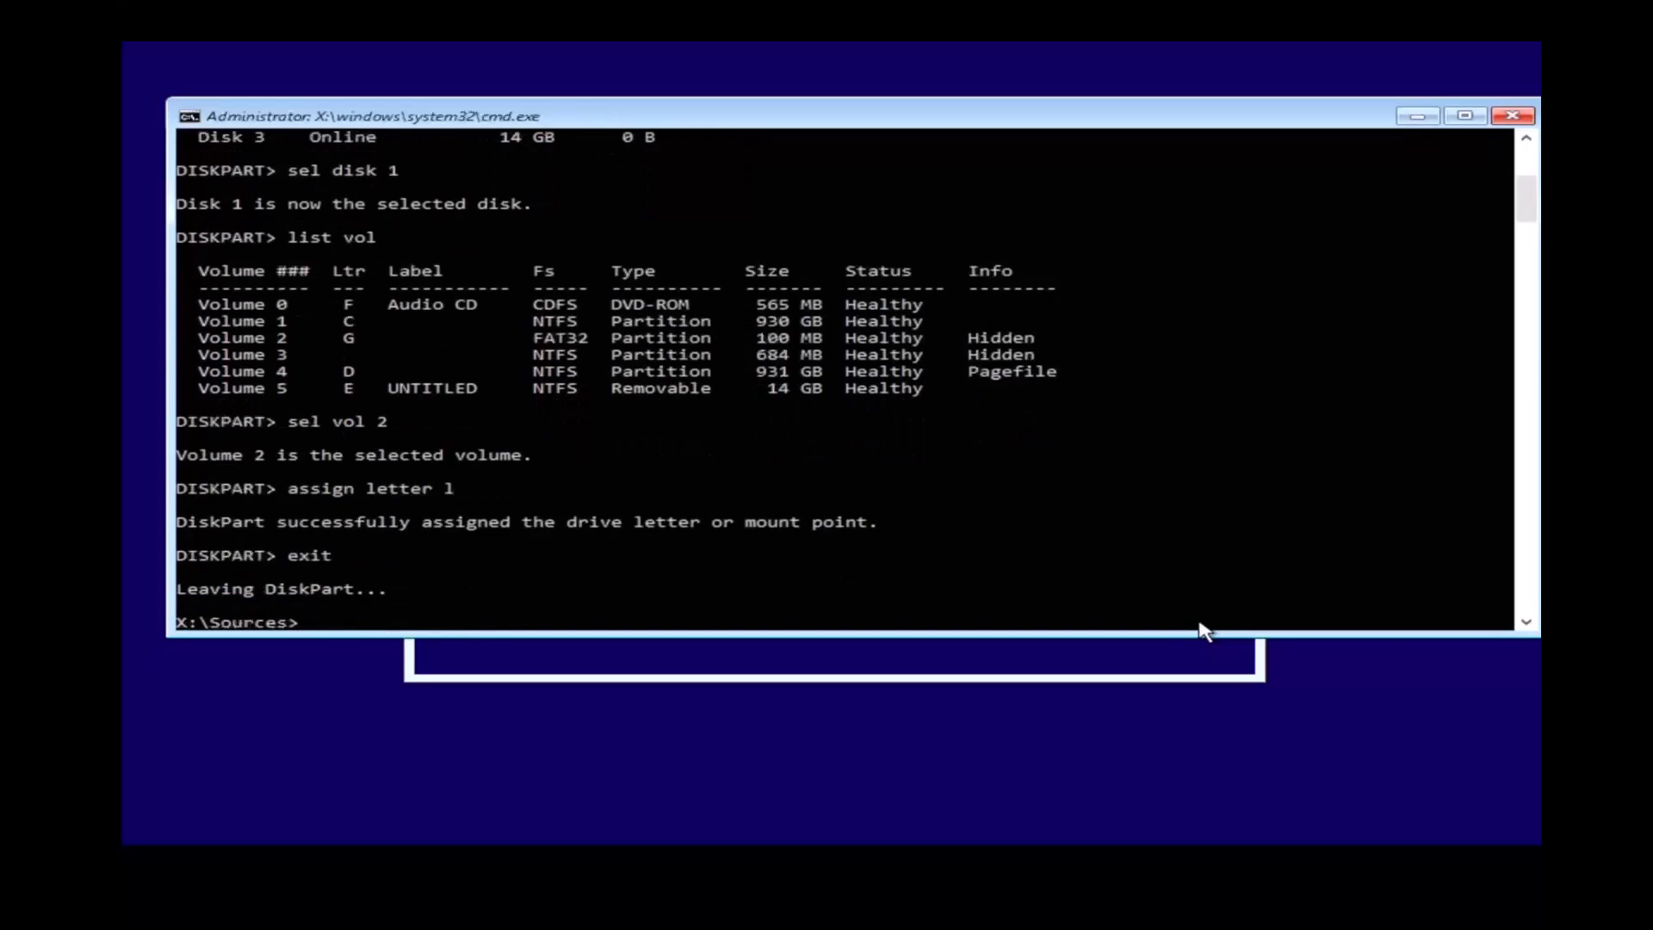
Launch Notepad and bring up its Save As dialog
text(notepad)
key(Return)
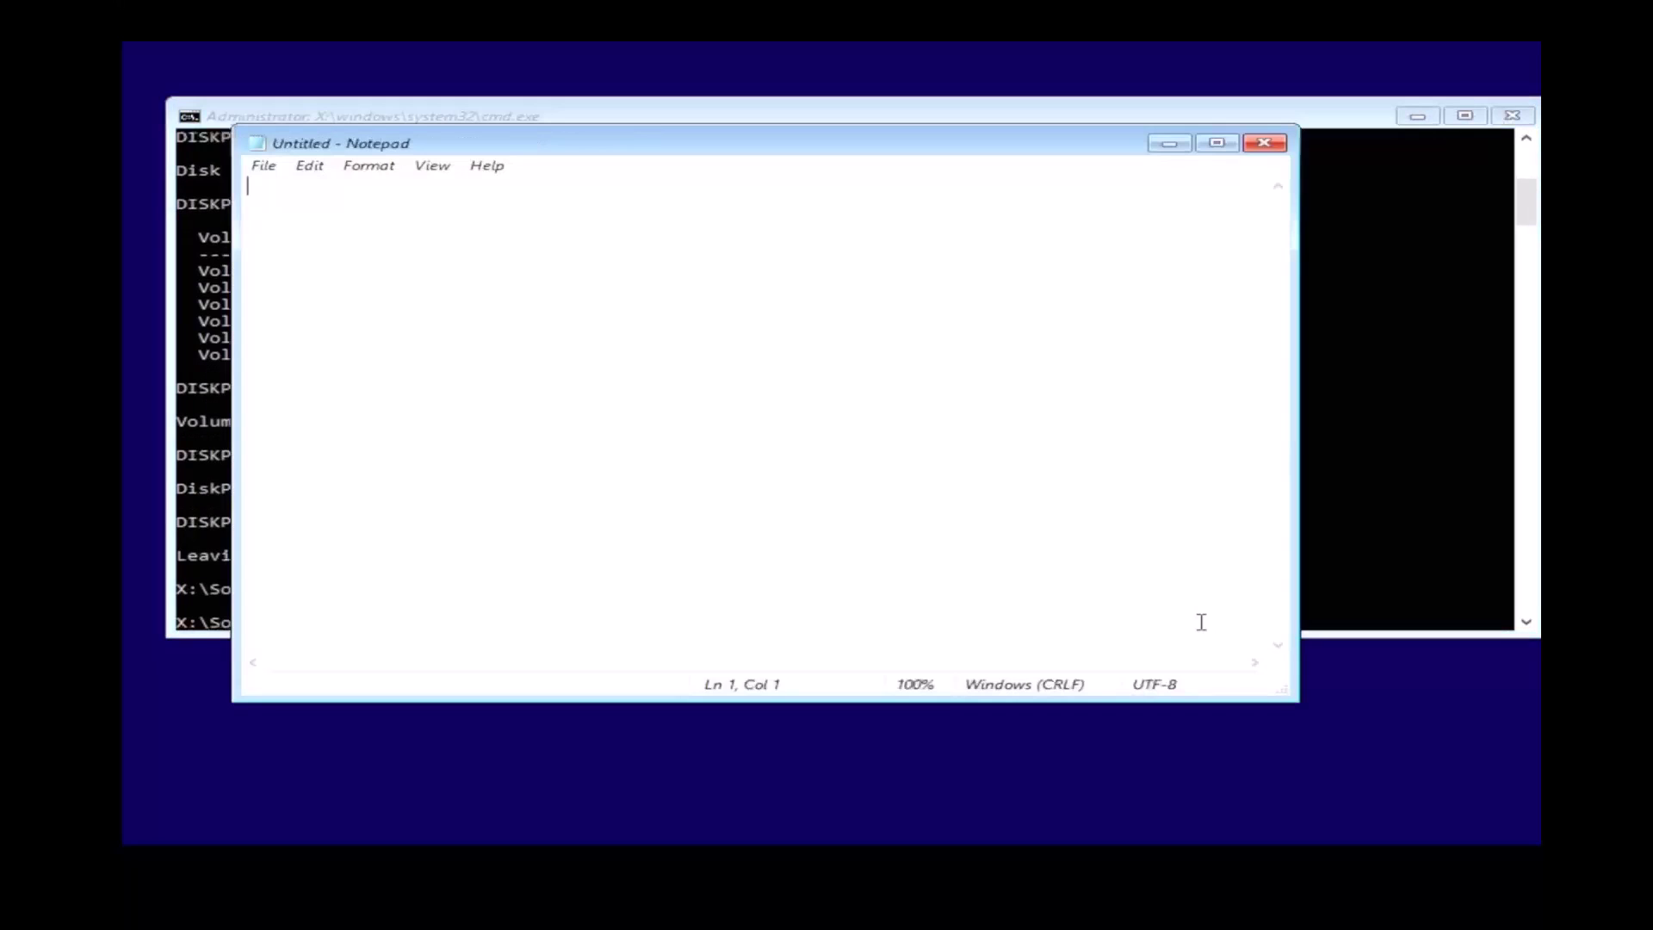
click(267, 168)
click(348, 262)
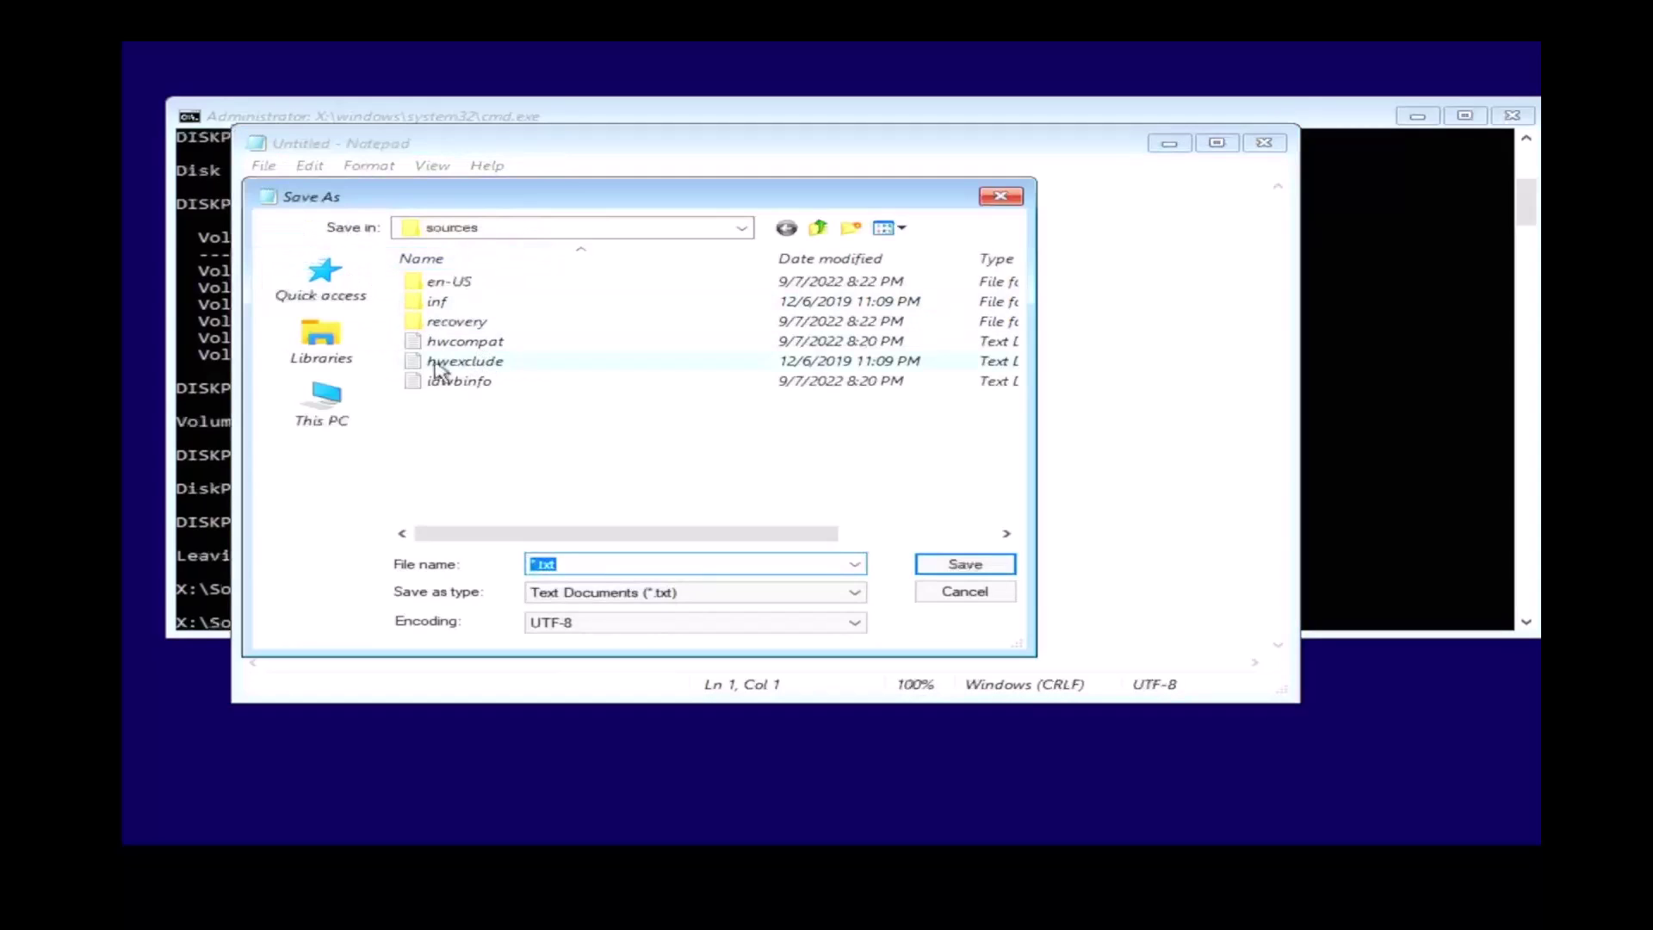
Browse from This PC into Local Disk (L:) \ EFI \ Microsoft \ Boot
click(352, 410)
scroll(634, 509, down, 8)
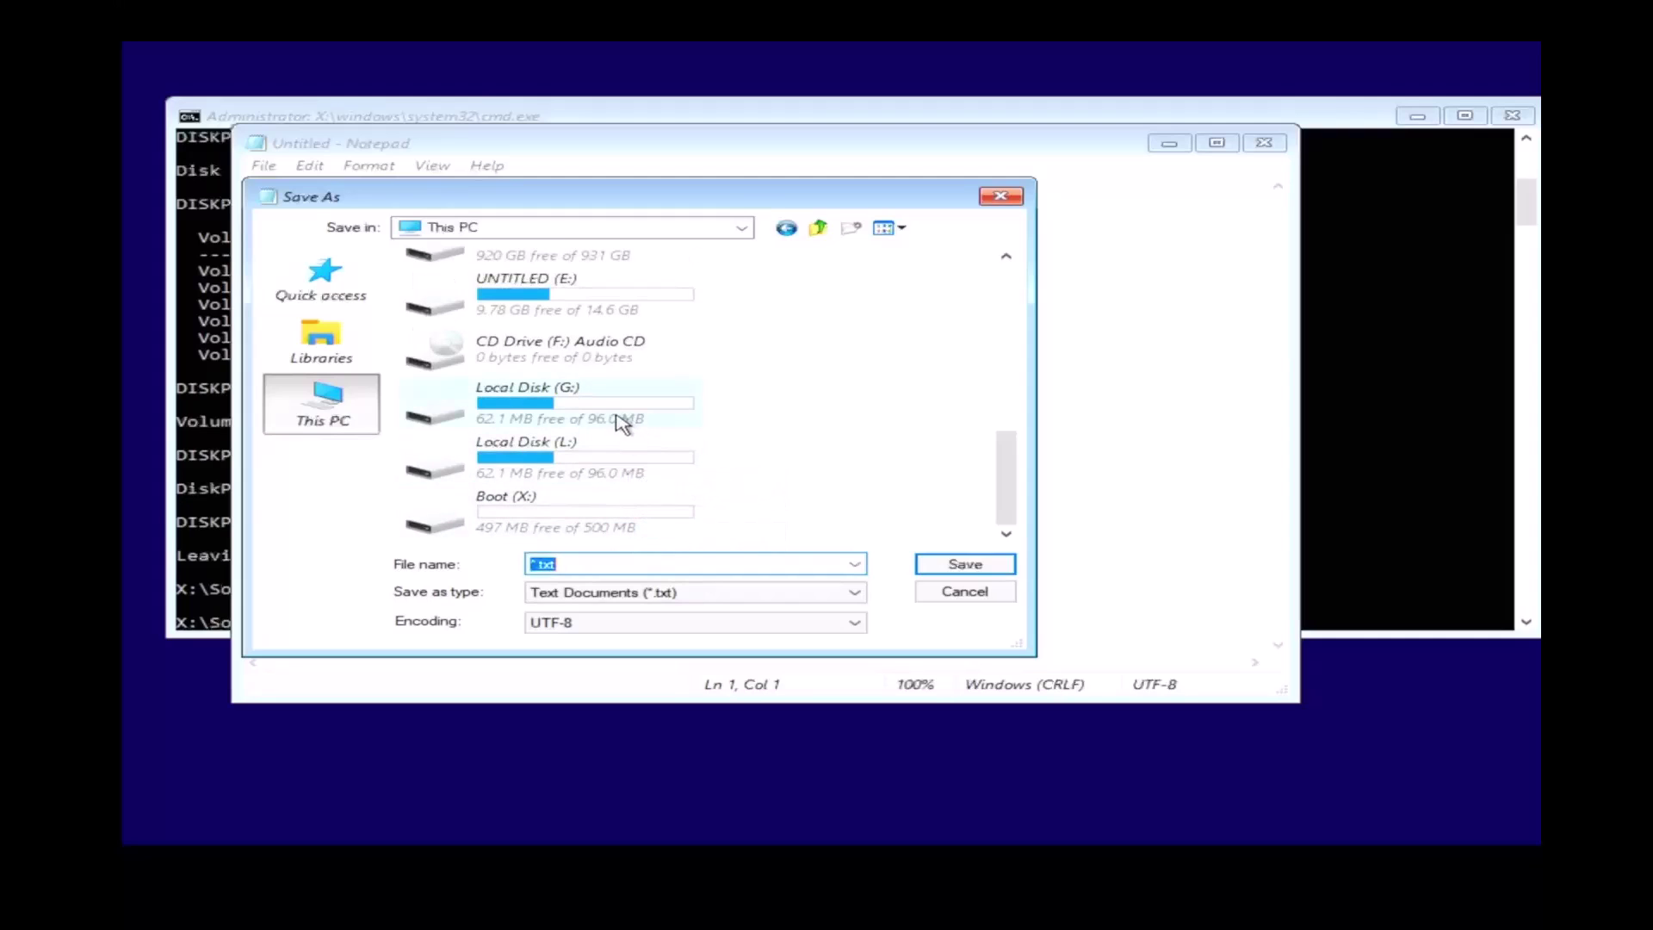
scroll(622, 422, up, 2)
scroll(624, 426, down, 2)
double_click(638, 459)
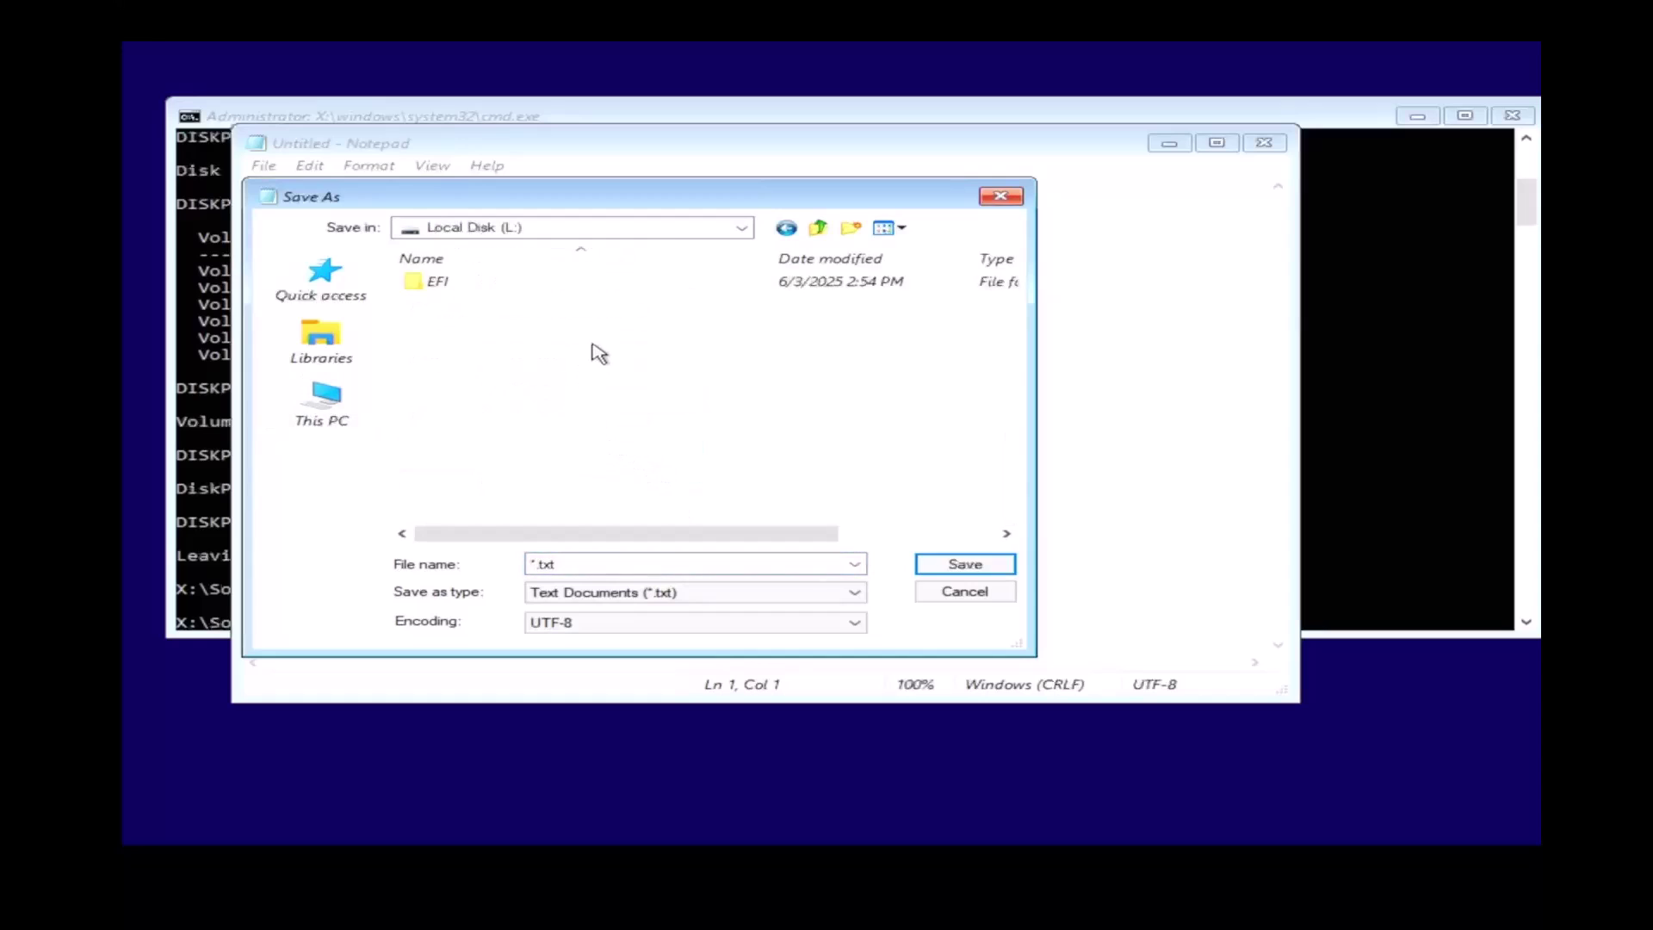
double_click(561, 284)
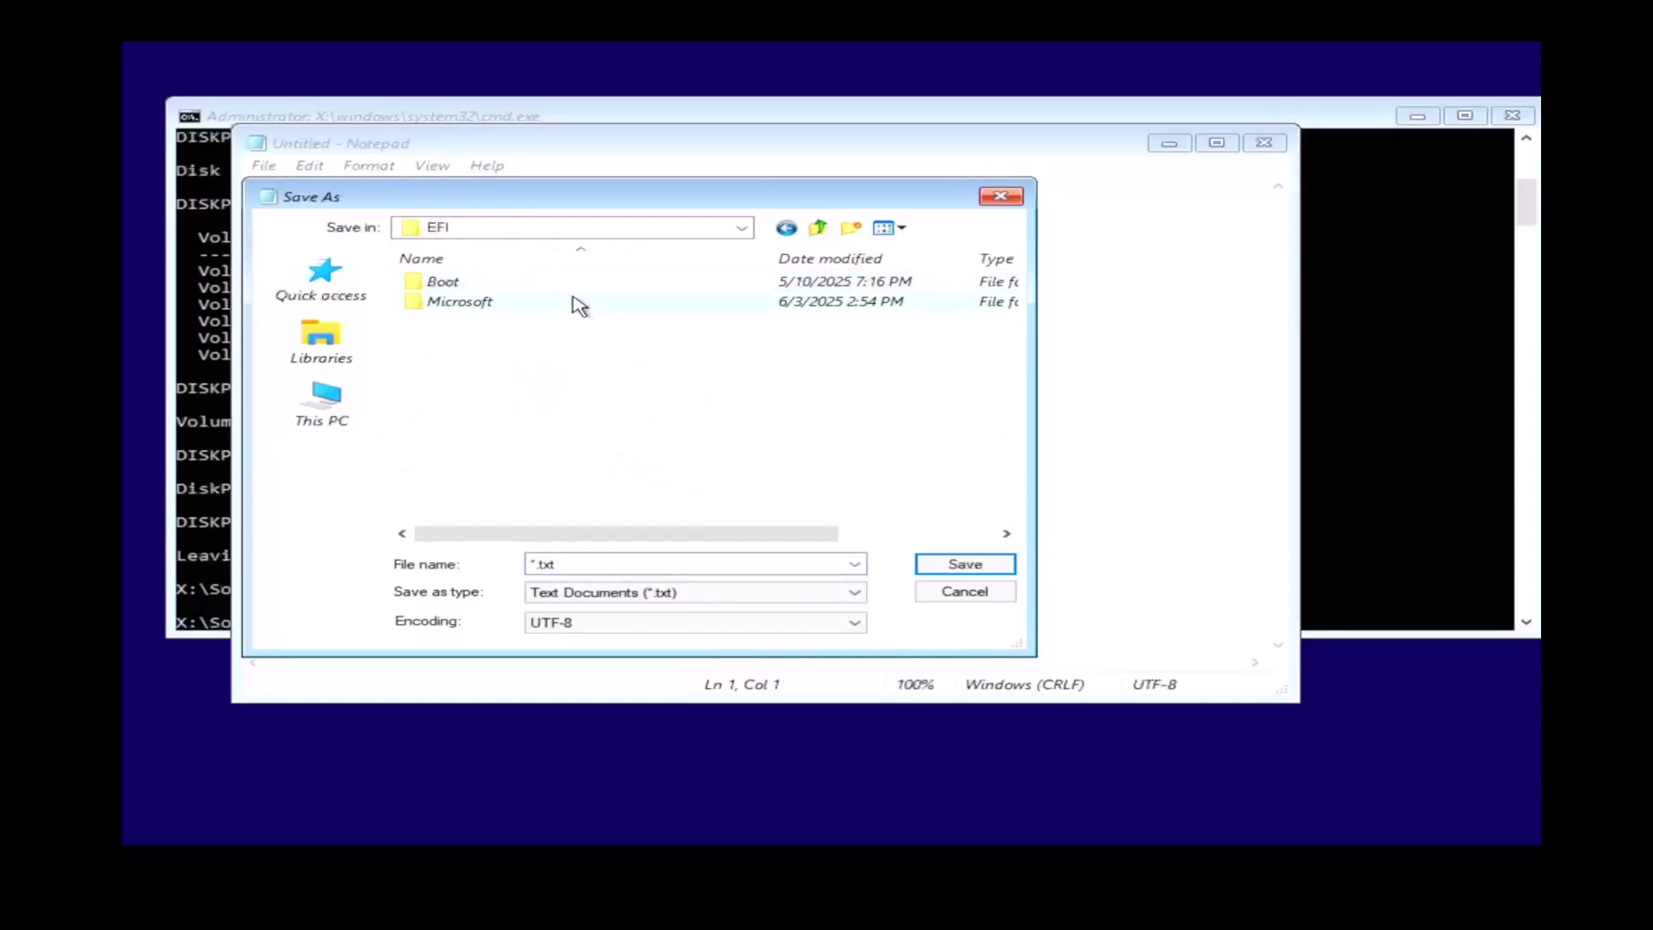
double_click(575, 303)
double_click(572, 282)
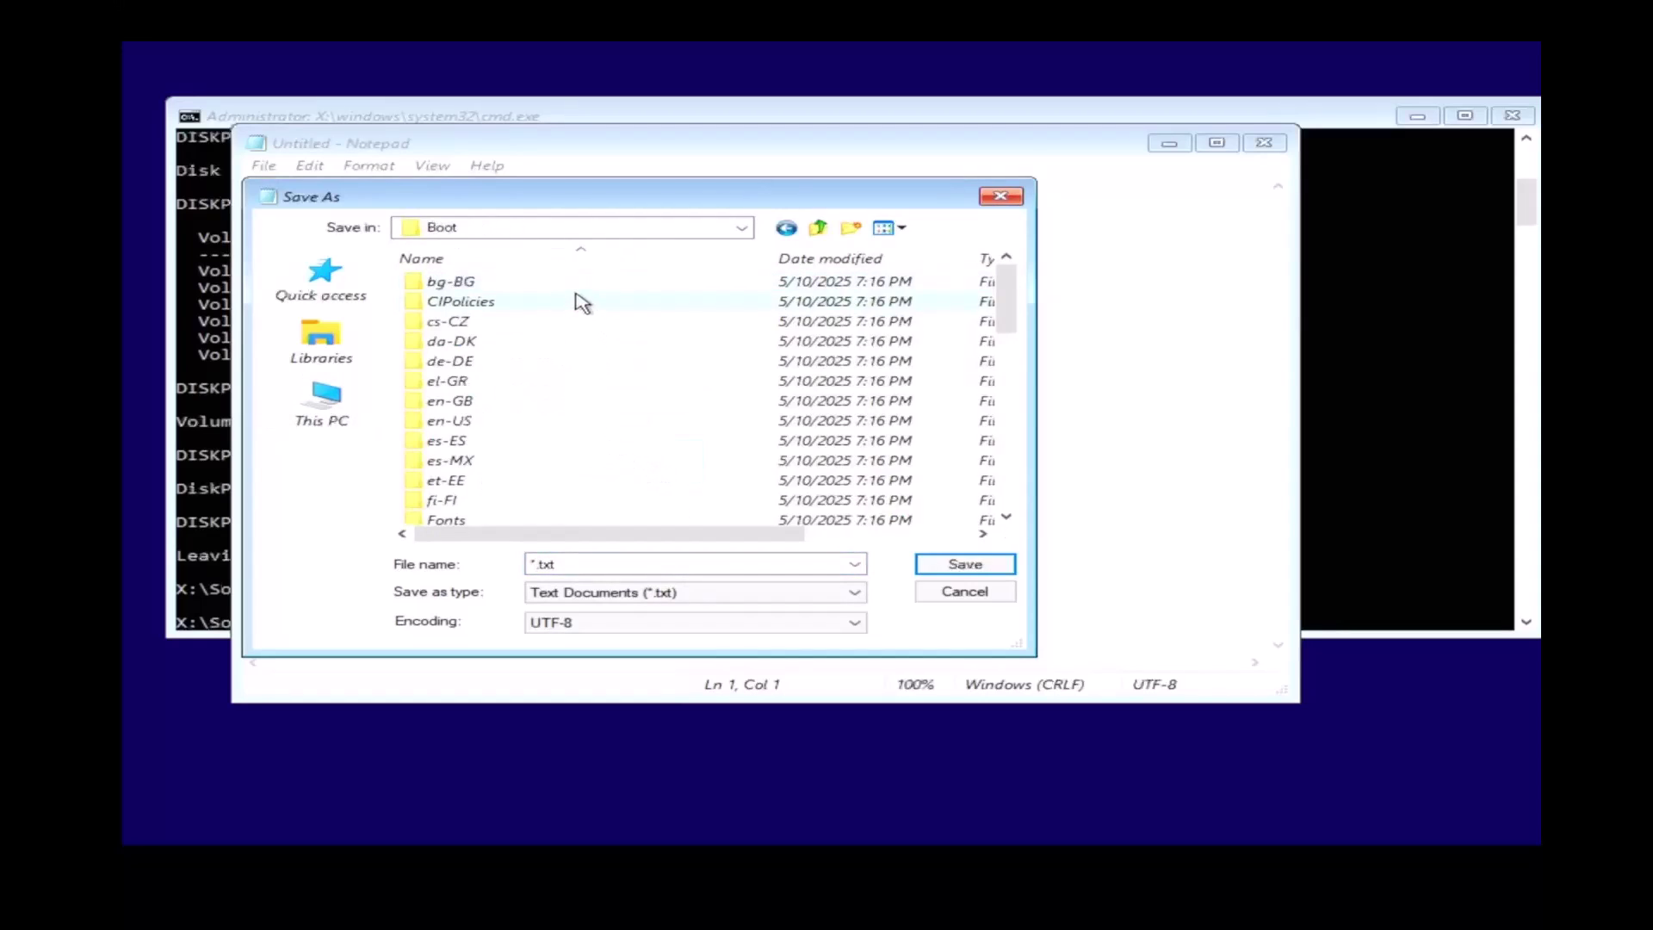
Show All Files in the Boot folder and open the context menu for bootmgfw.efi
click(728, 593)
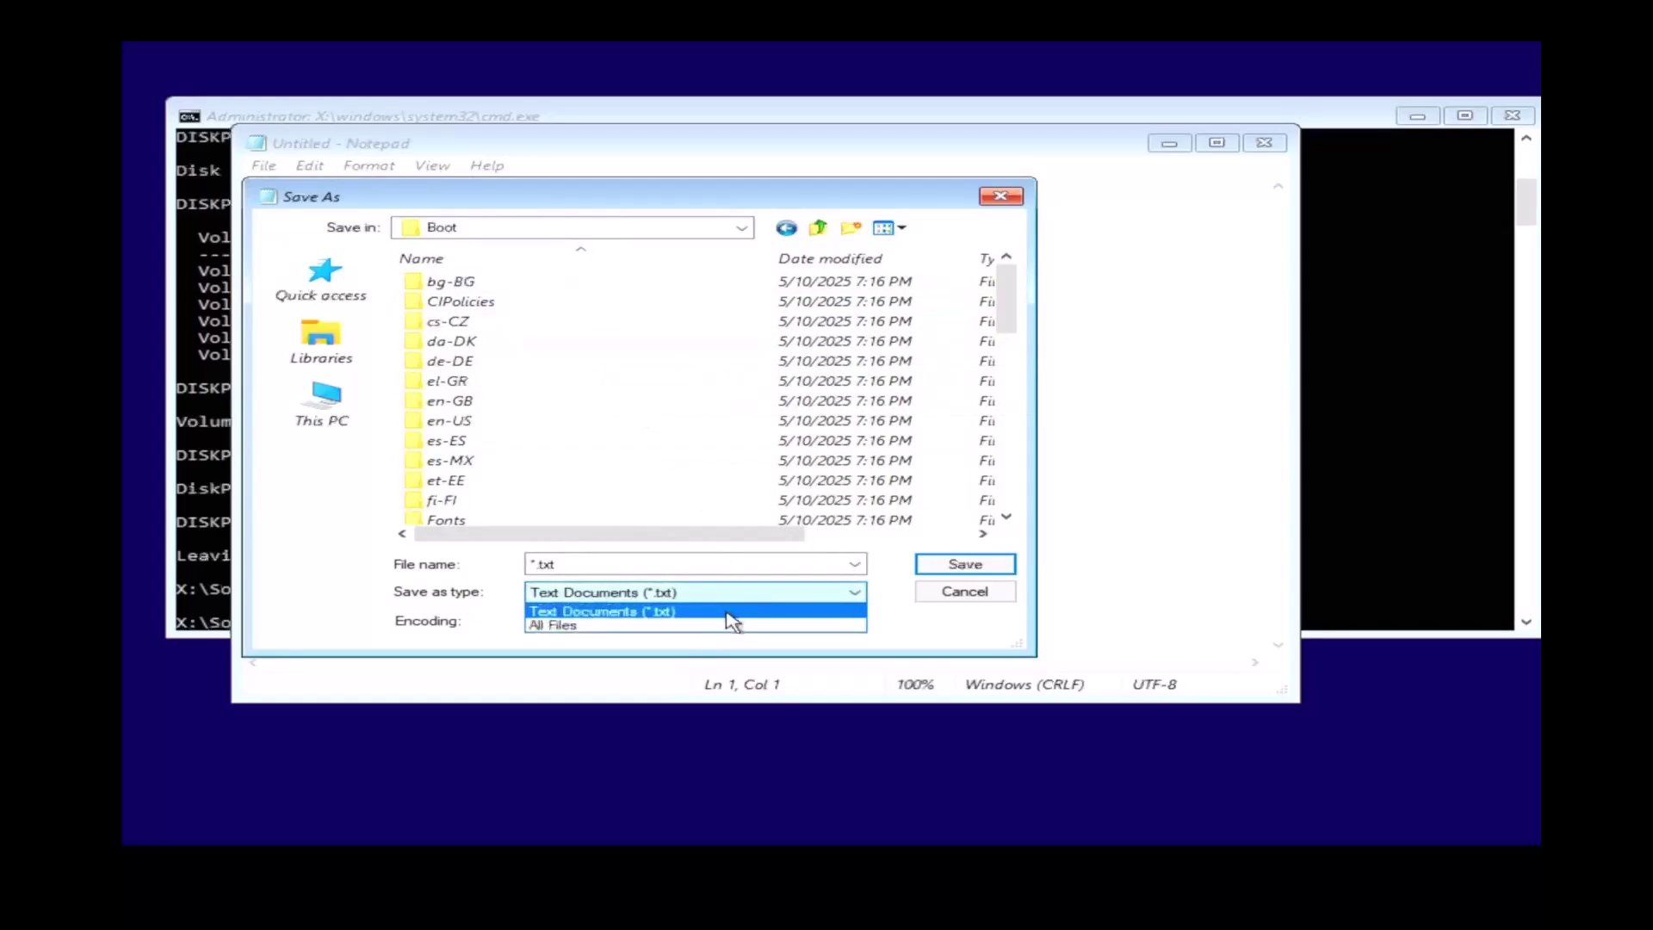
click(734, 625)
scroll(620, 436, down, 8)
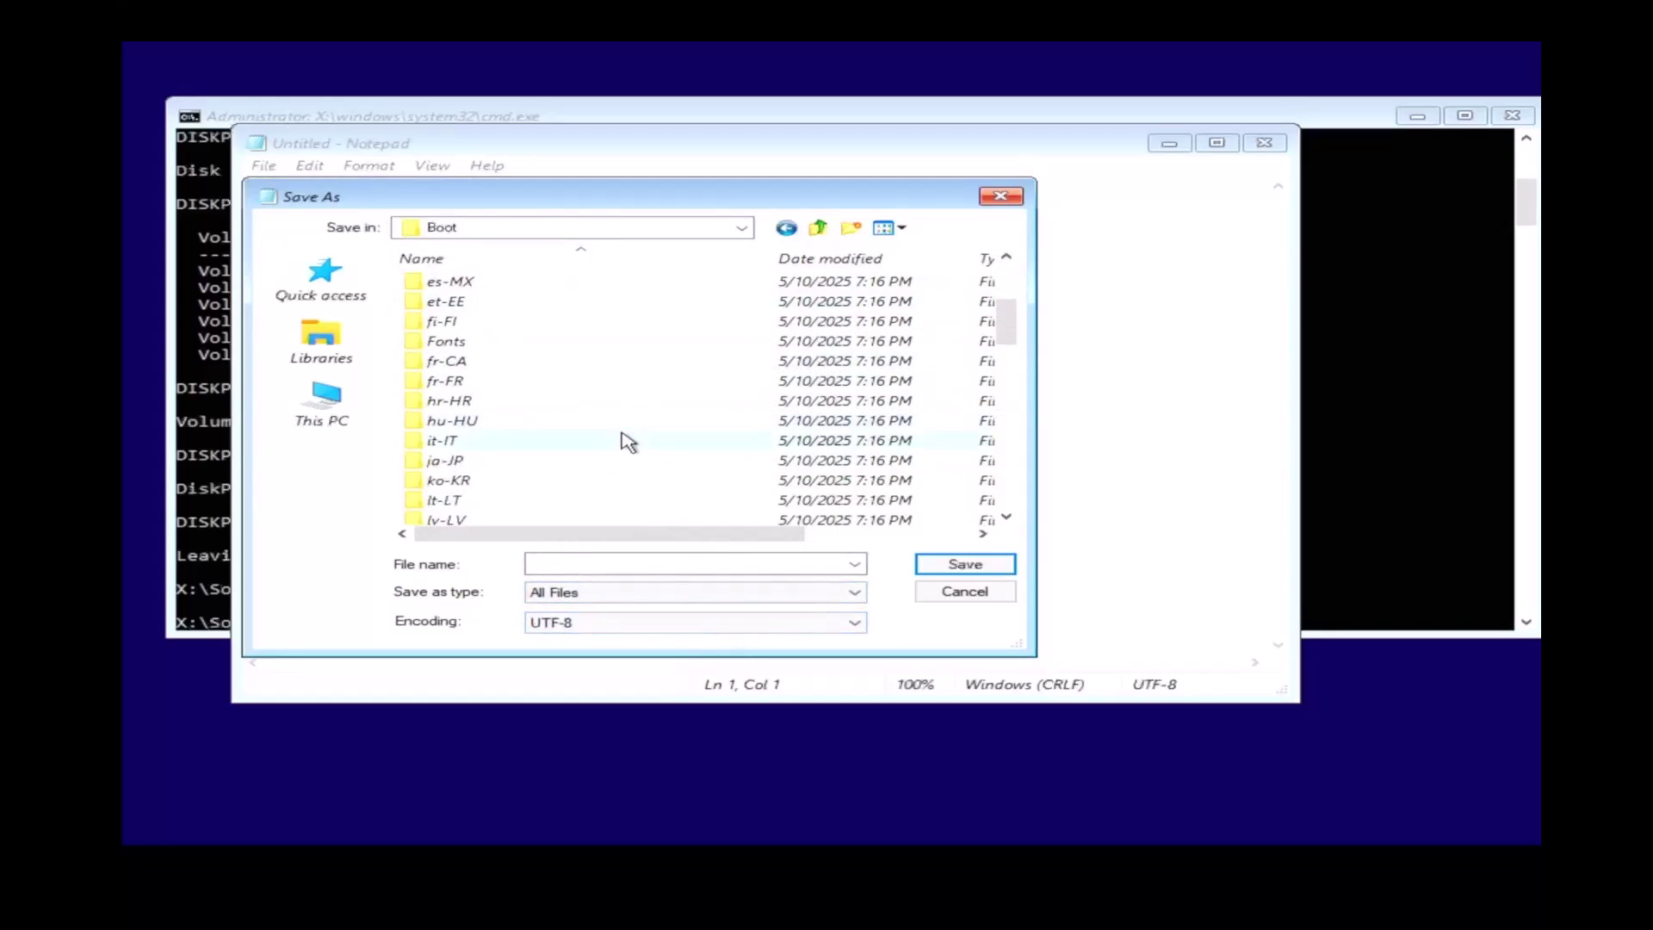
scroll(618, 461, down, 7)
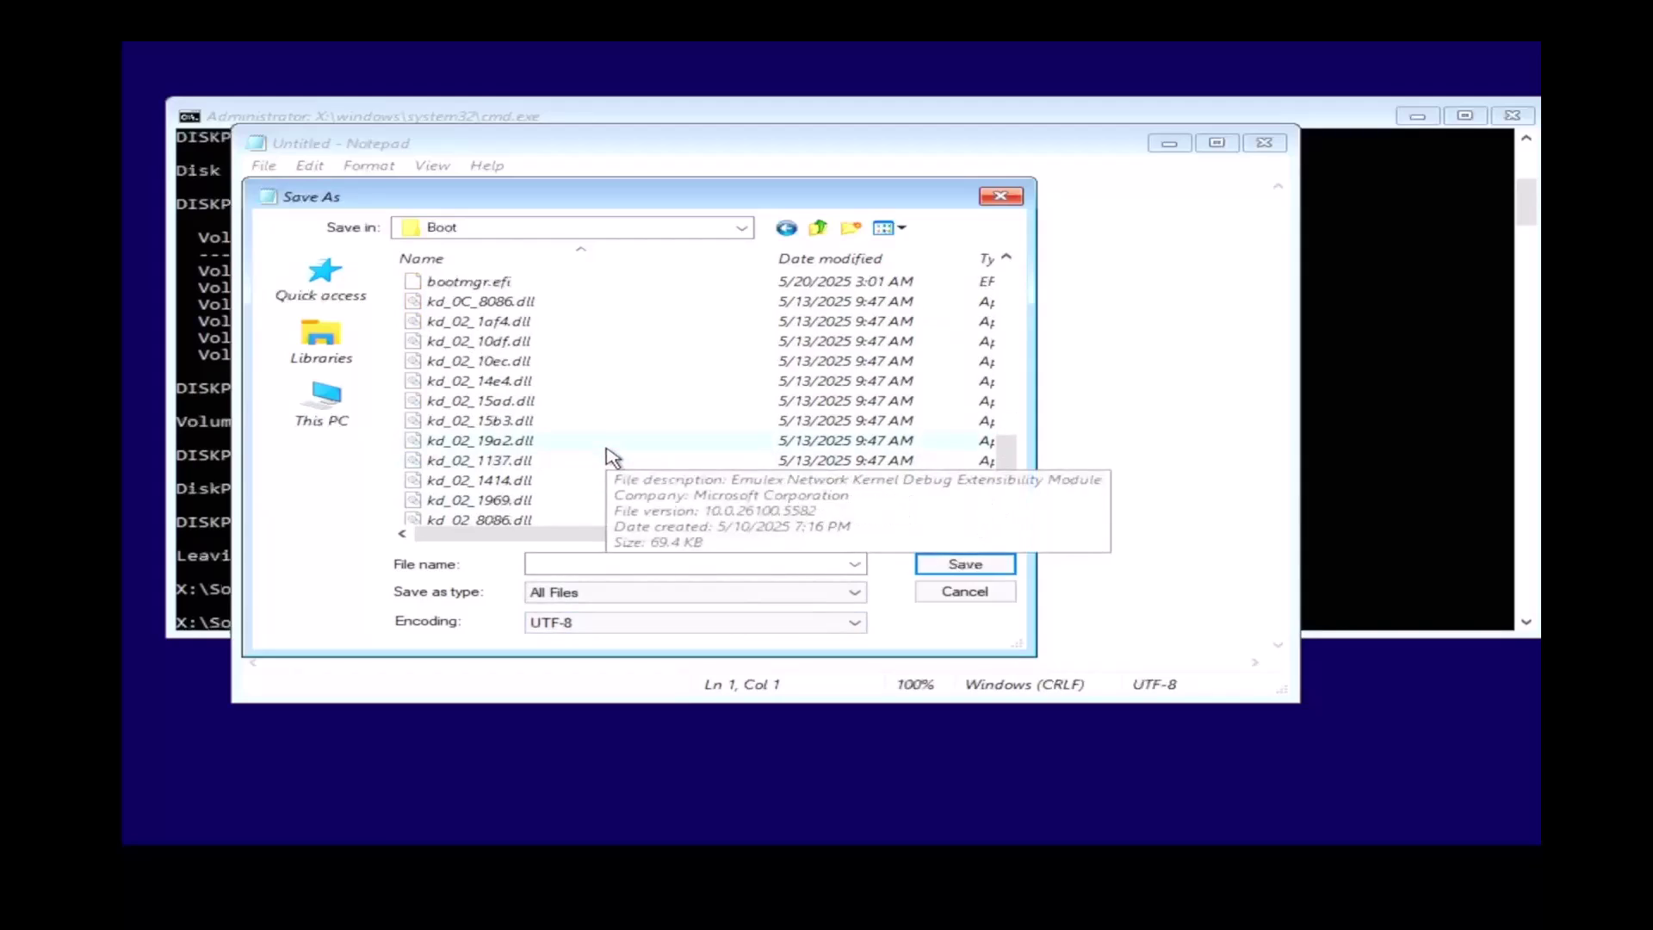
scroll(612, 457, up, 1)
scroll(610, 456, up, 2)
scroll(611, 456, down, 1)
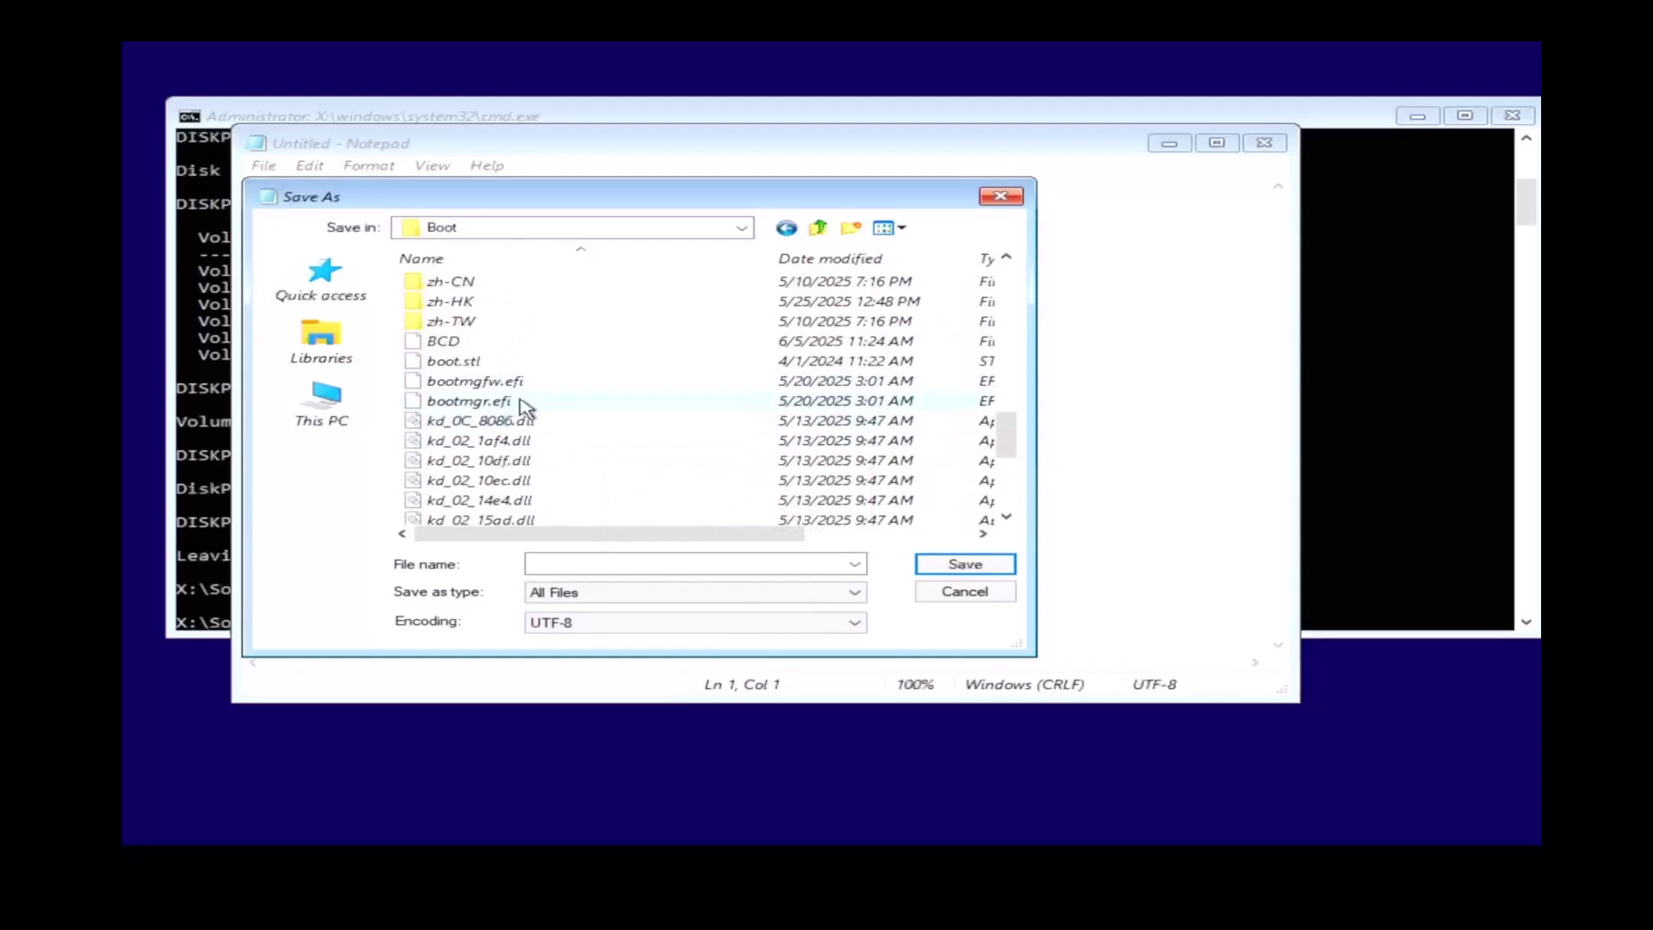
click(523, 384)
right_click(524, 385)
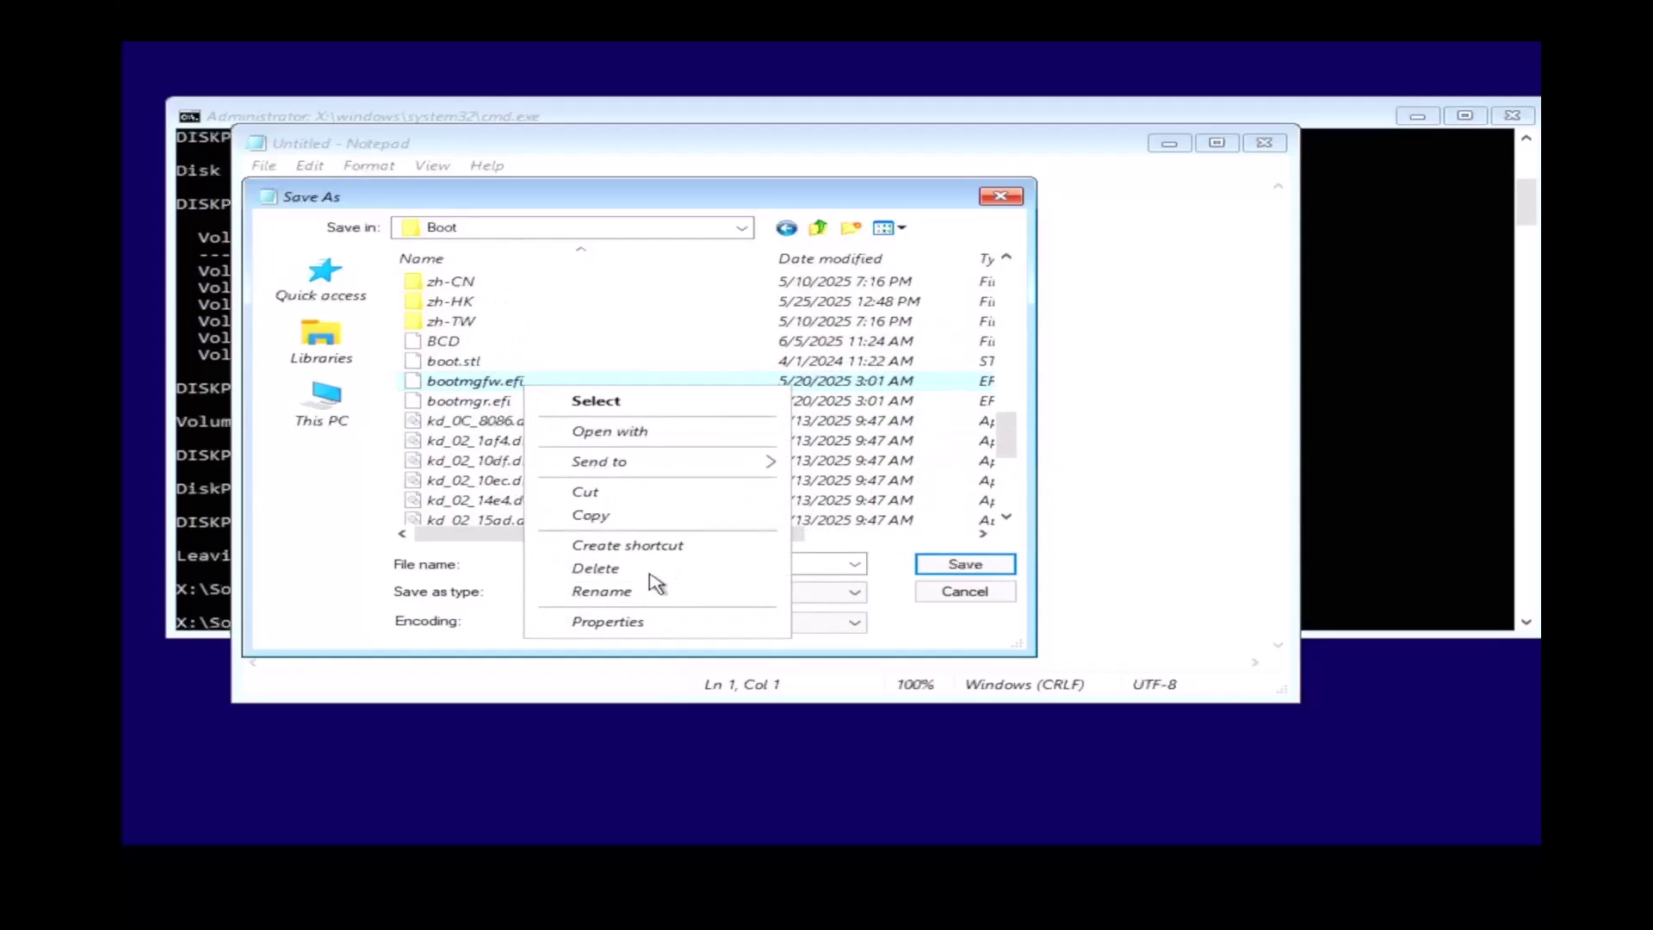
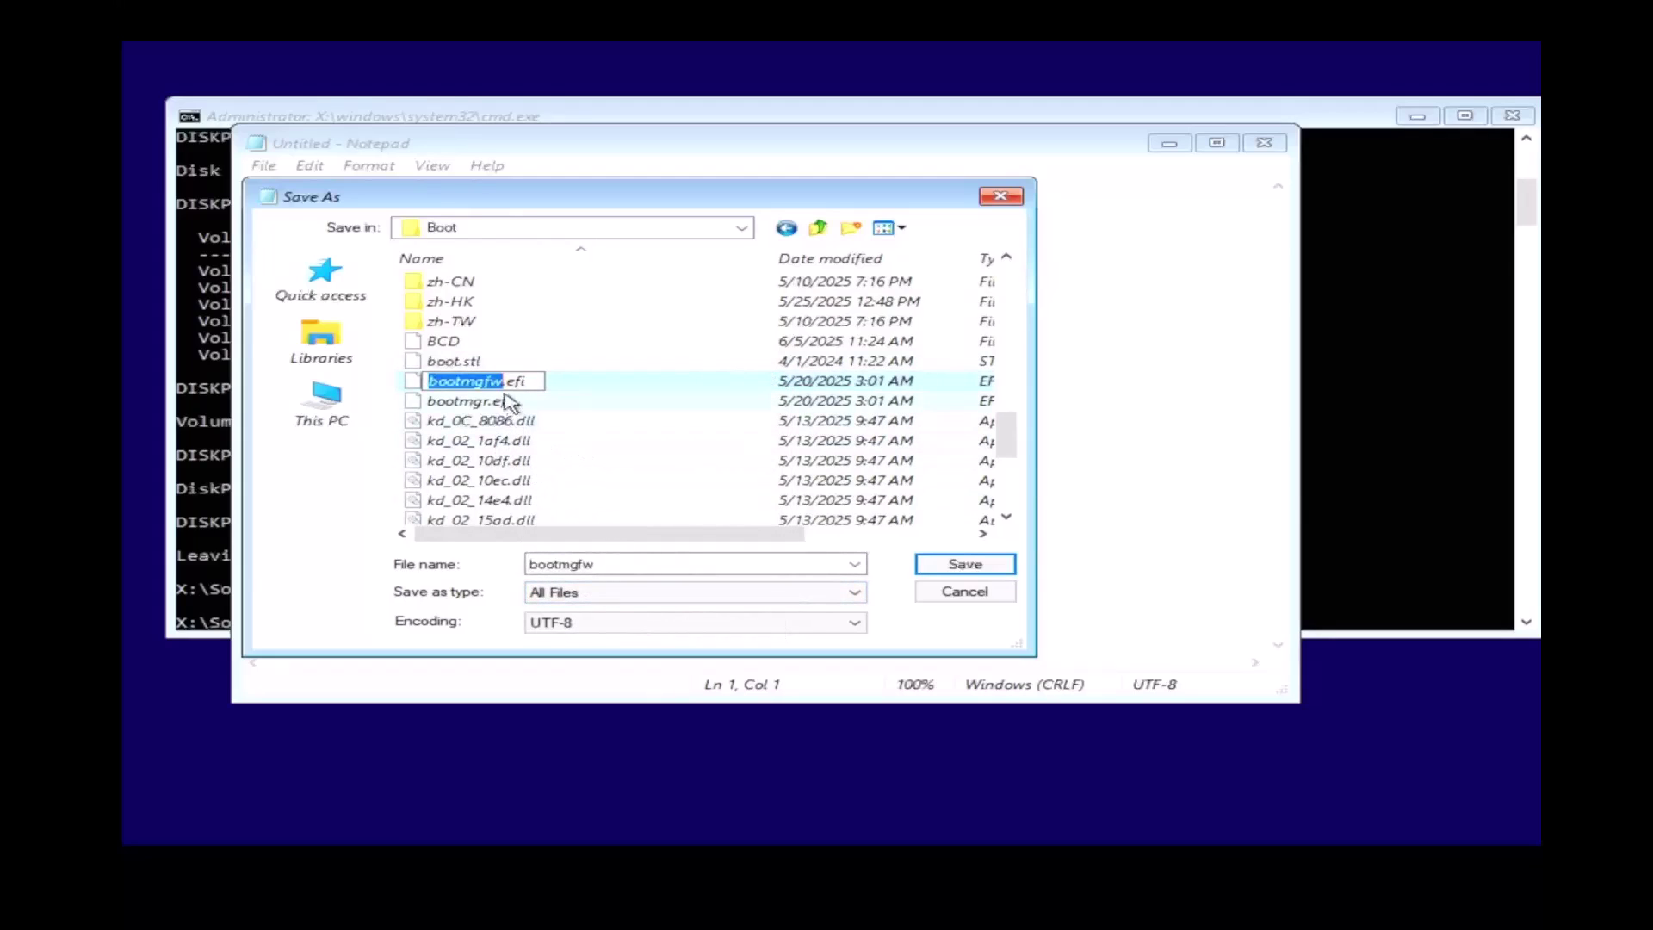
Insert ".original" after "bootmgfw" in the file name, before the .efi extension
click(494, 380)
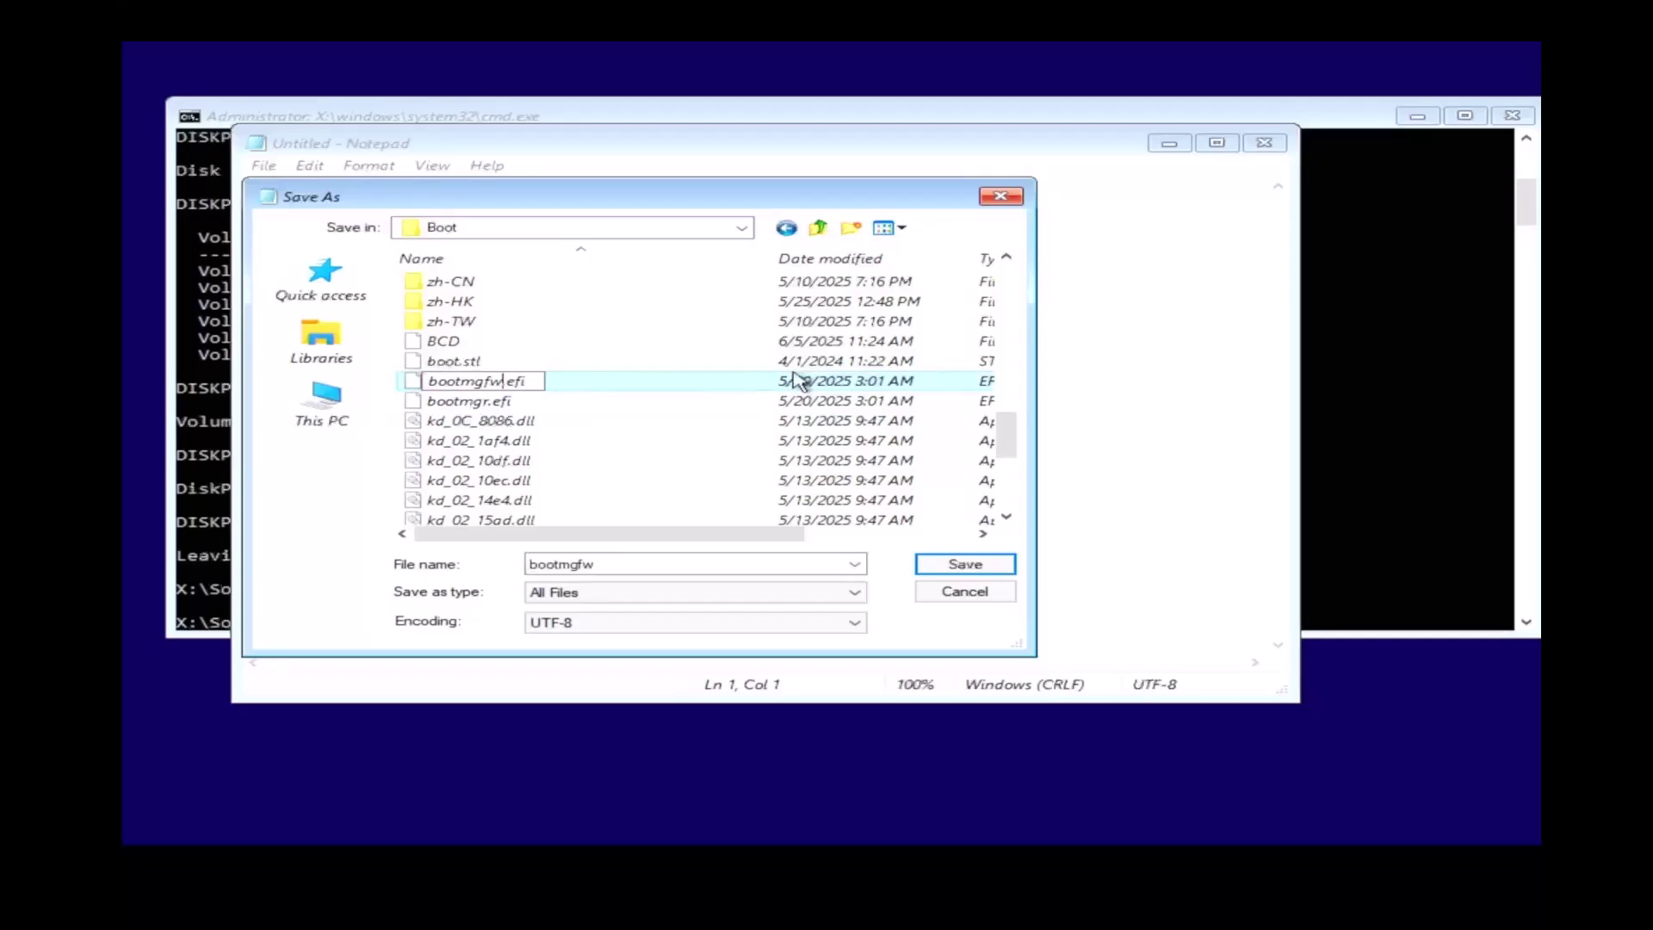
text(.or)
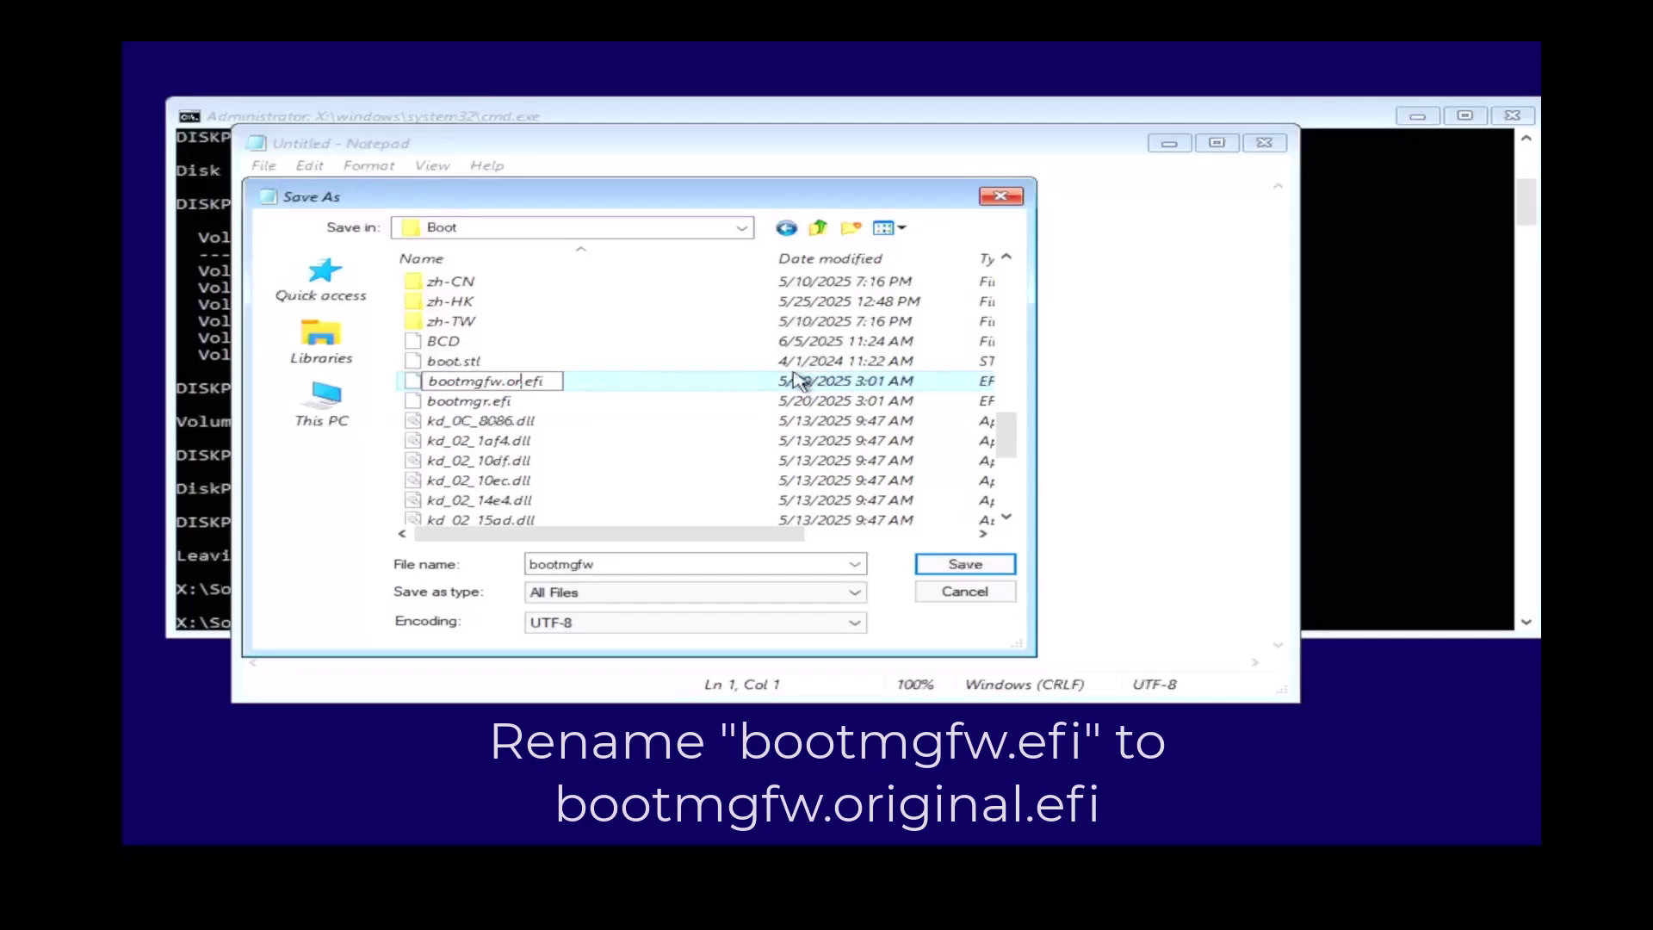
text(iginal)
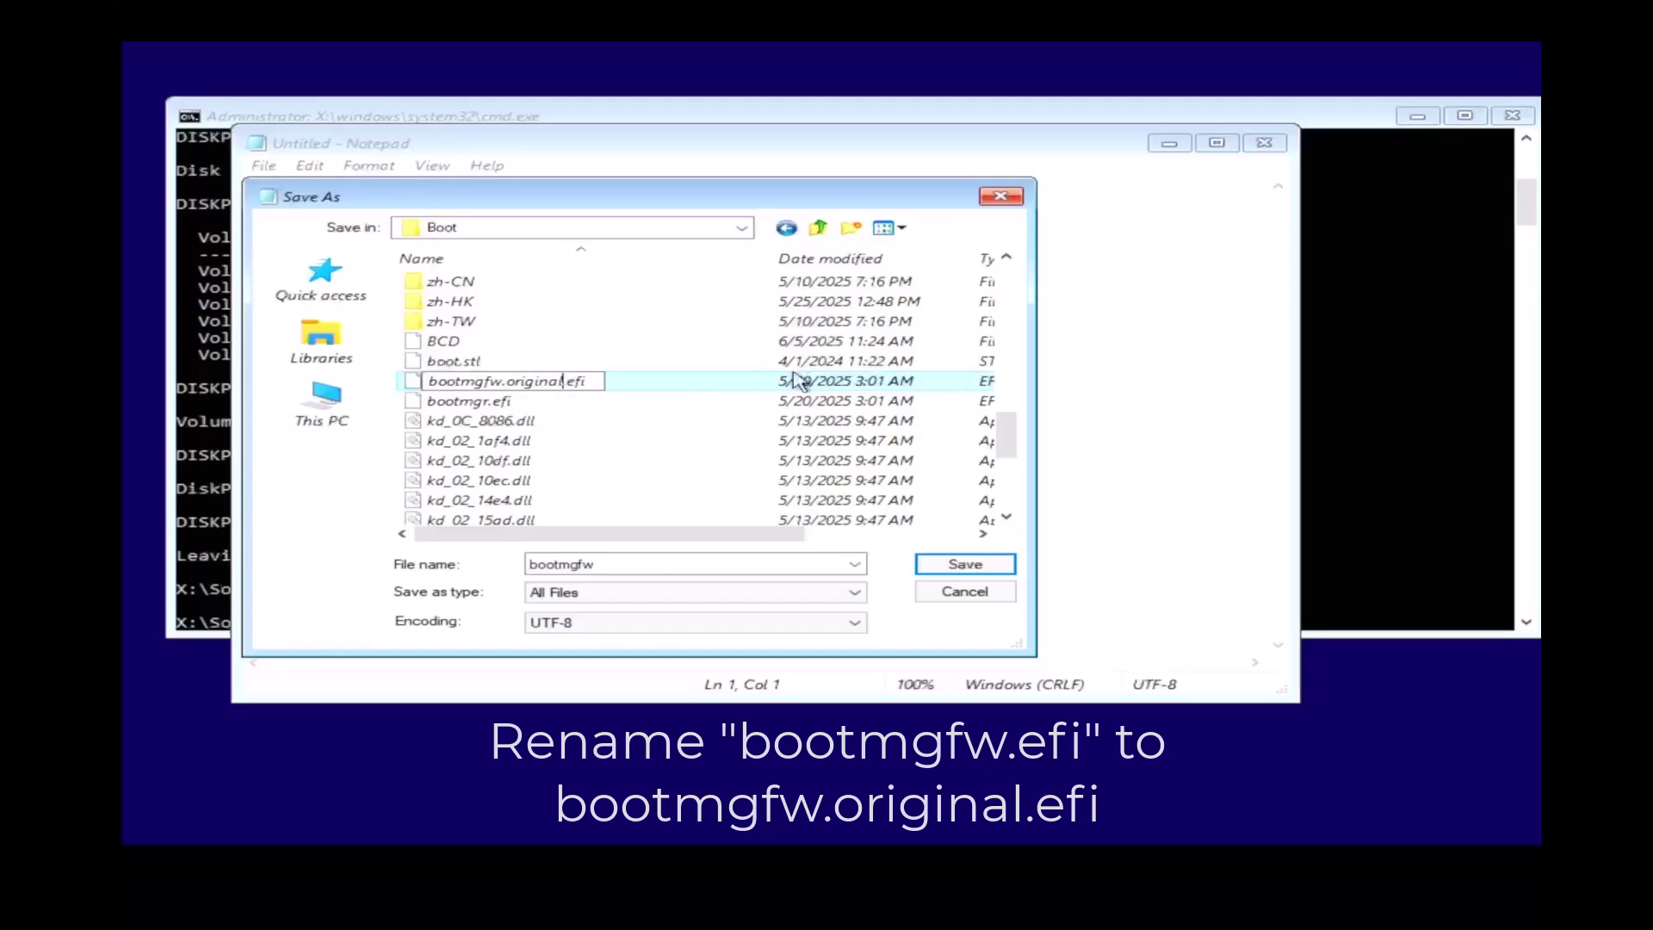
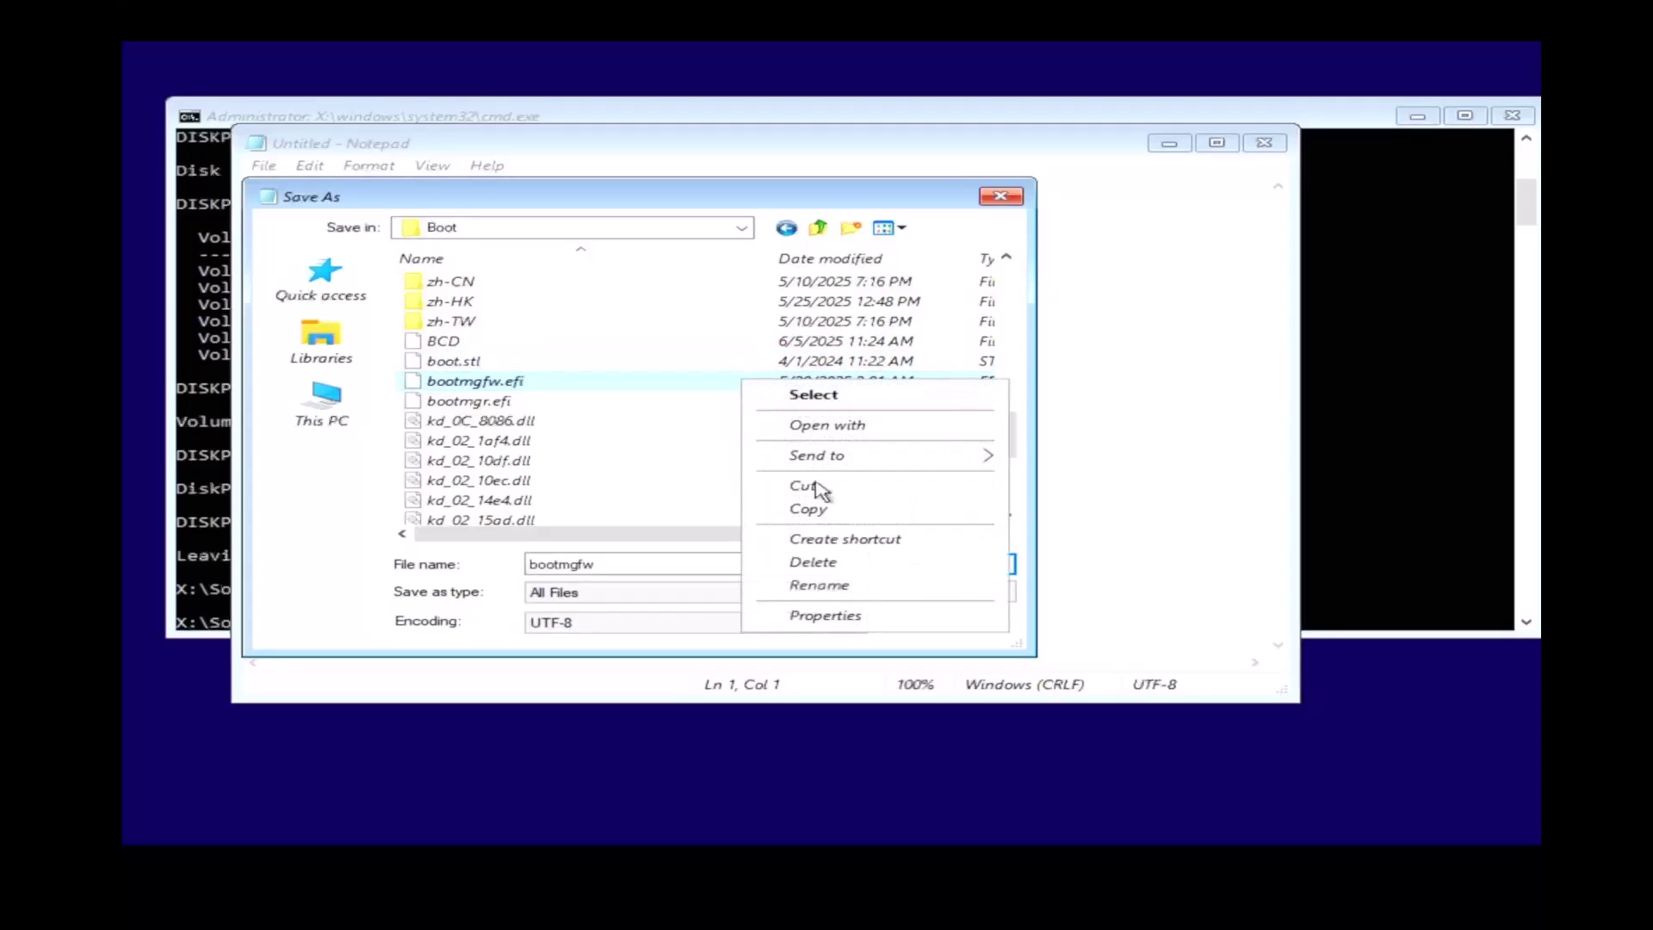
Choose Rename on bootmgfw.efi in the Boot folder so its name becomes editable
click(826, 585)
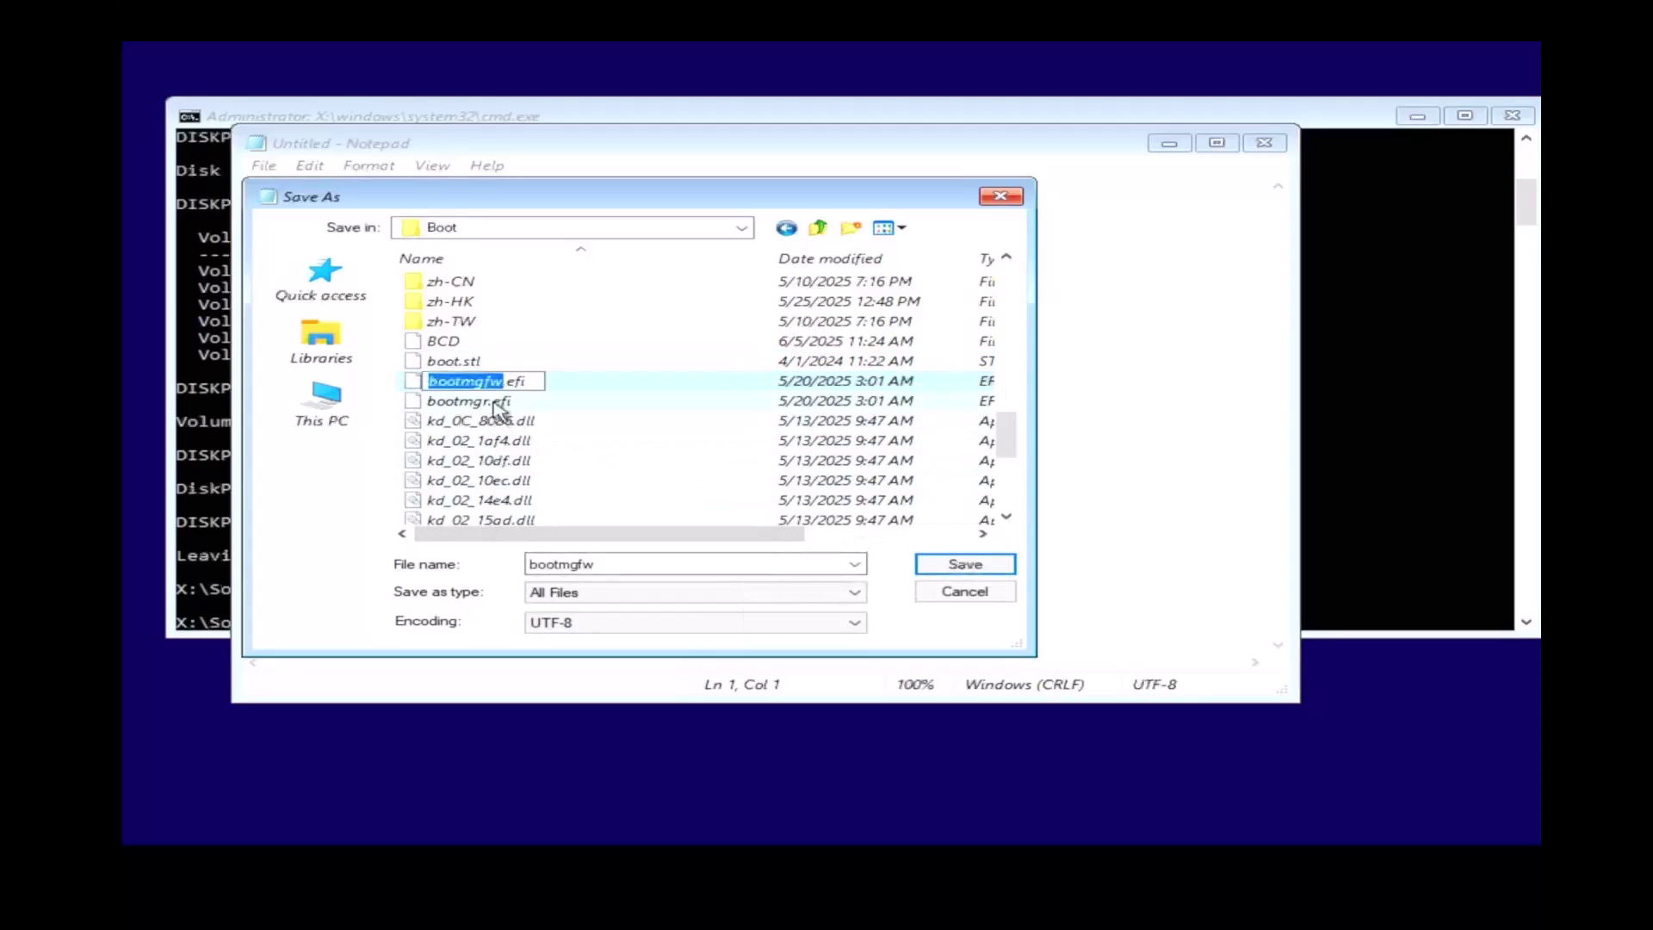
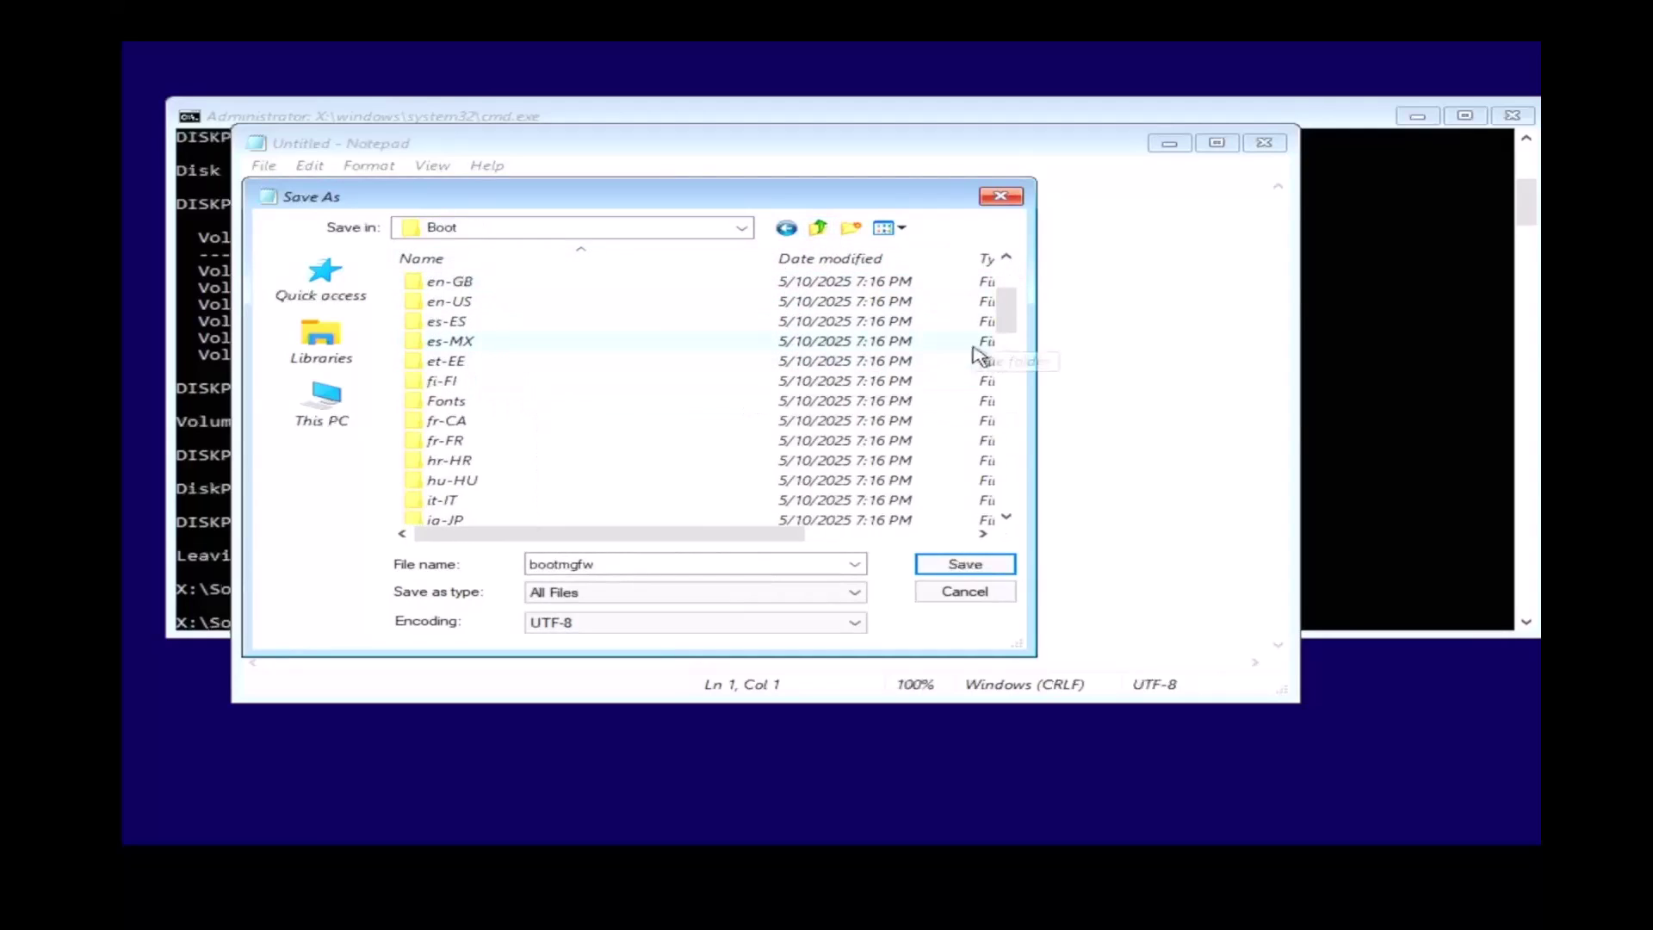
scroll(941, 442, down, 6)
Select bootmgfw.original.efi in L:\EFI\Microsoft\Boot to confirm the backup exists
scroll(590, 373, up, 3)
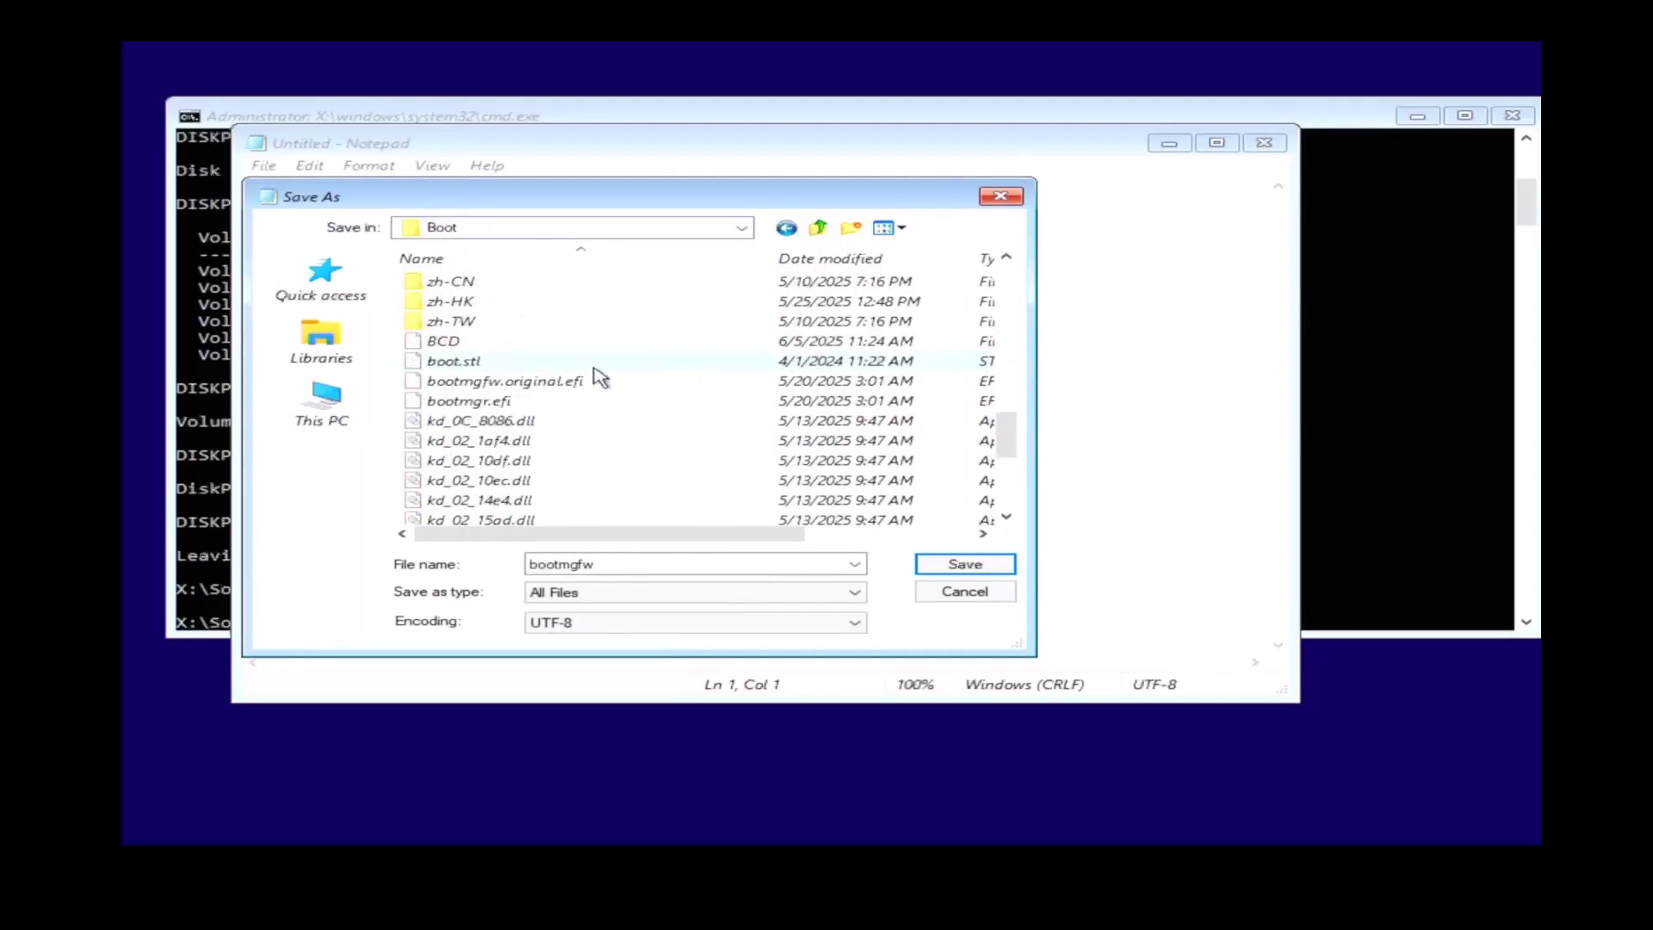
click(515, 445)
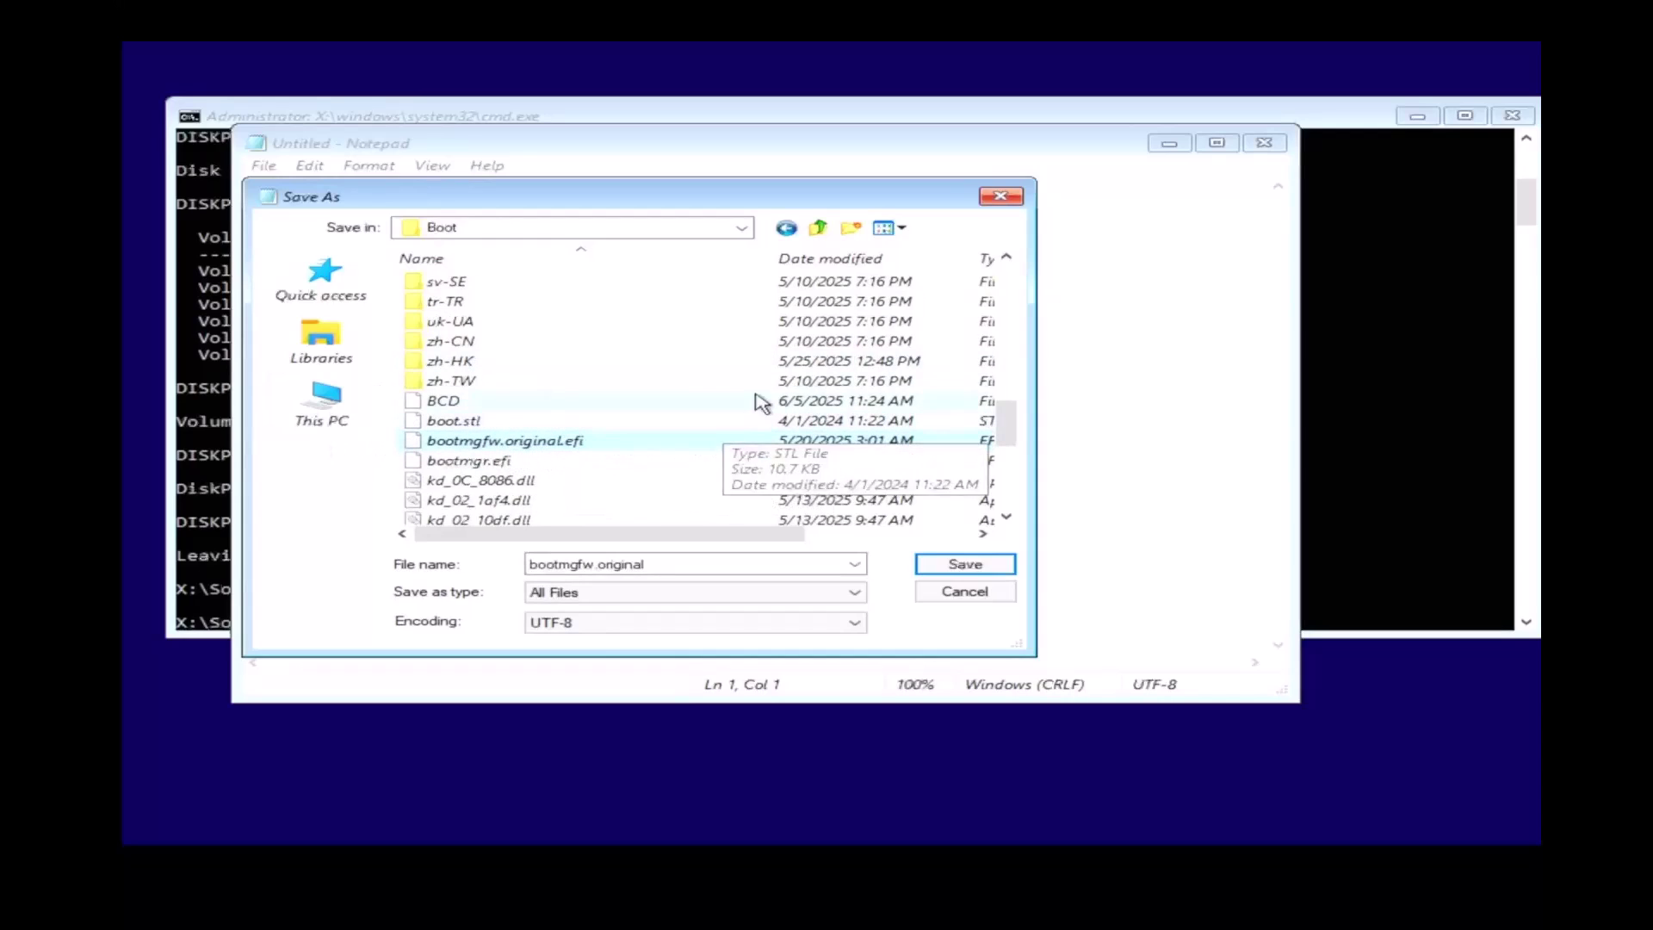
Go up from Boot to This PC and open UNTITLED (E:) > UefiSeven_1.30
click(817, 229)
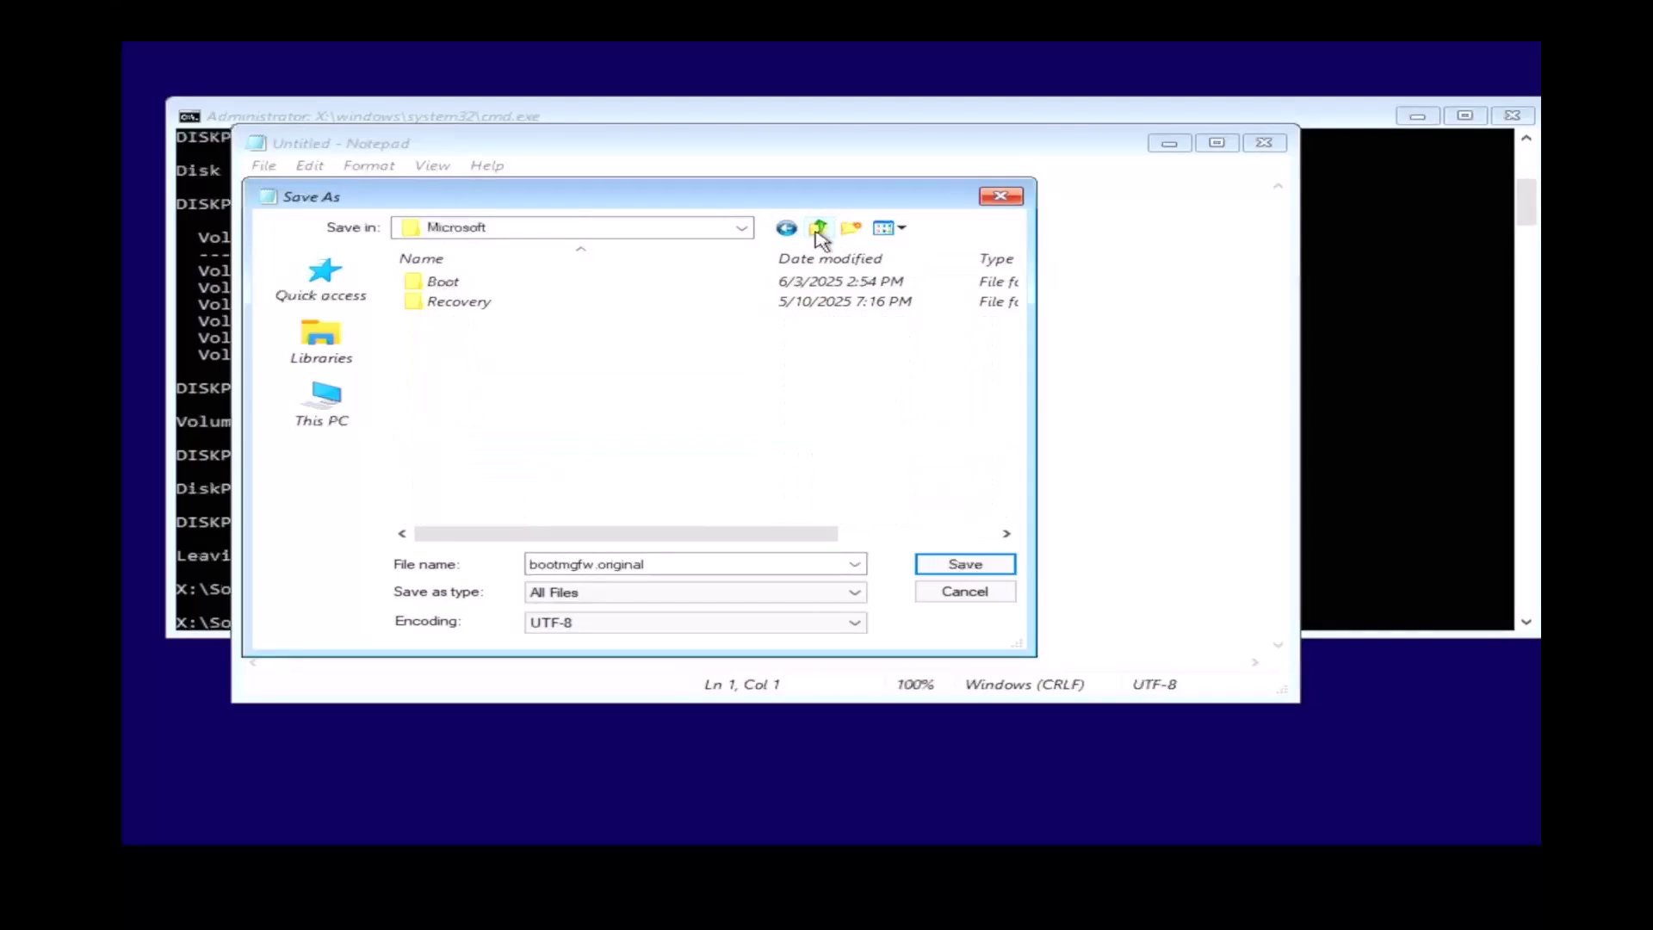
click(818, 231)
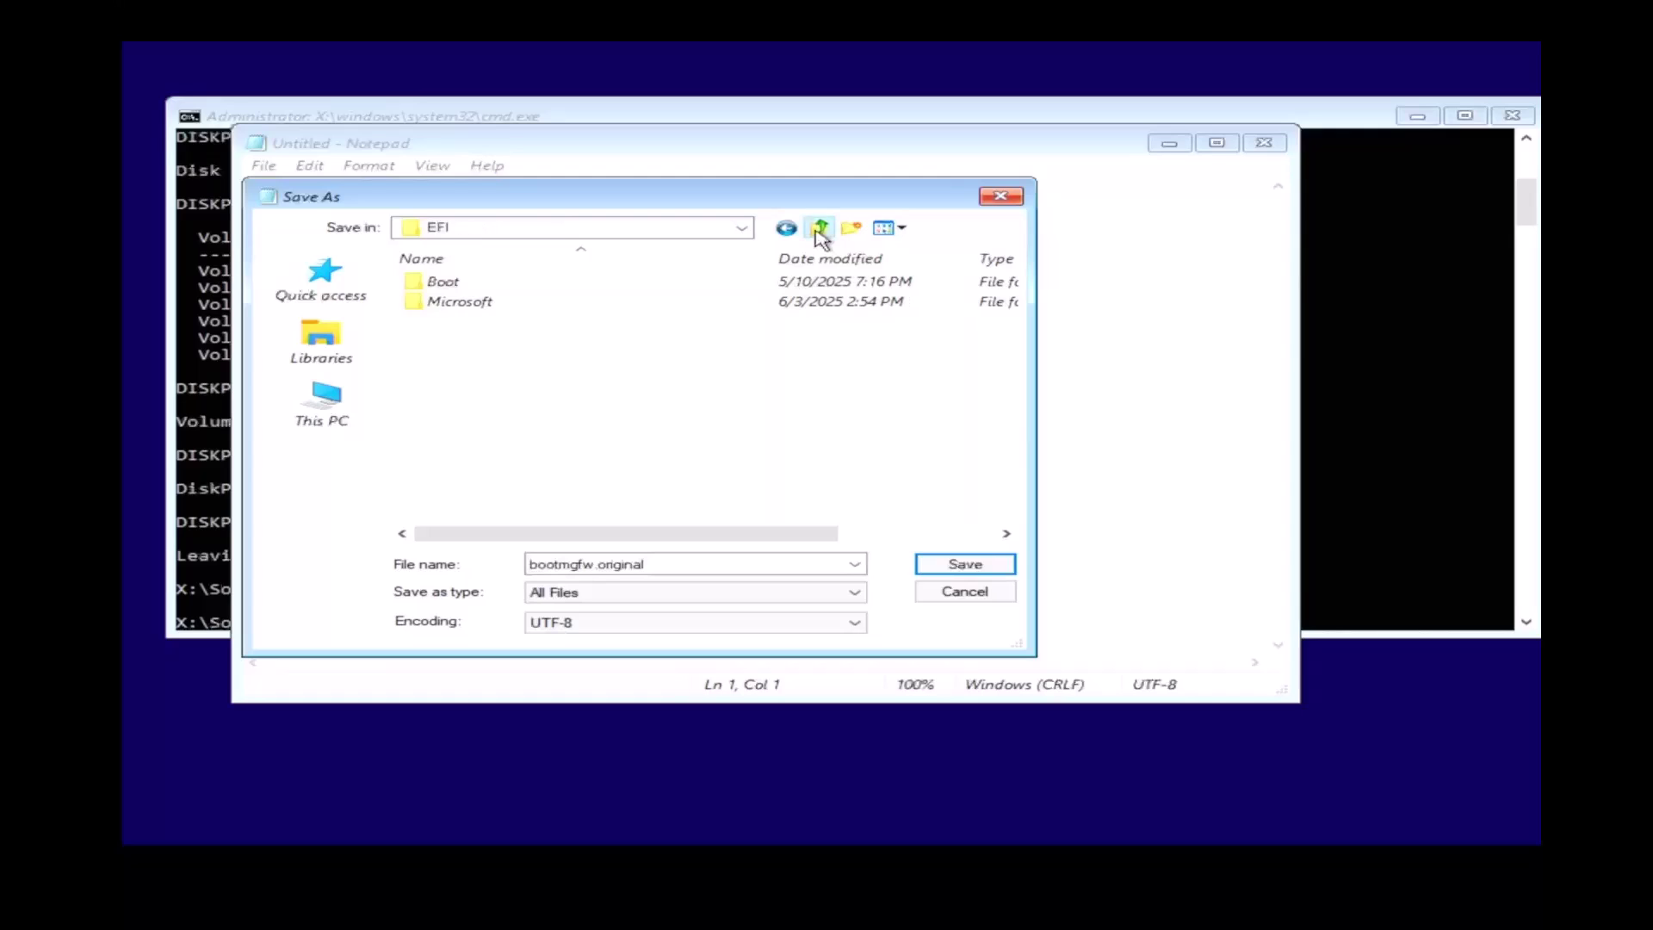
click(819, 229)
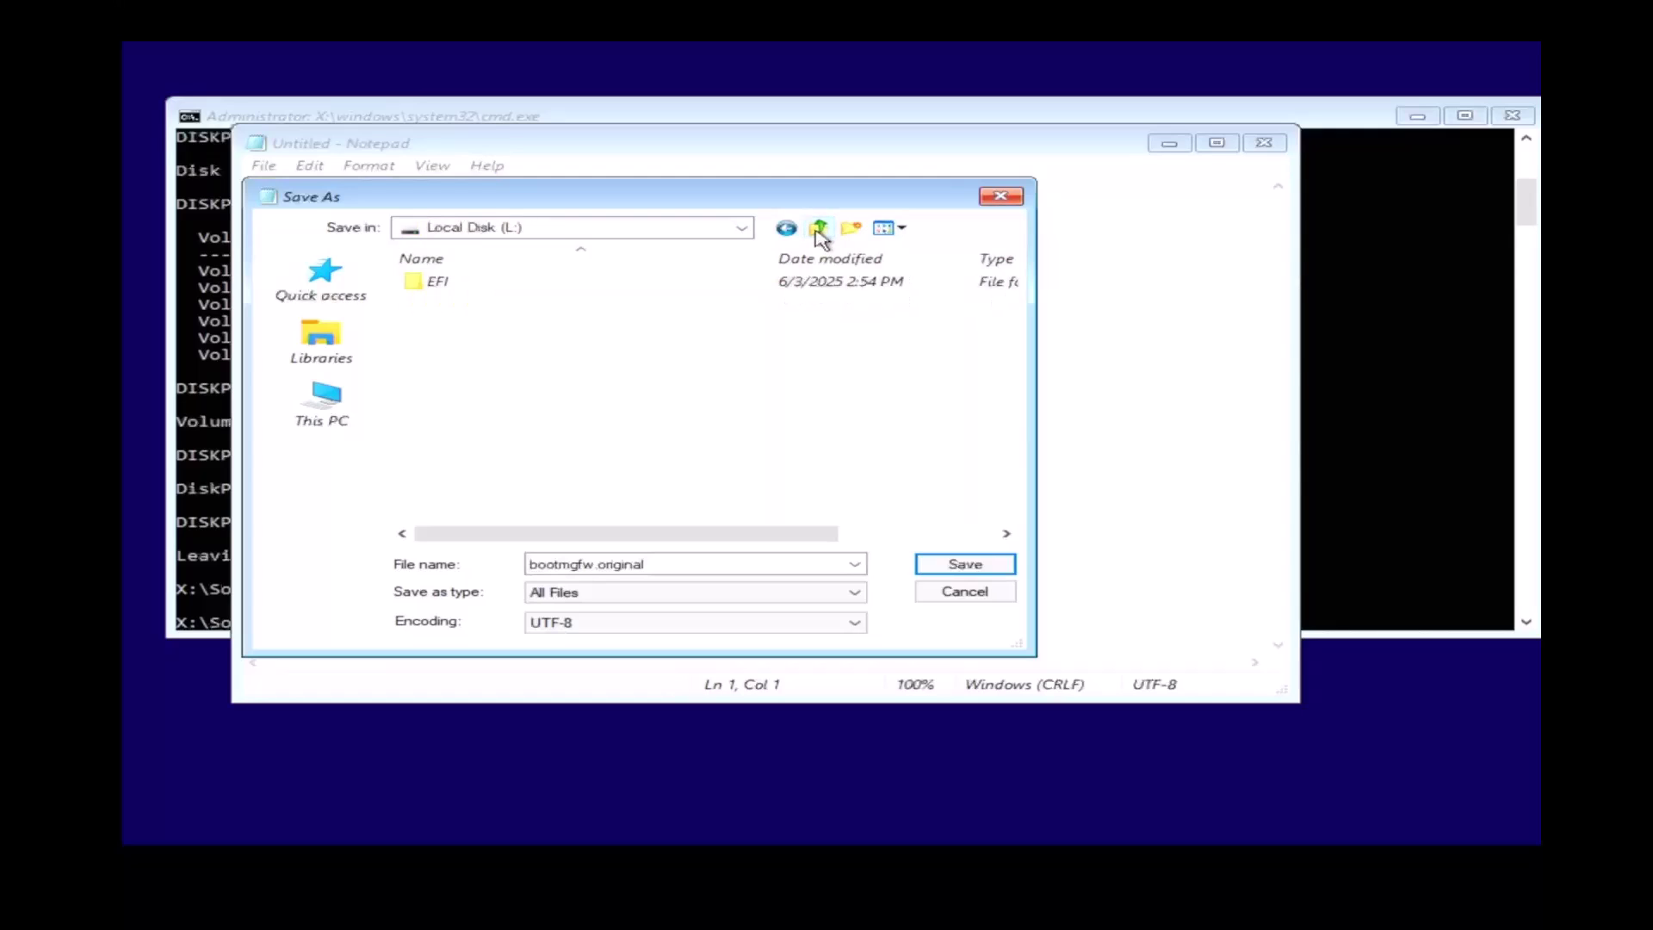
click(819, 229)
scroll(605, 369, down, 10)
scroll(609, 373, up, 5)
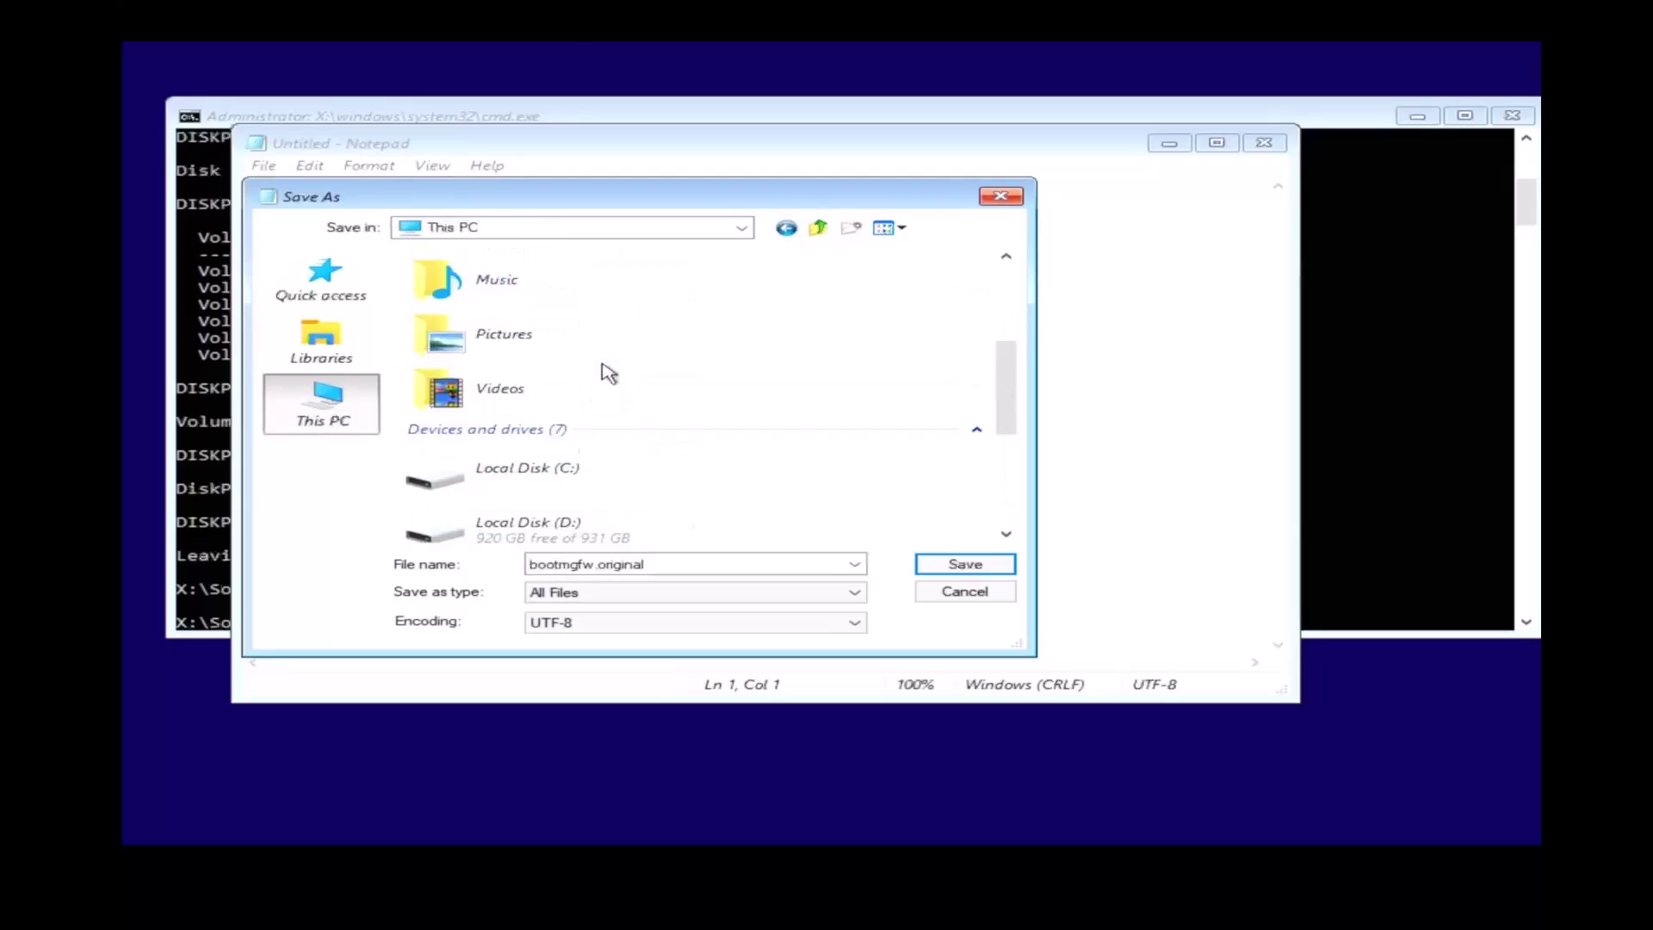
scroll(607, 379, down, 5)
scroll(608, 431, up, 3)
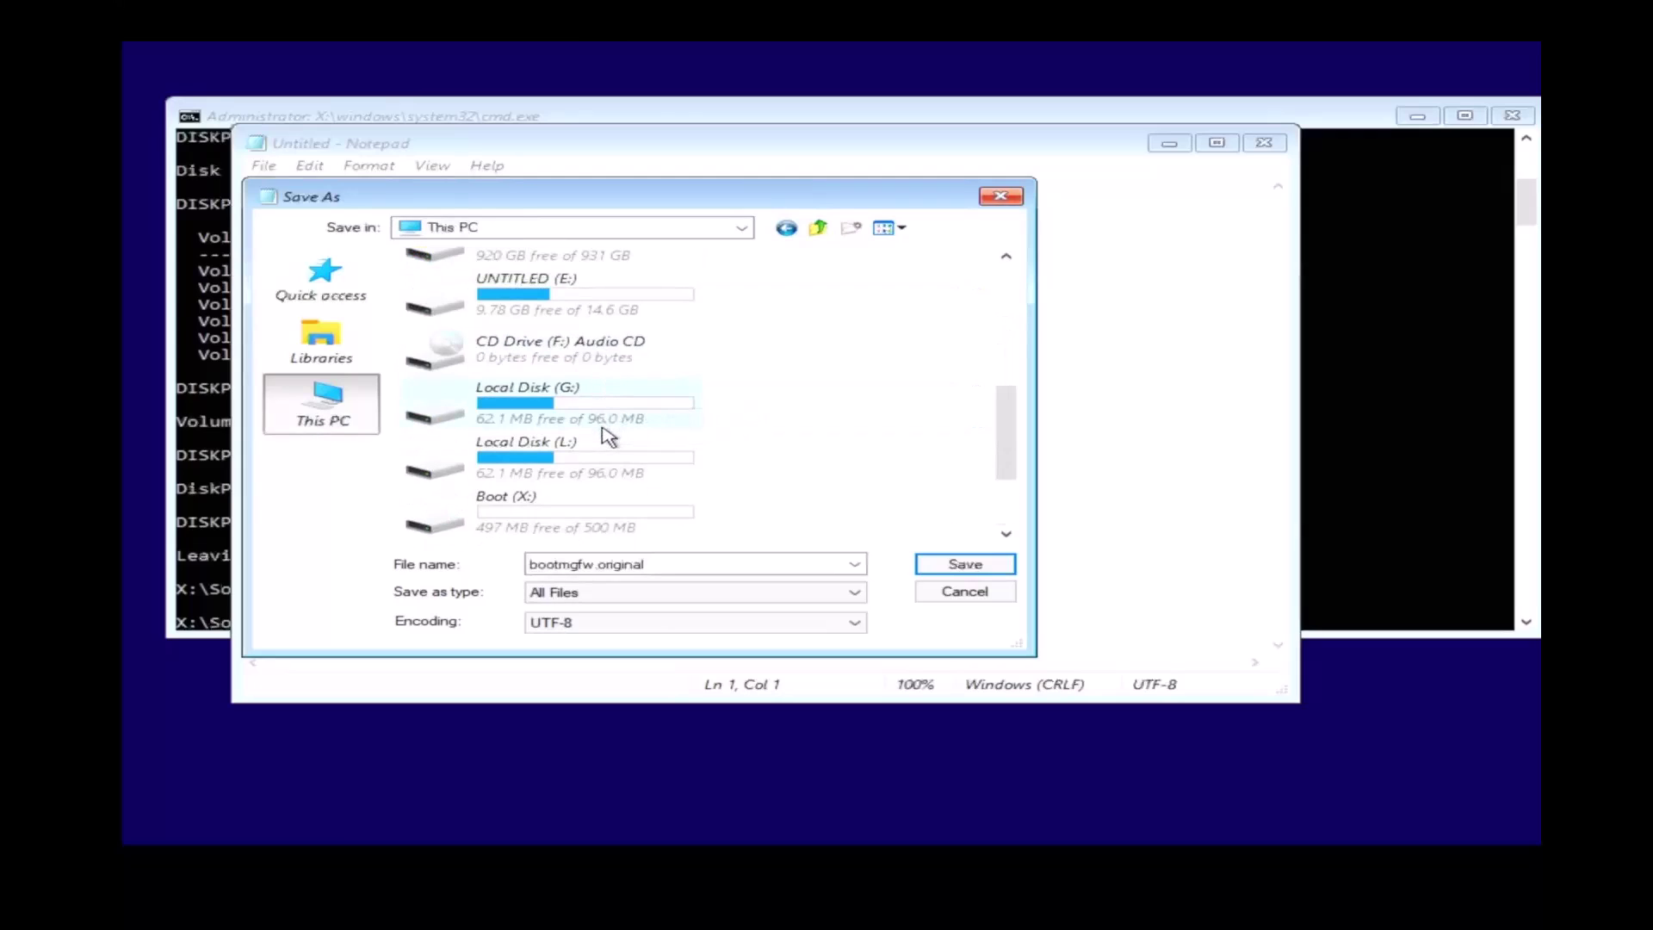
double_click(610, 435)
double_click(549, 362)
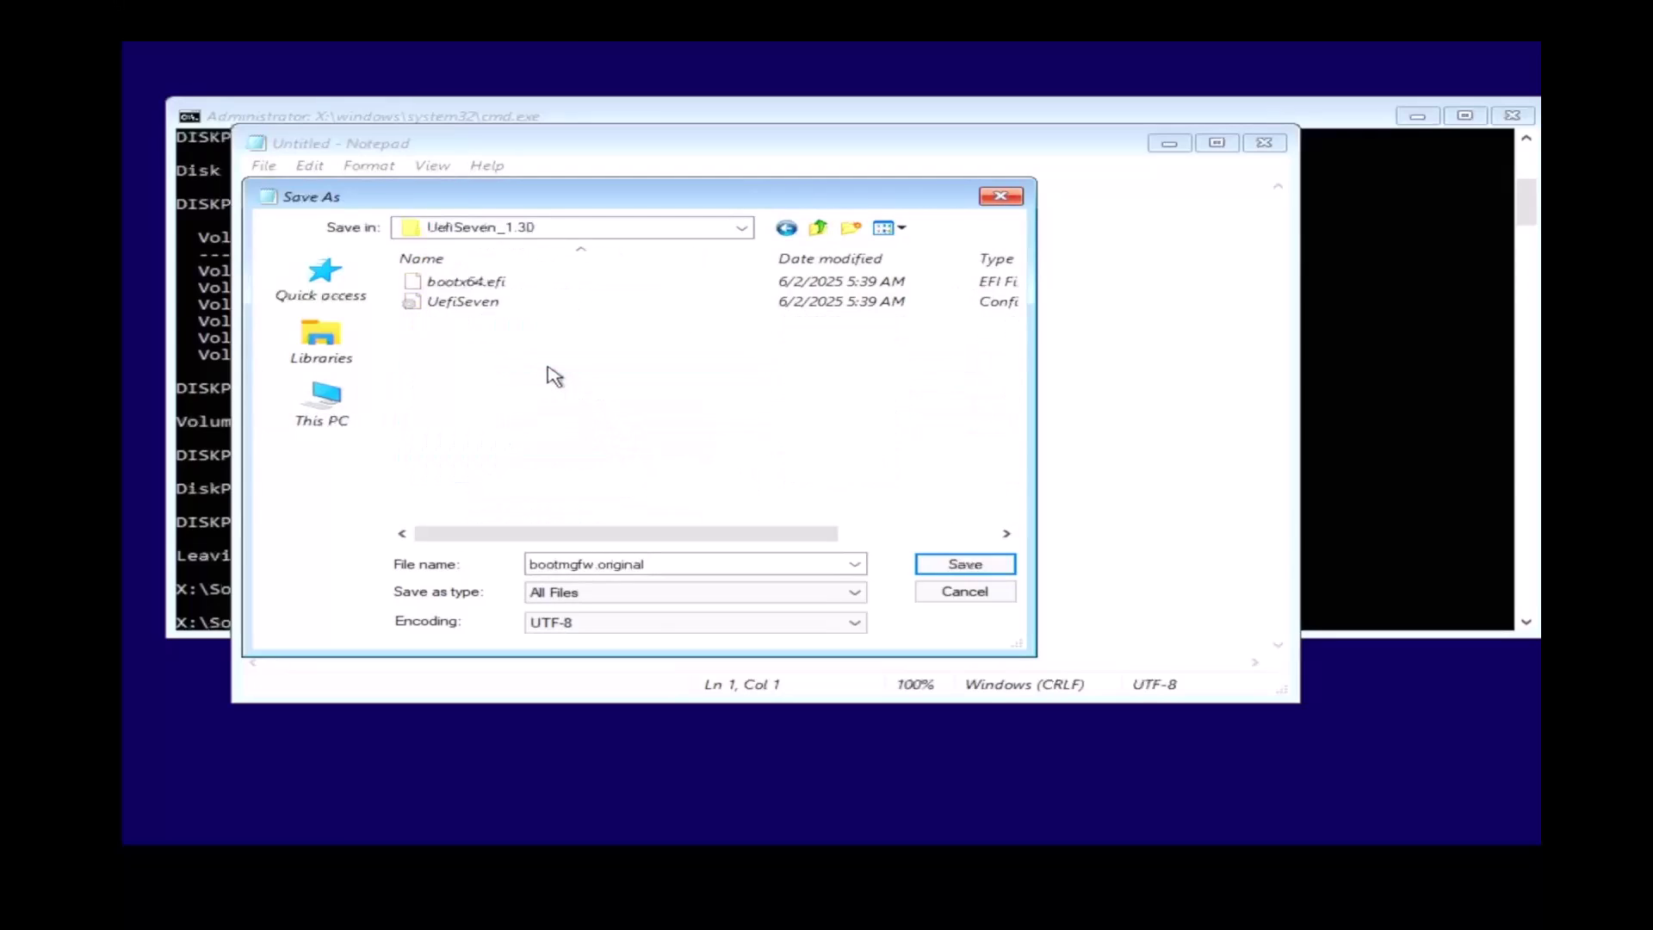
Copy the bootx64.efi file from the UefiSeven_1.30 folder
click(514, 286)
right_click(513, 285)
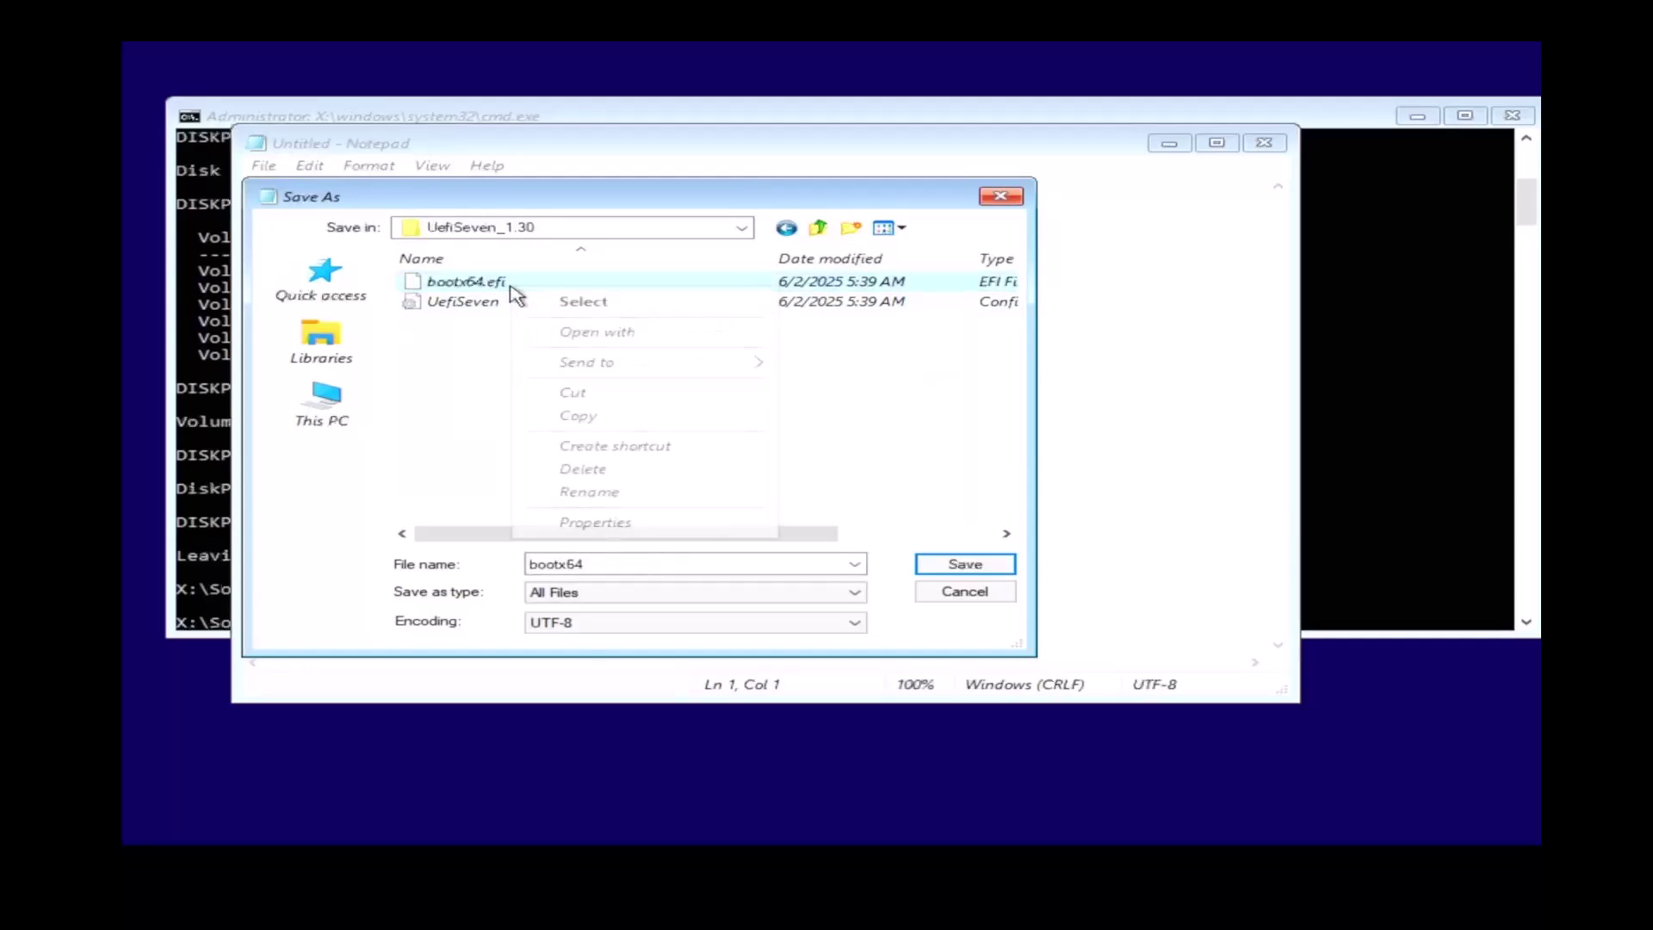
click(580, 416)
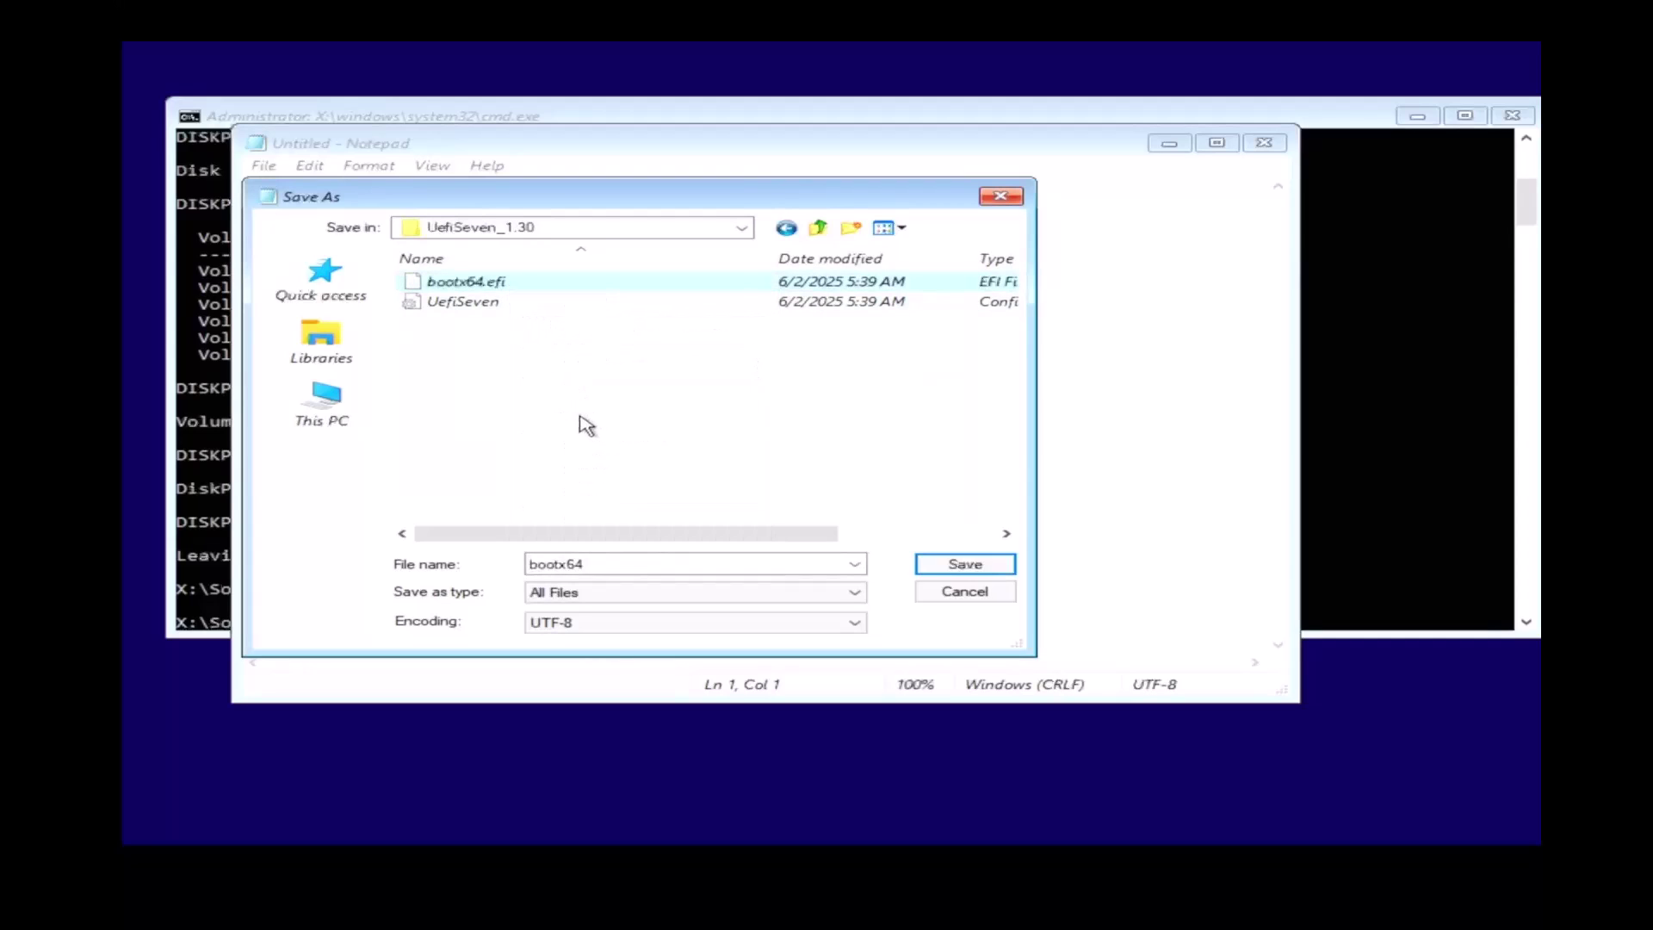
Navigate from the USB drive to Local Disk (L:) > EFI > Microsoft > Boot
click(818, 228)
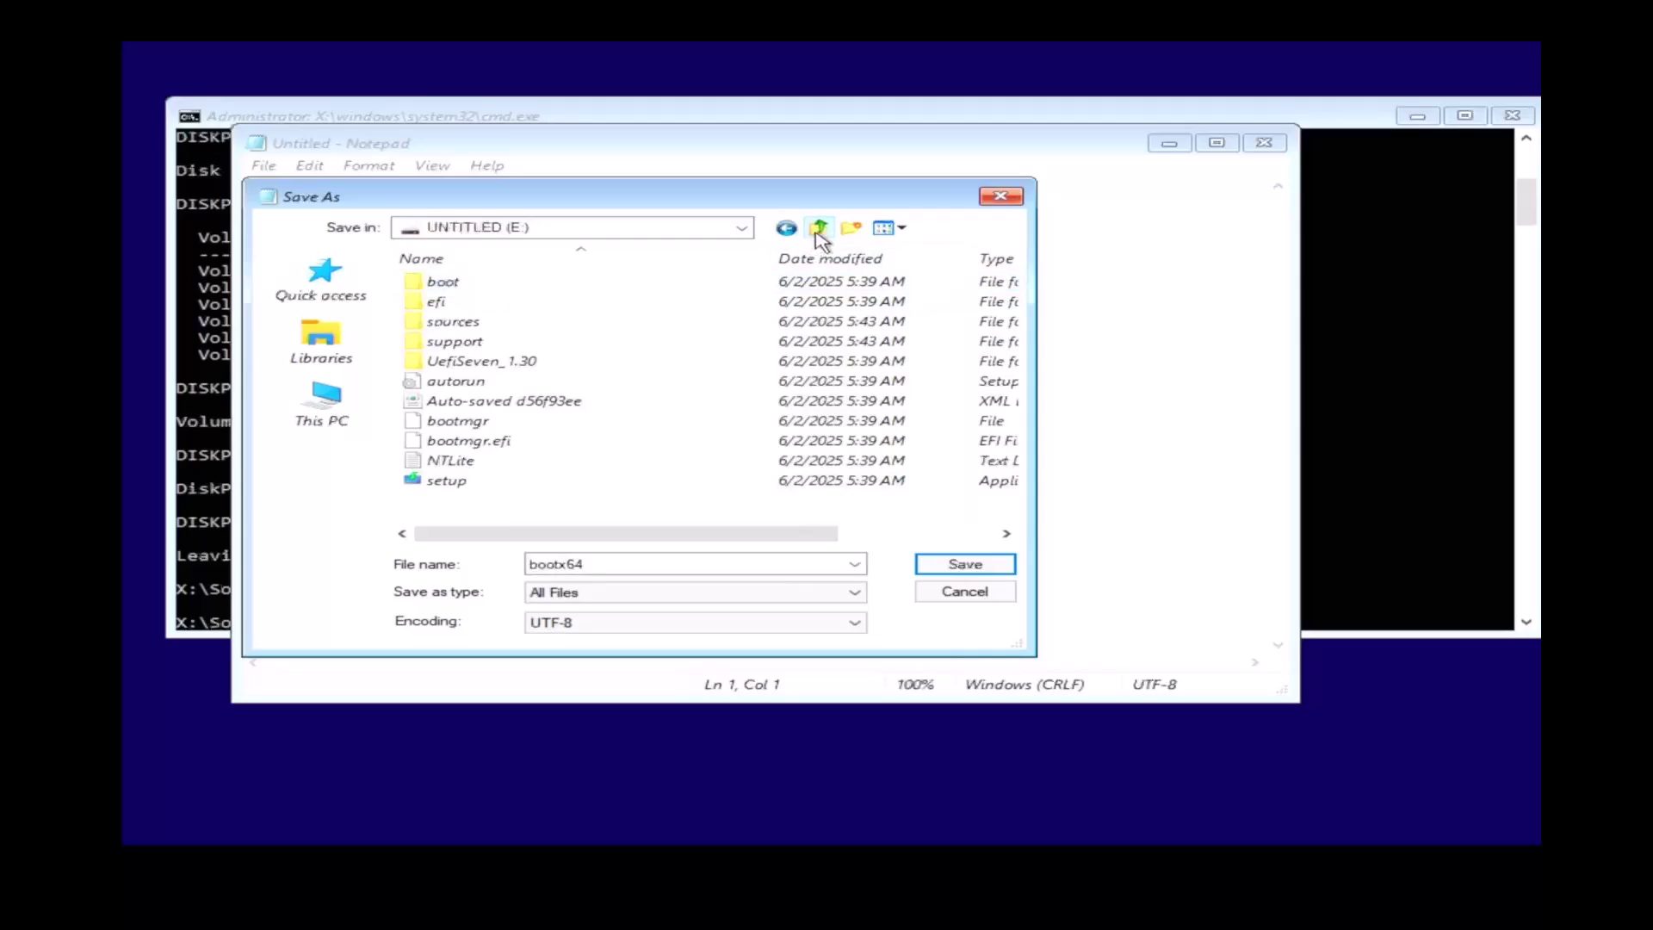
click(818, 228)
scroll(616, 353, down, 10)
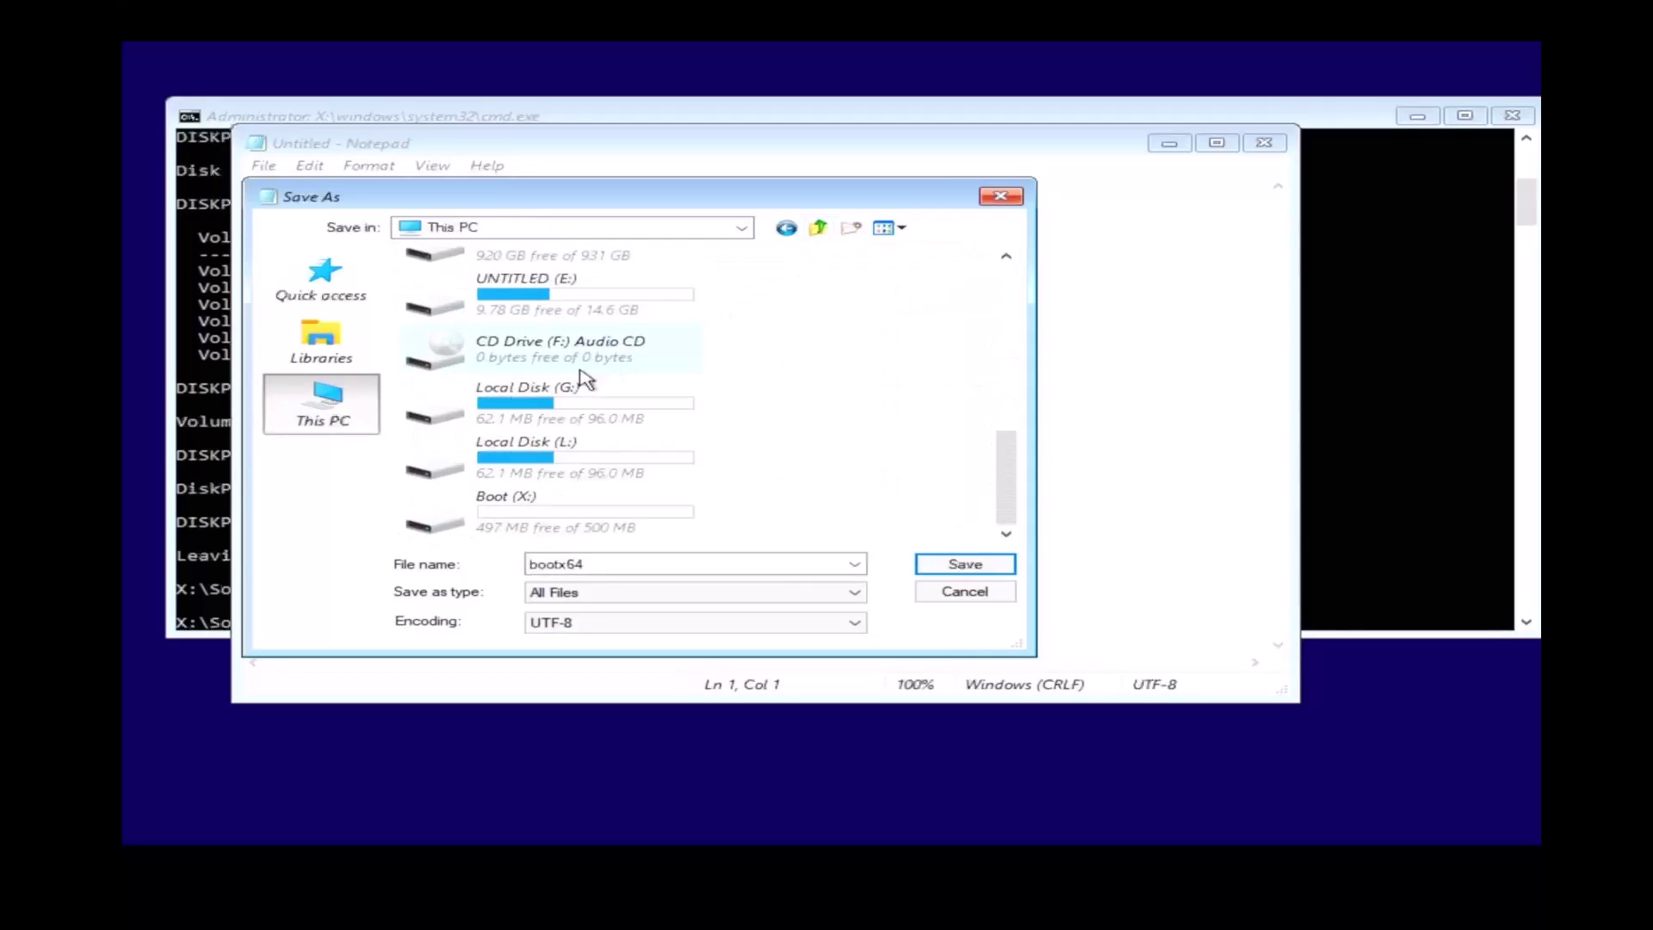
double_click(559, 443)
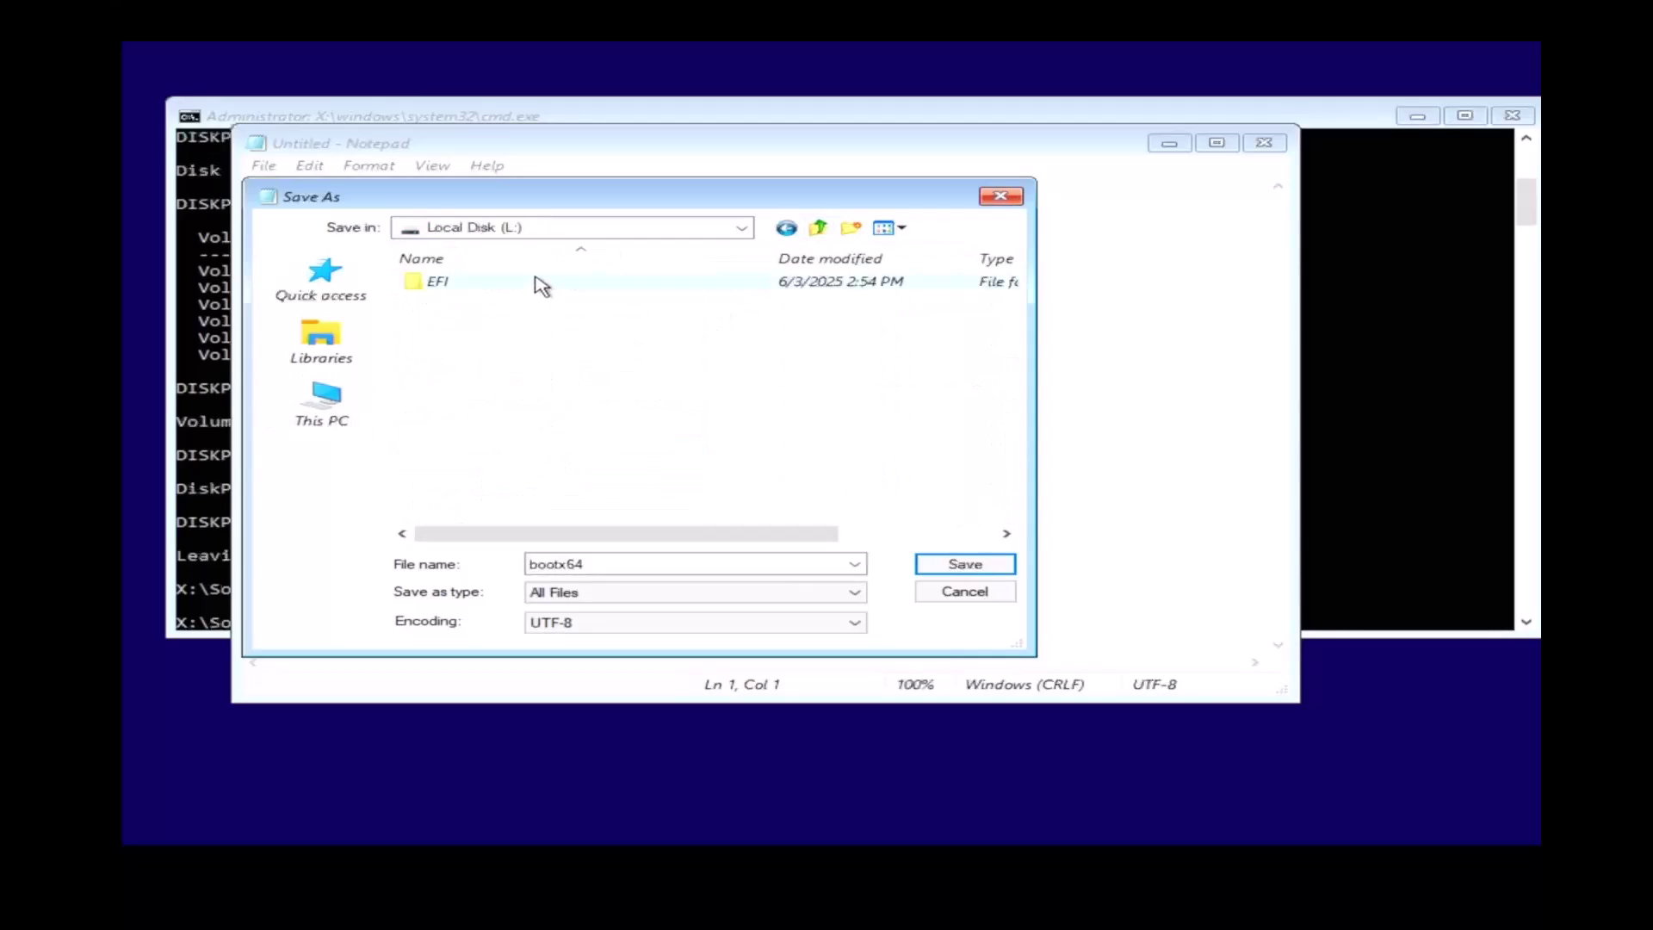
double_click(534, 283)
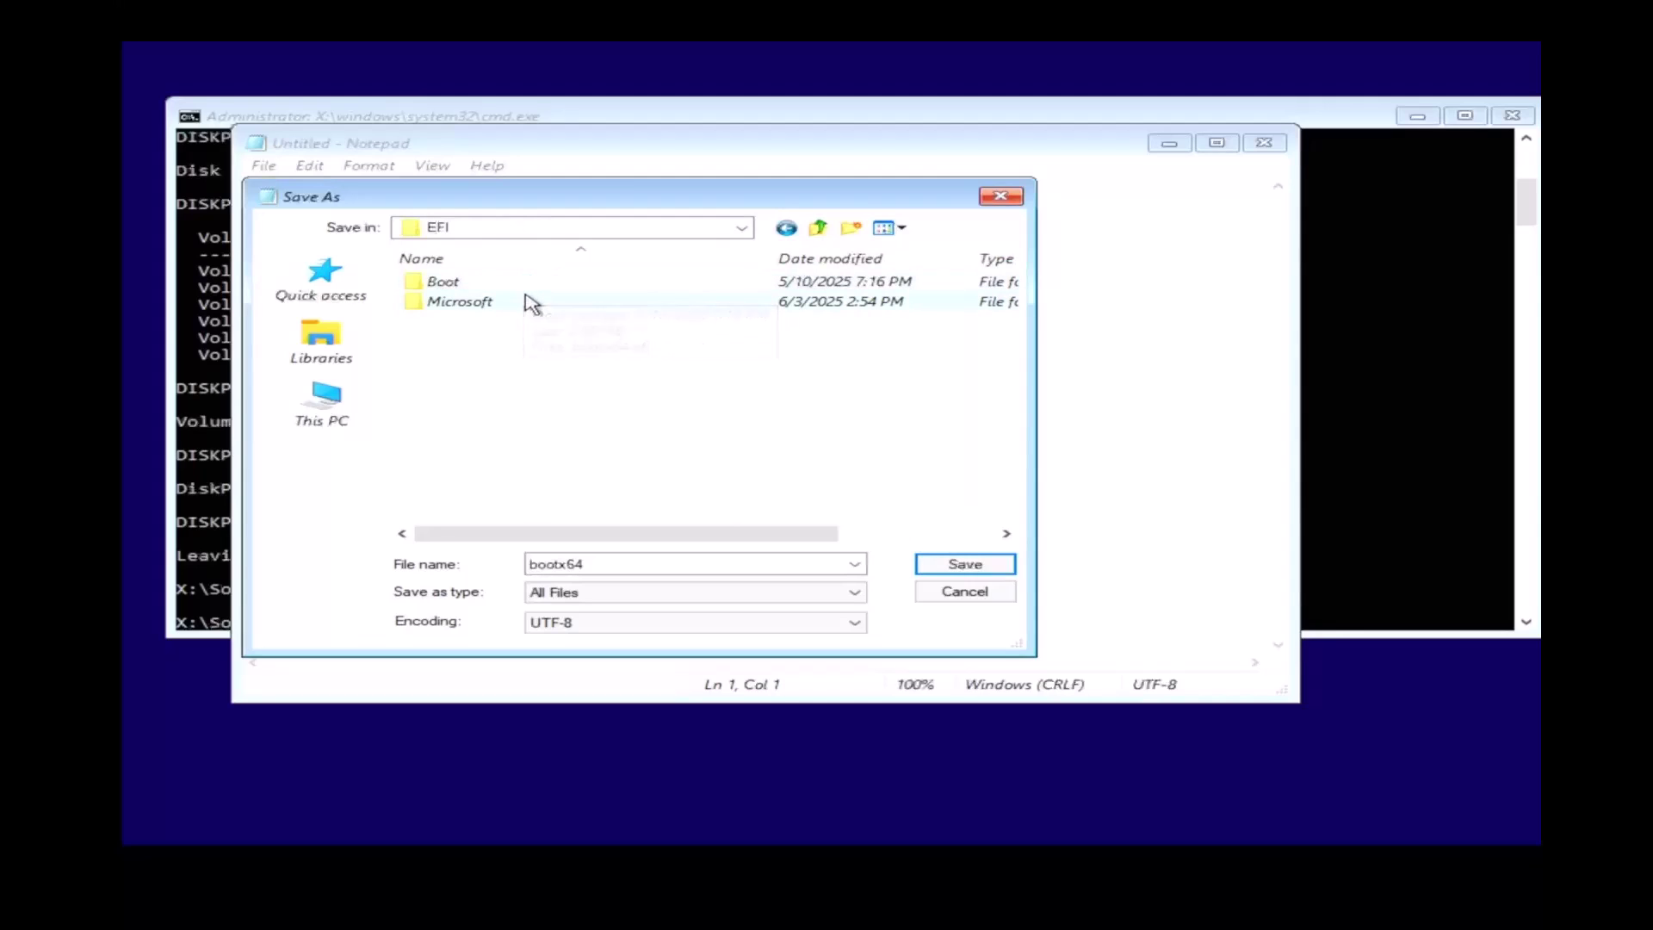
double_click(530, 299)
double_click(528, 284)
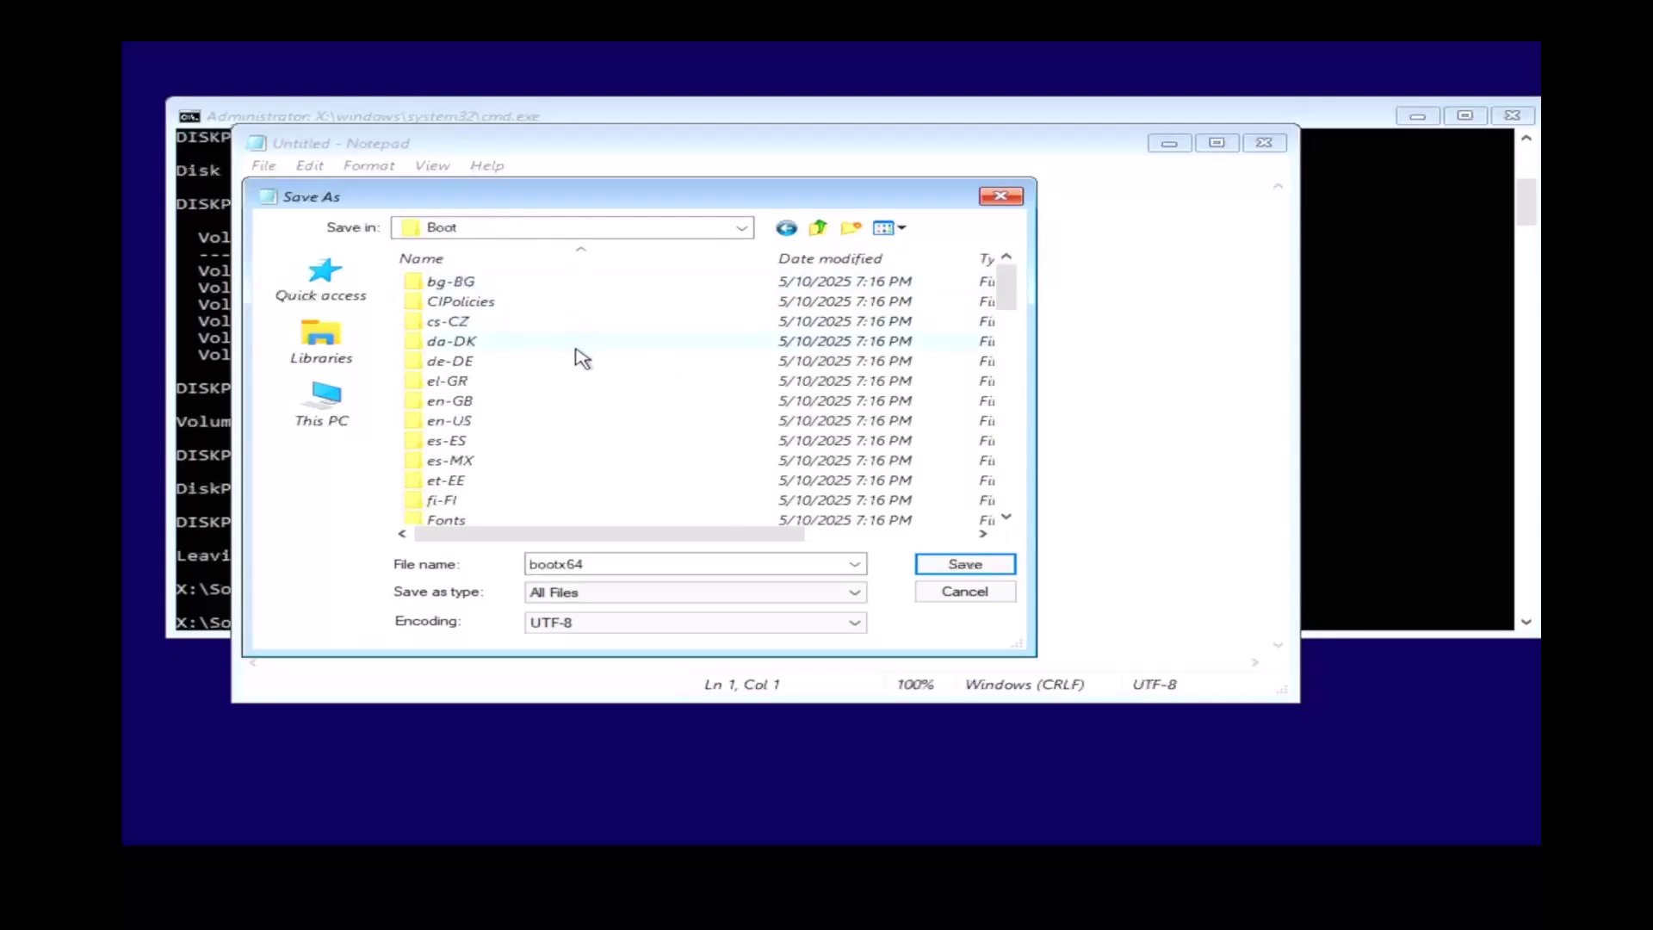
Refresh the Boot folder to show the pasted bootx64.efi (94.6 KB) beside bootmgfw.original.efi
scroll(588, 365, down, 5)
scroll(594, 370, down, 10)
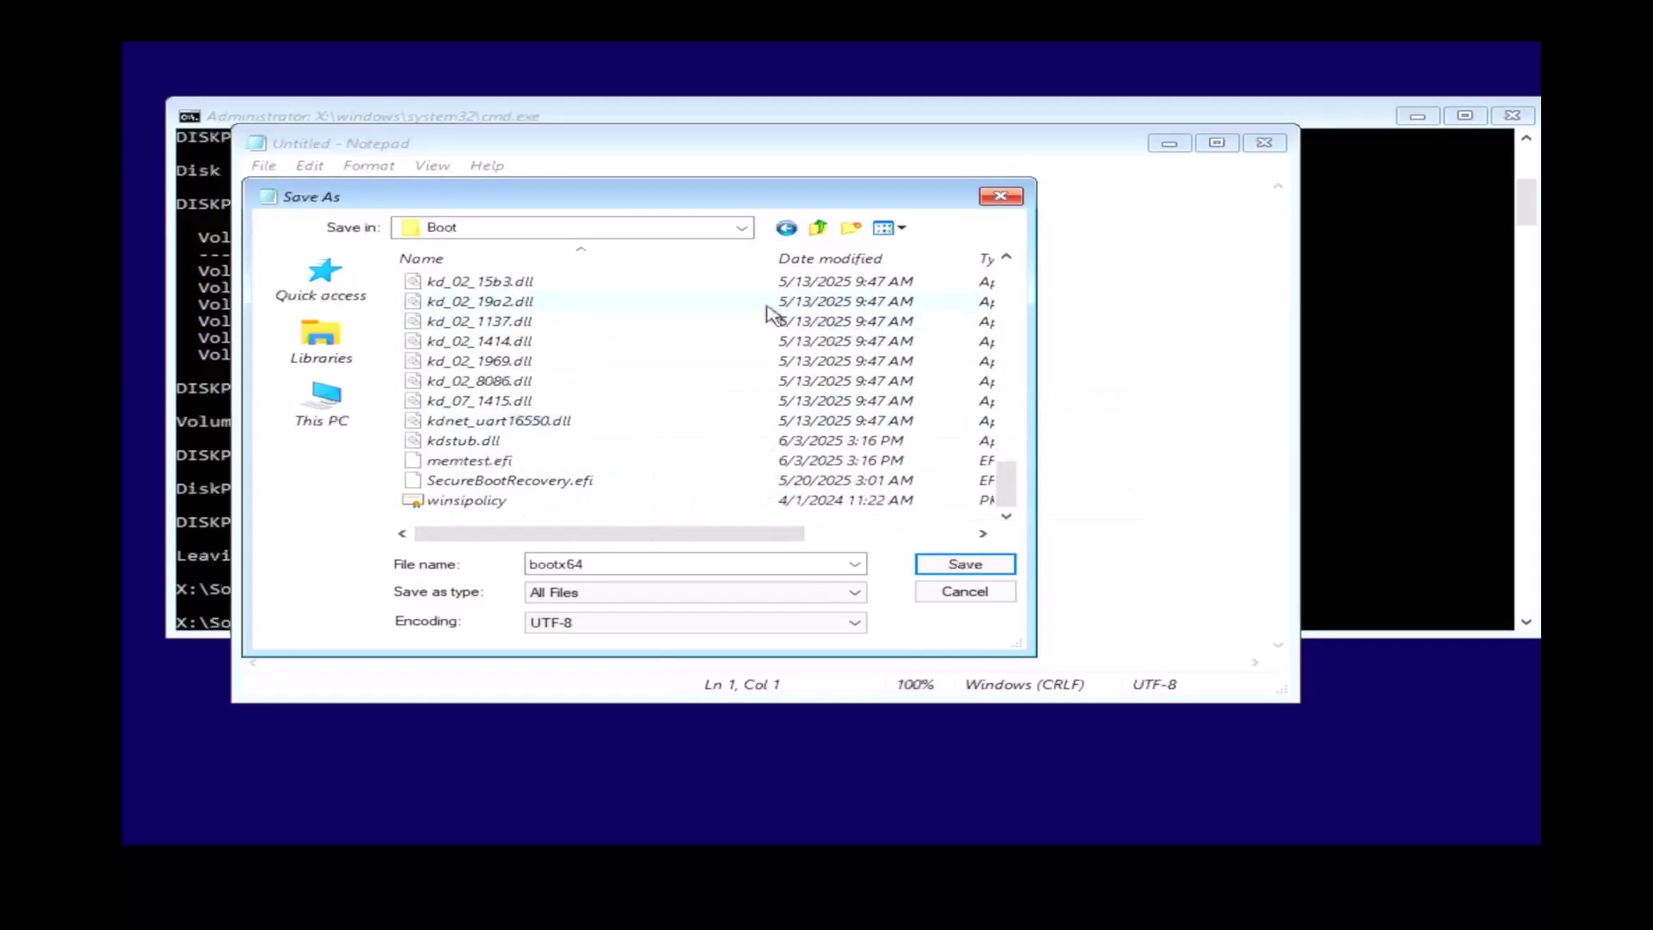
scroll(810, 302, up, 5)
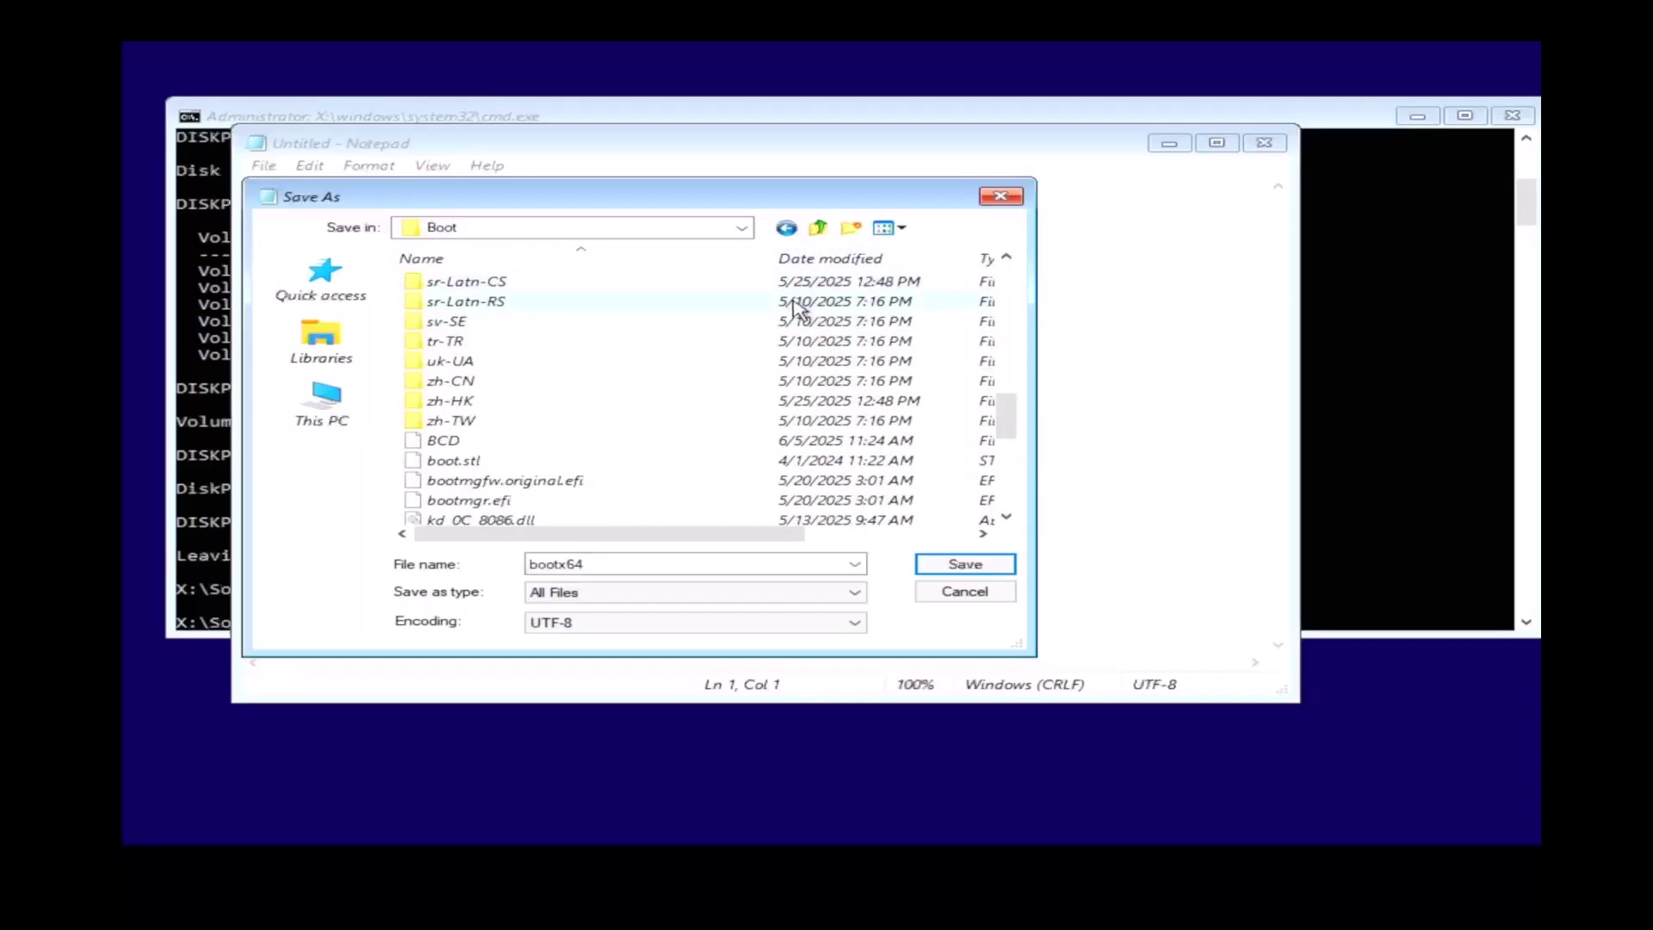
click(825, 231)
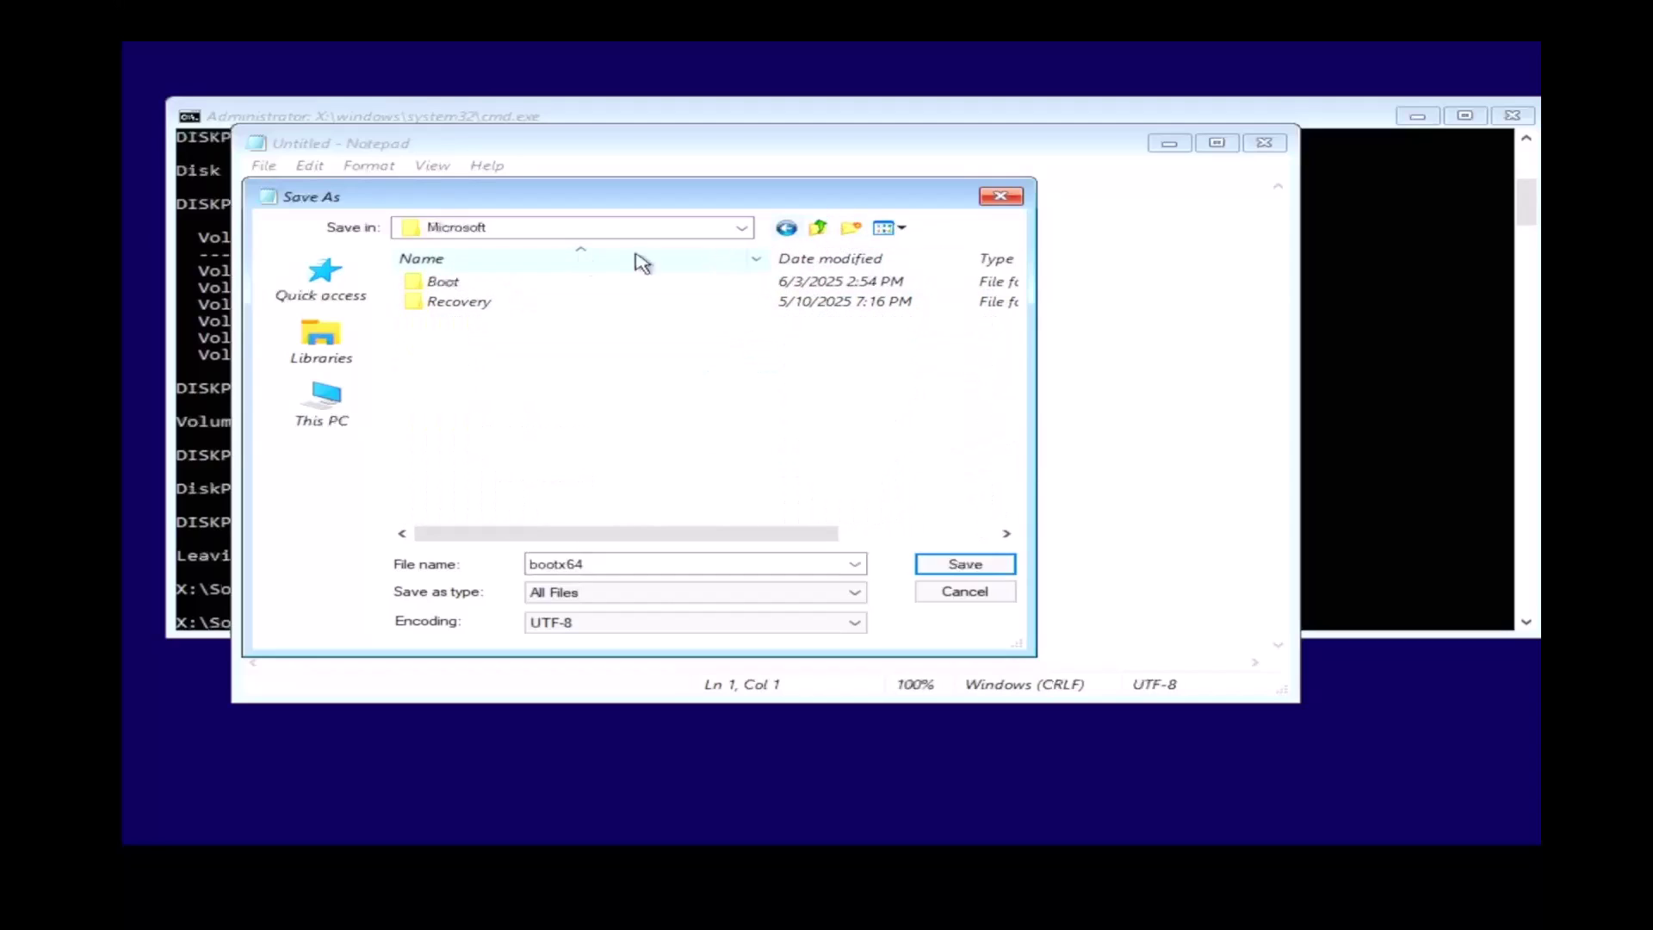
double_click(521, 287)
scroll(575, 391, down, 12)
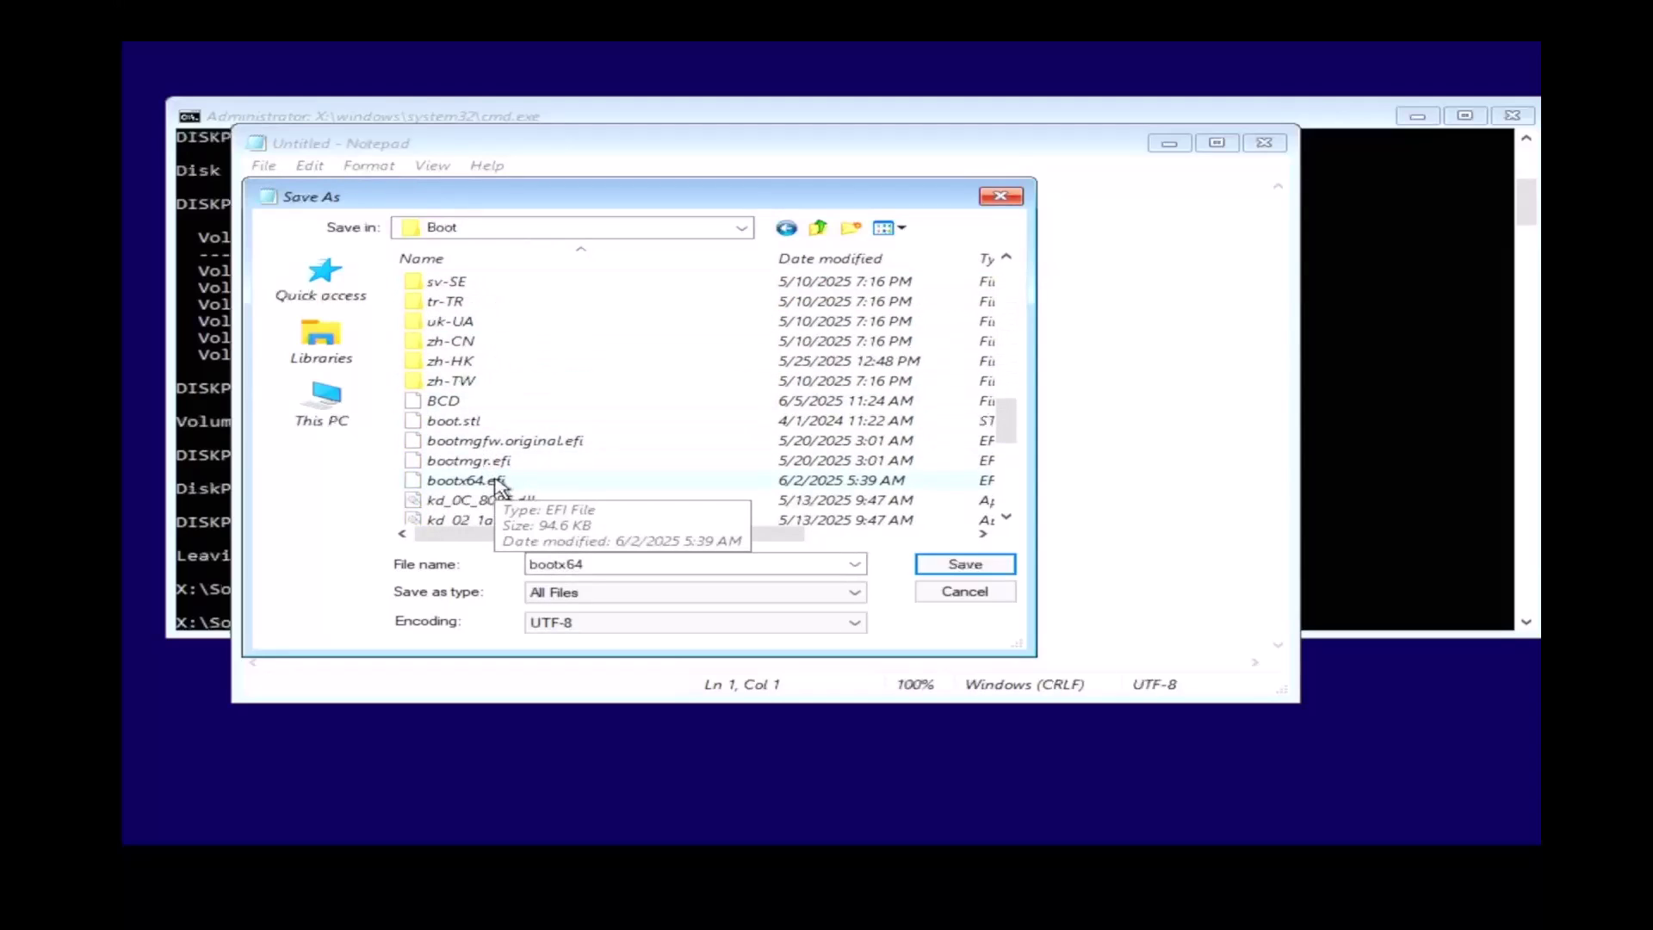
right_click(499, 487)
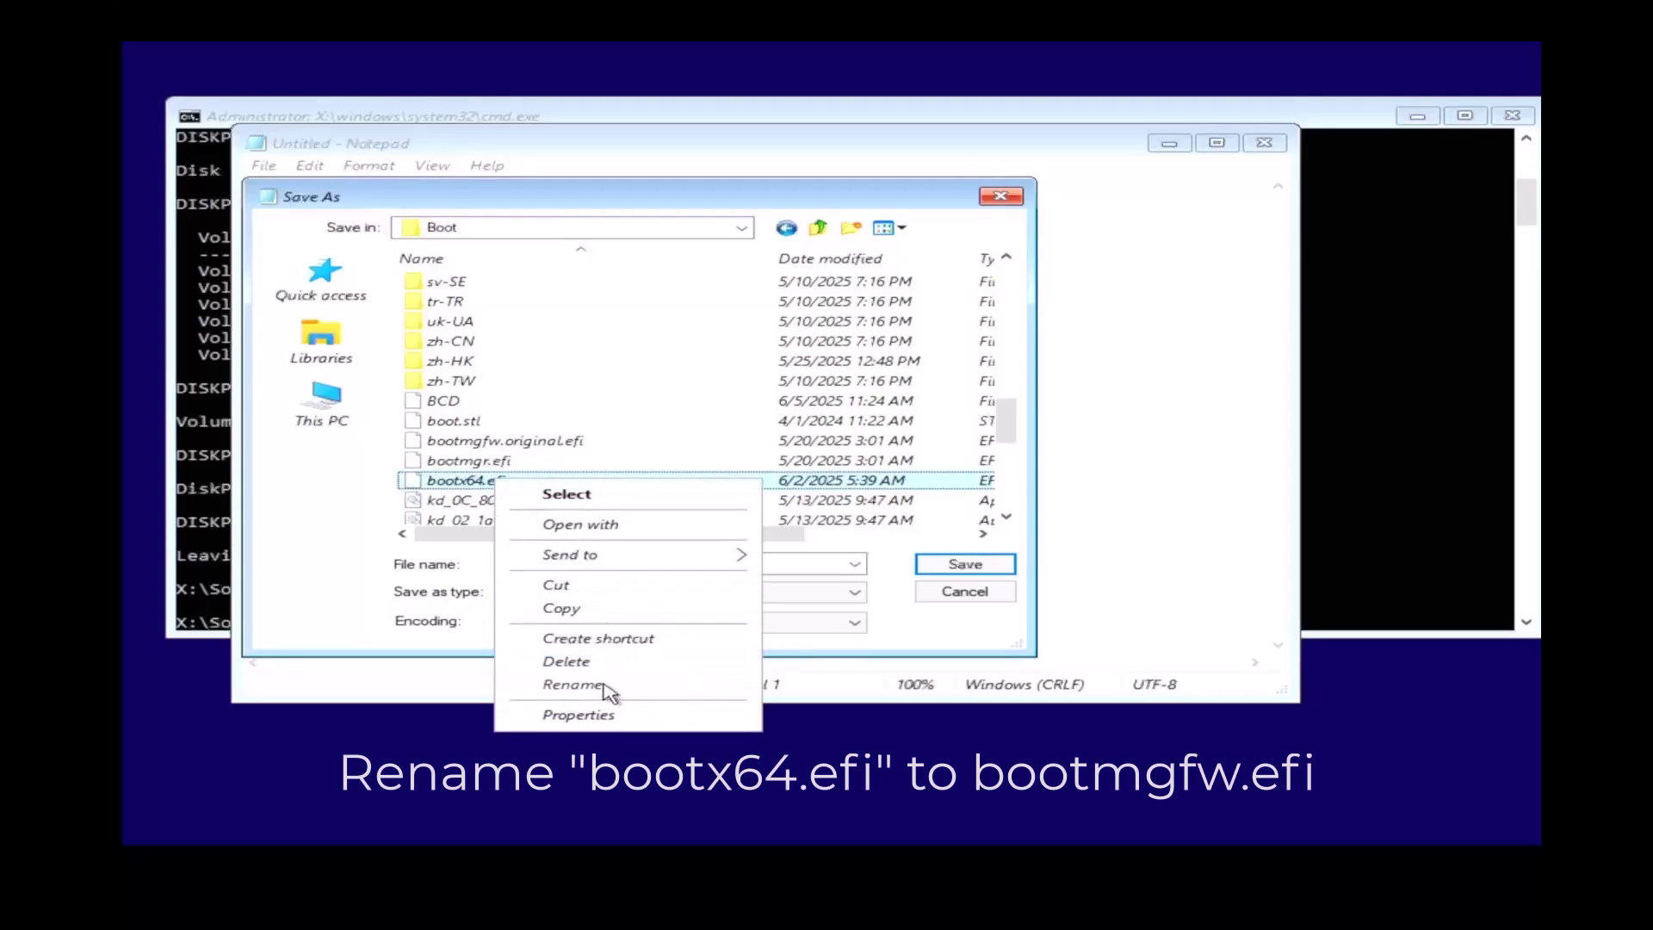
click(606, 686)
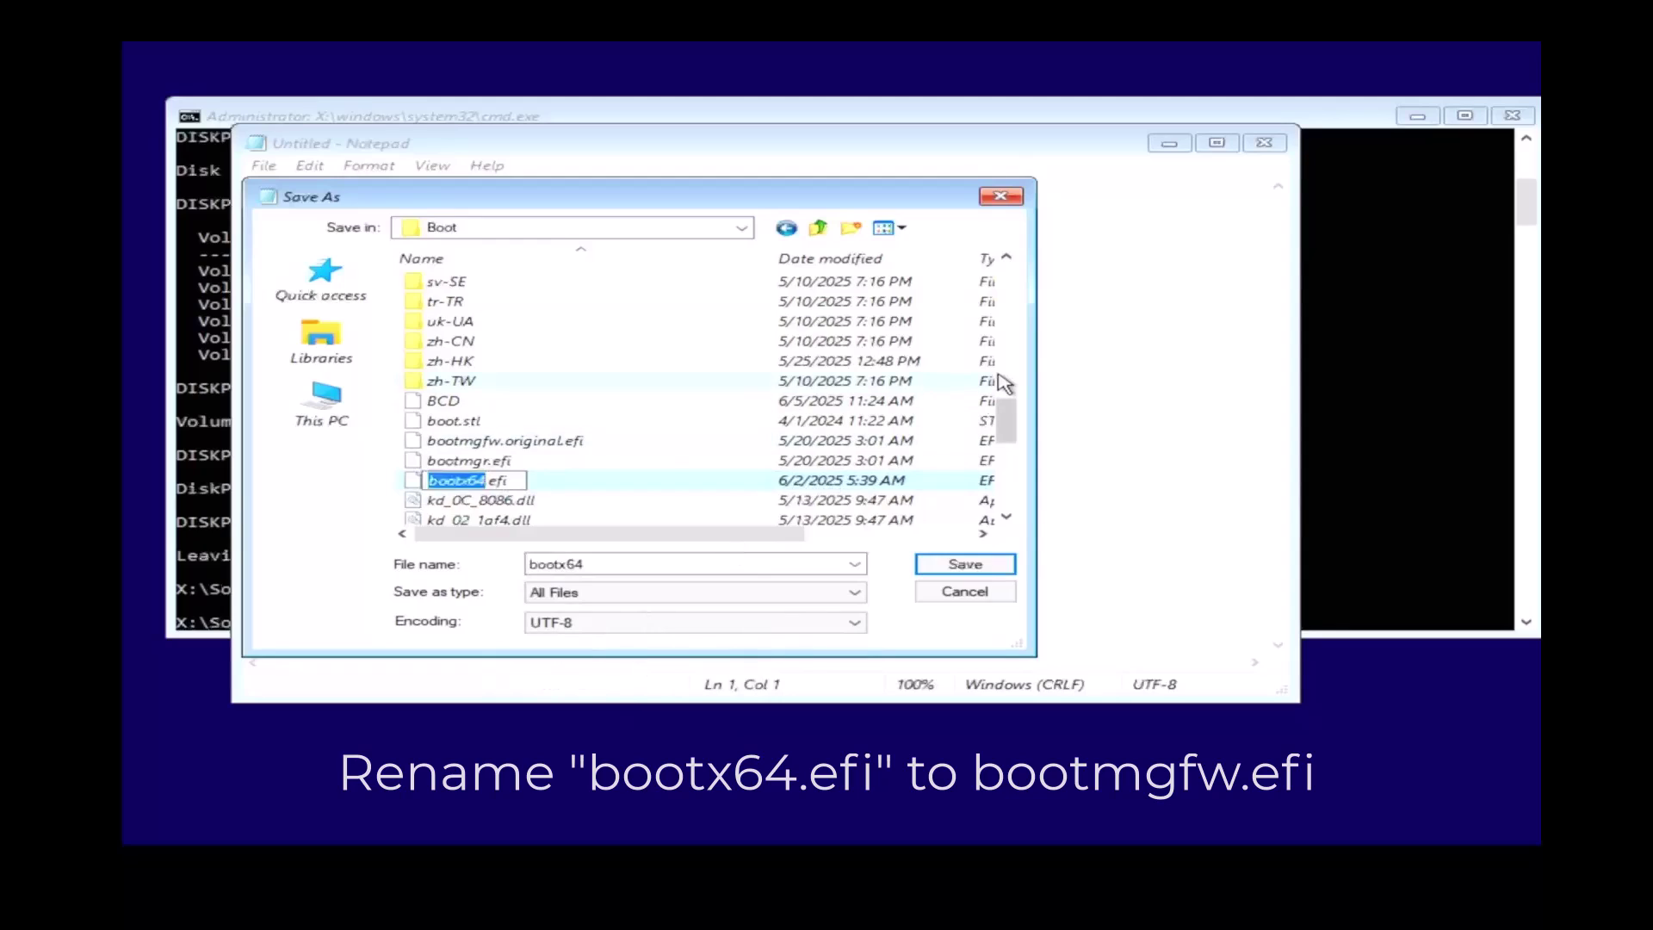
text(boot)
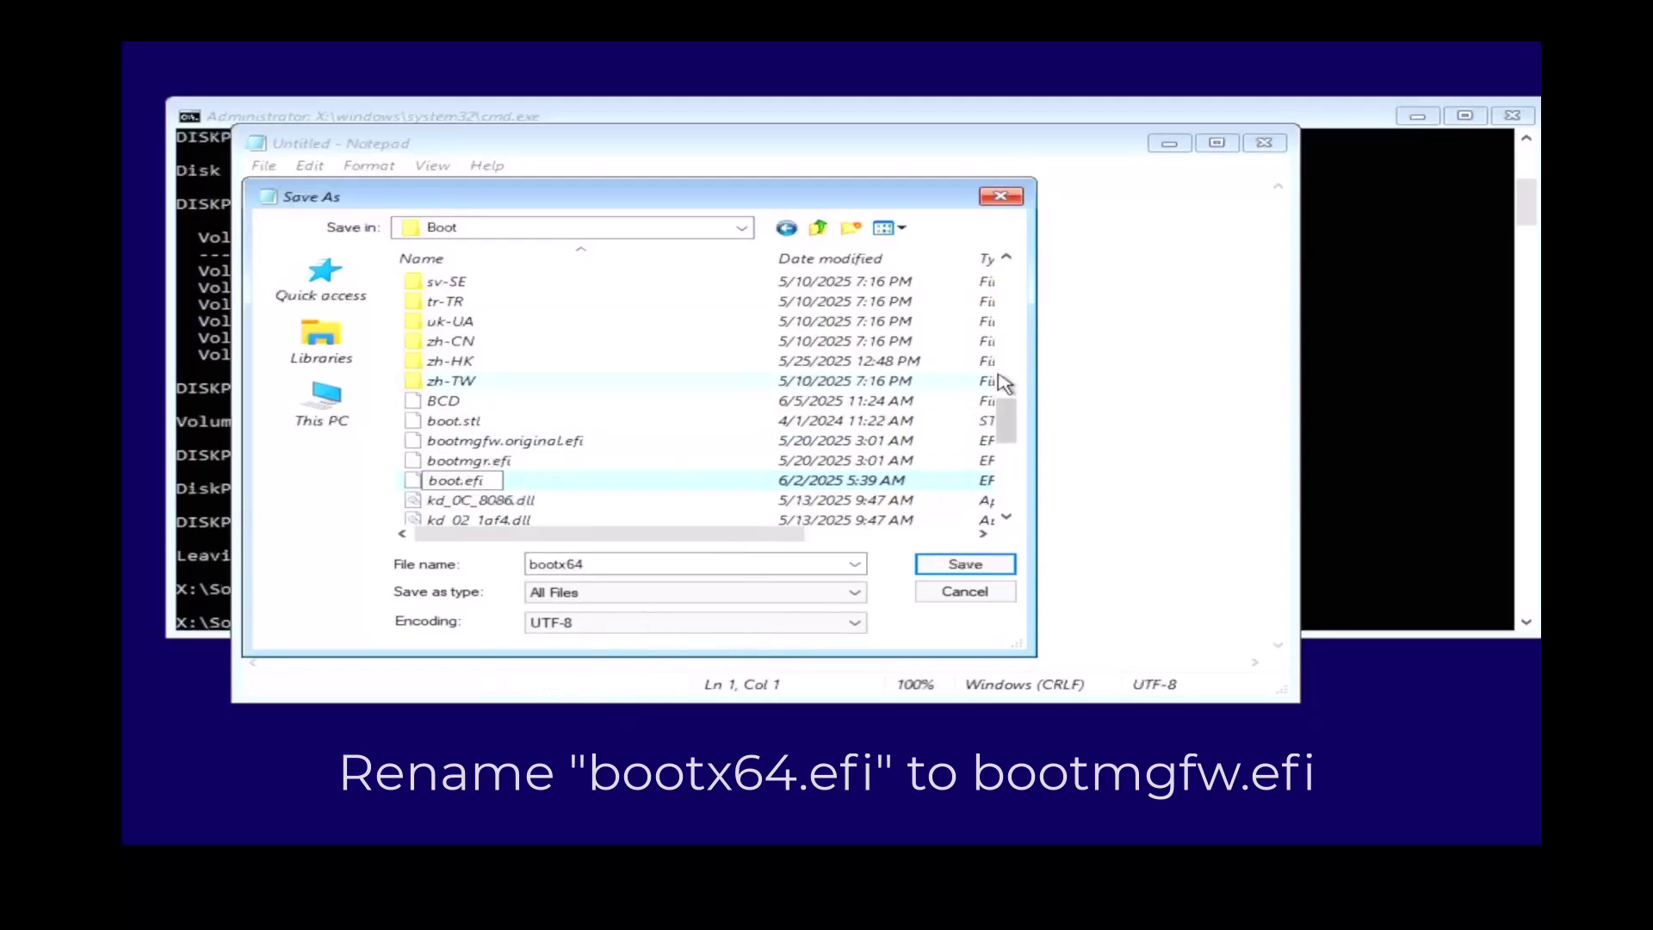
text(mg)
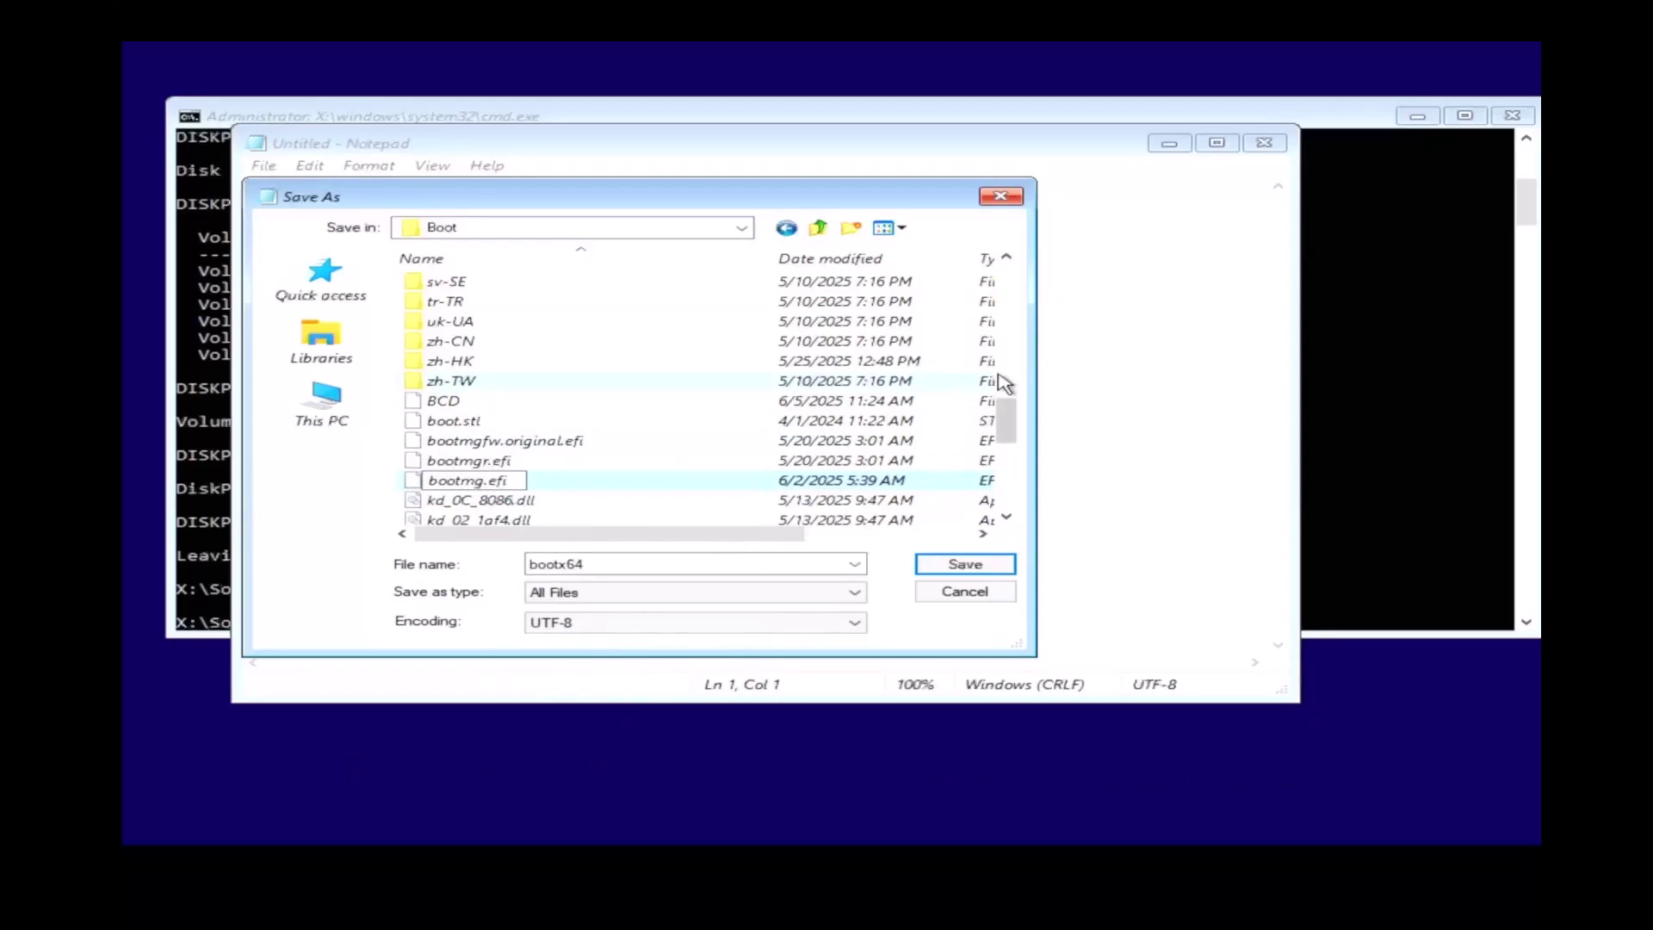
text(fw)
key(Escape)
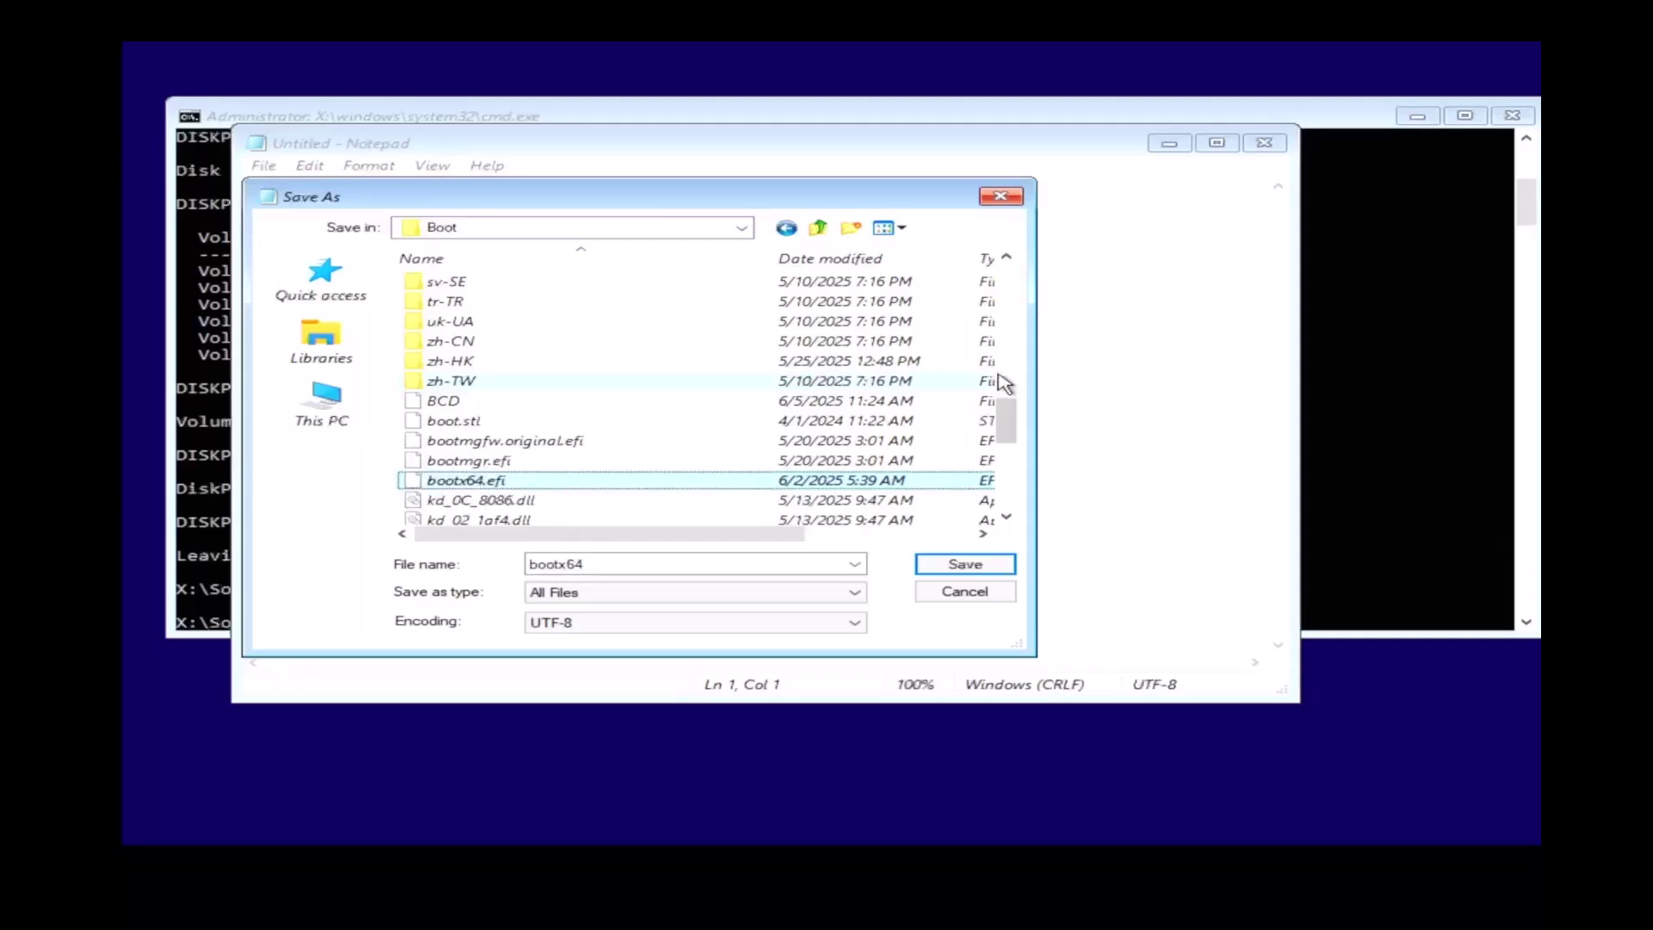
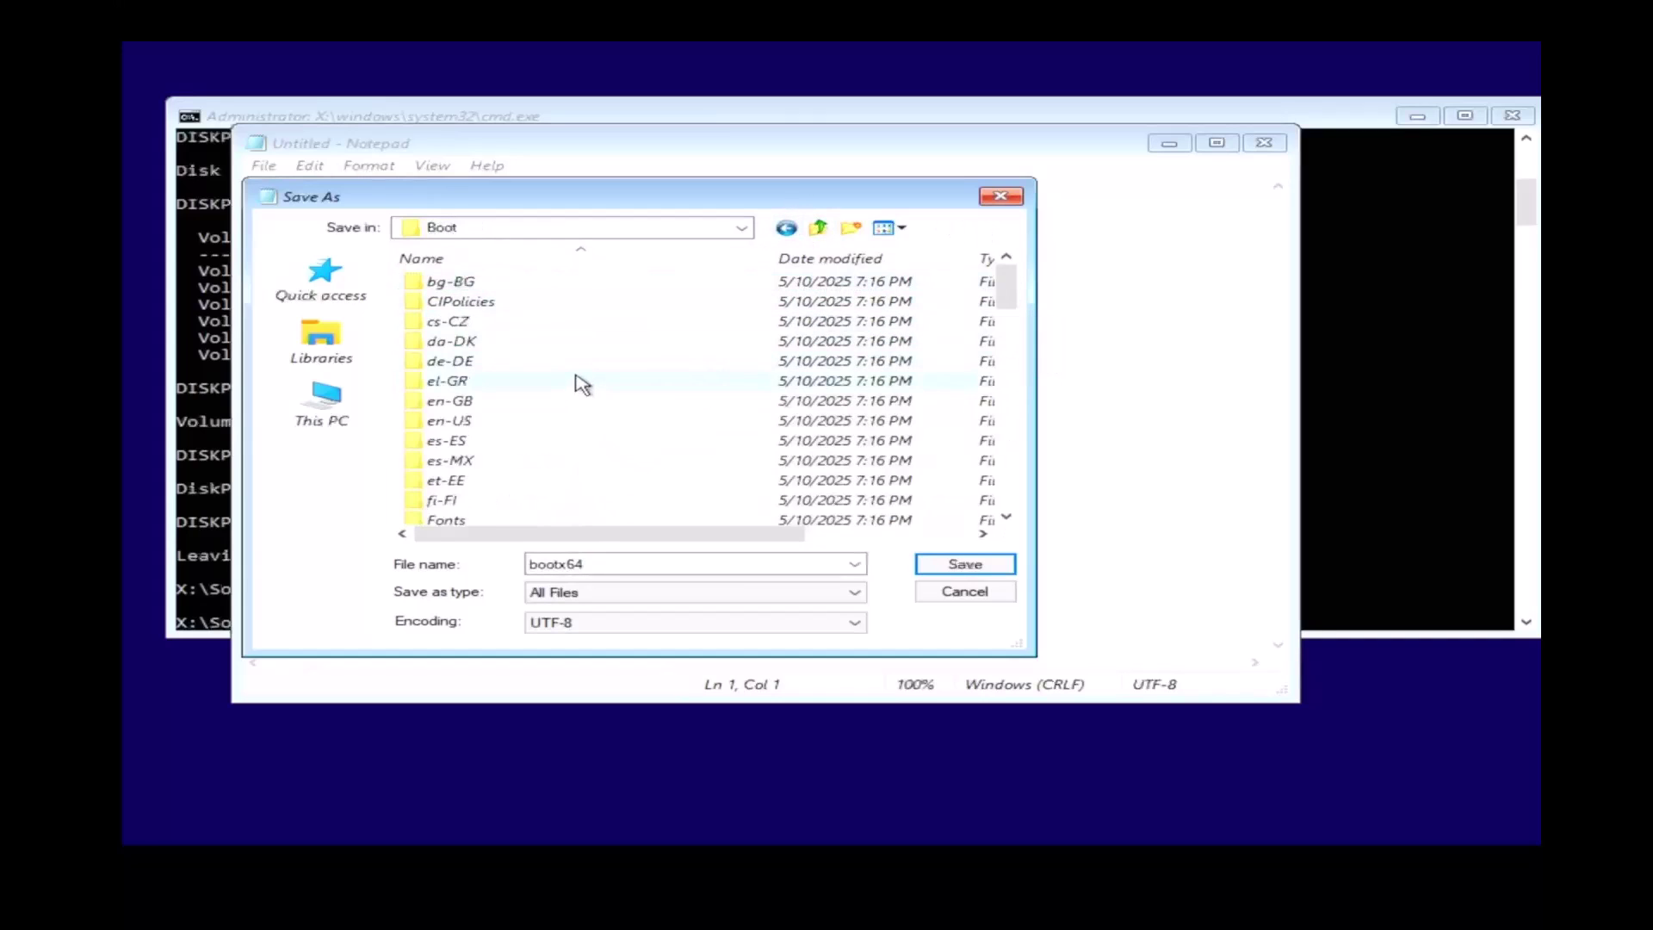
Close the Save As dialog without saving, then close Notepad
scroll(579, 382, down, 4)
scroll(585, 392, down, 9)
scroll(579, 383, up, 1)
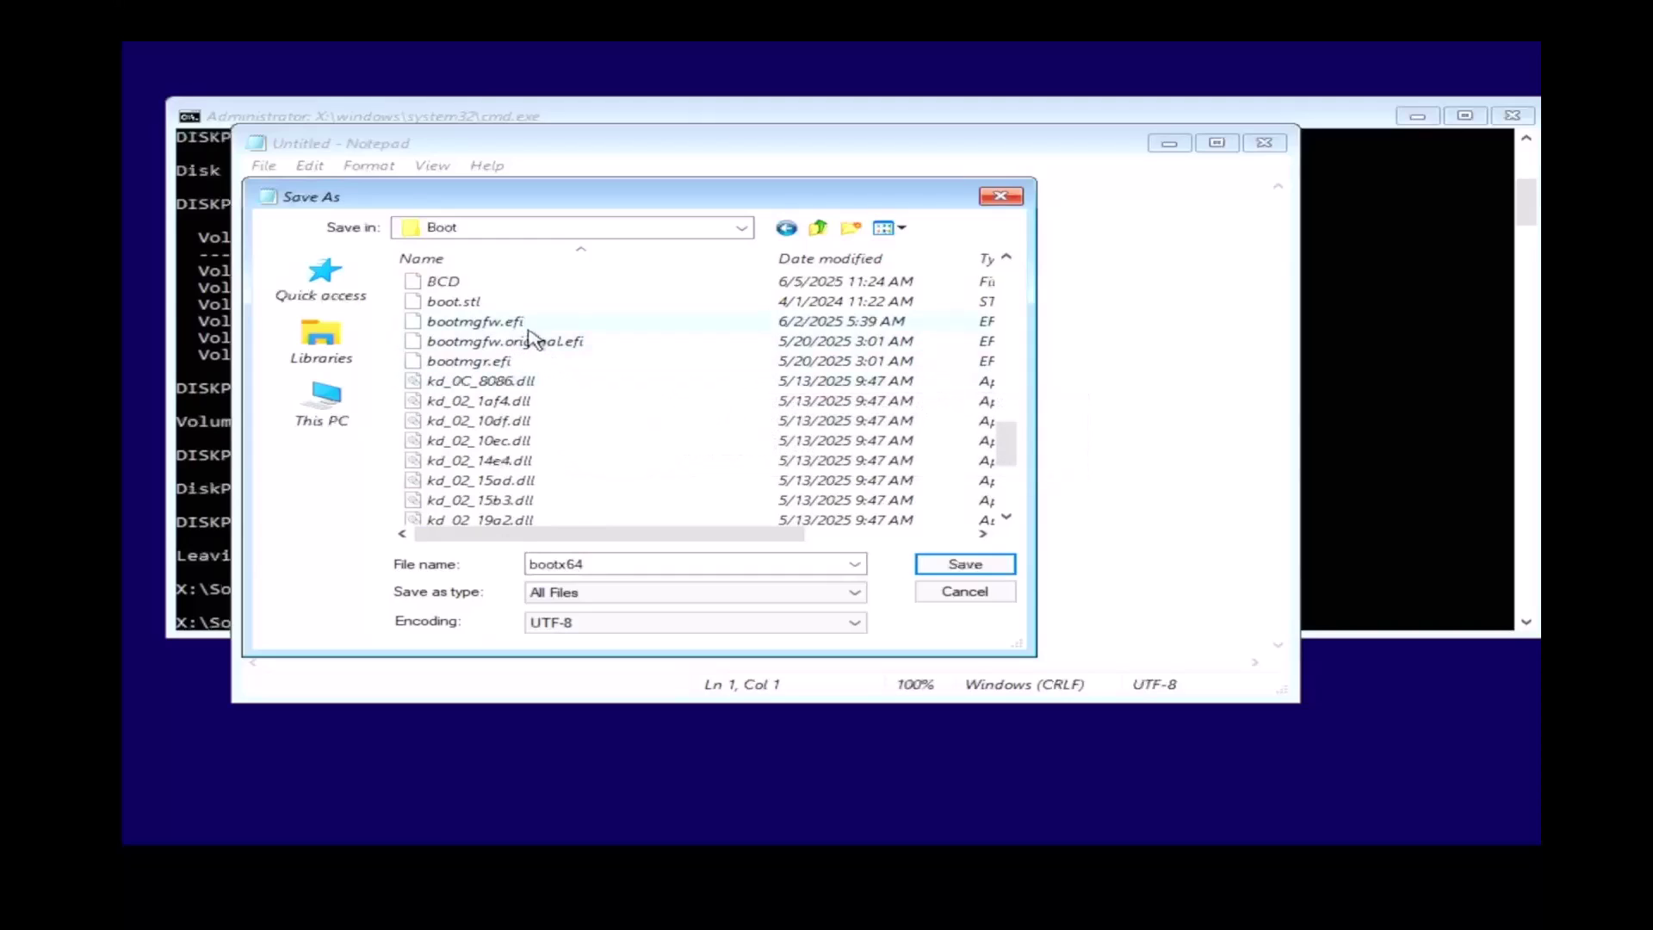
click(1011, 199)
click(1265, 143)
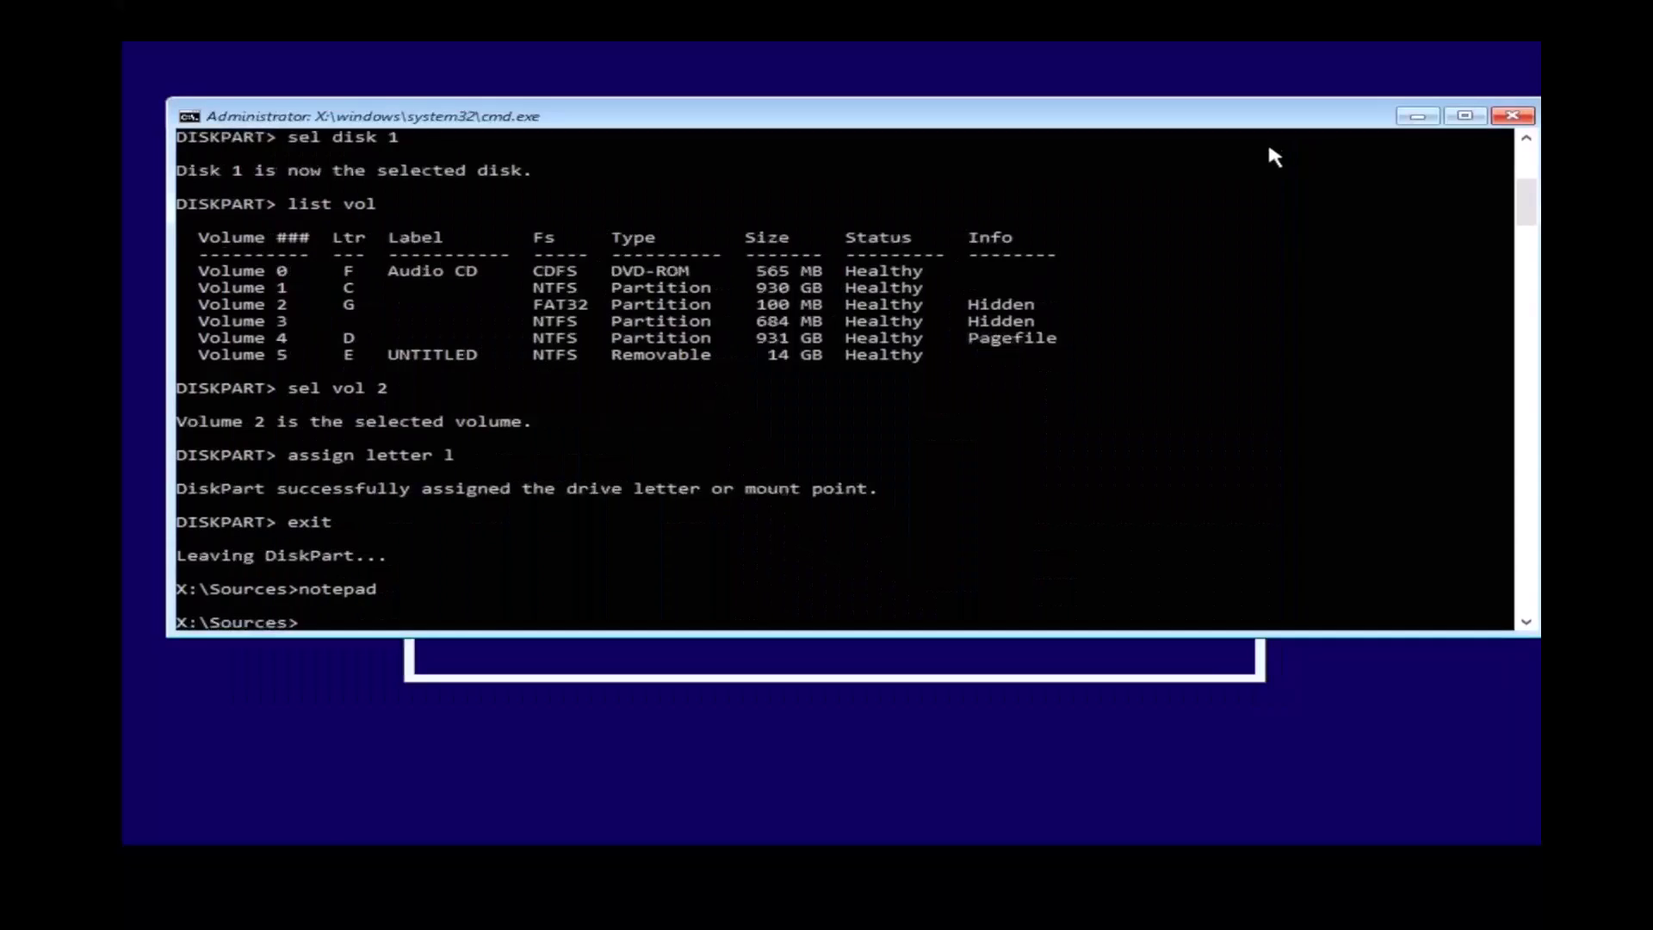
Close the command prompt, cancel the Windows installation, and skip both disk checks on restart
click(1510, 118)
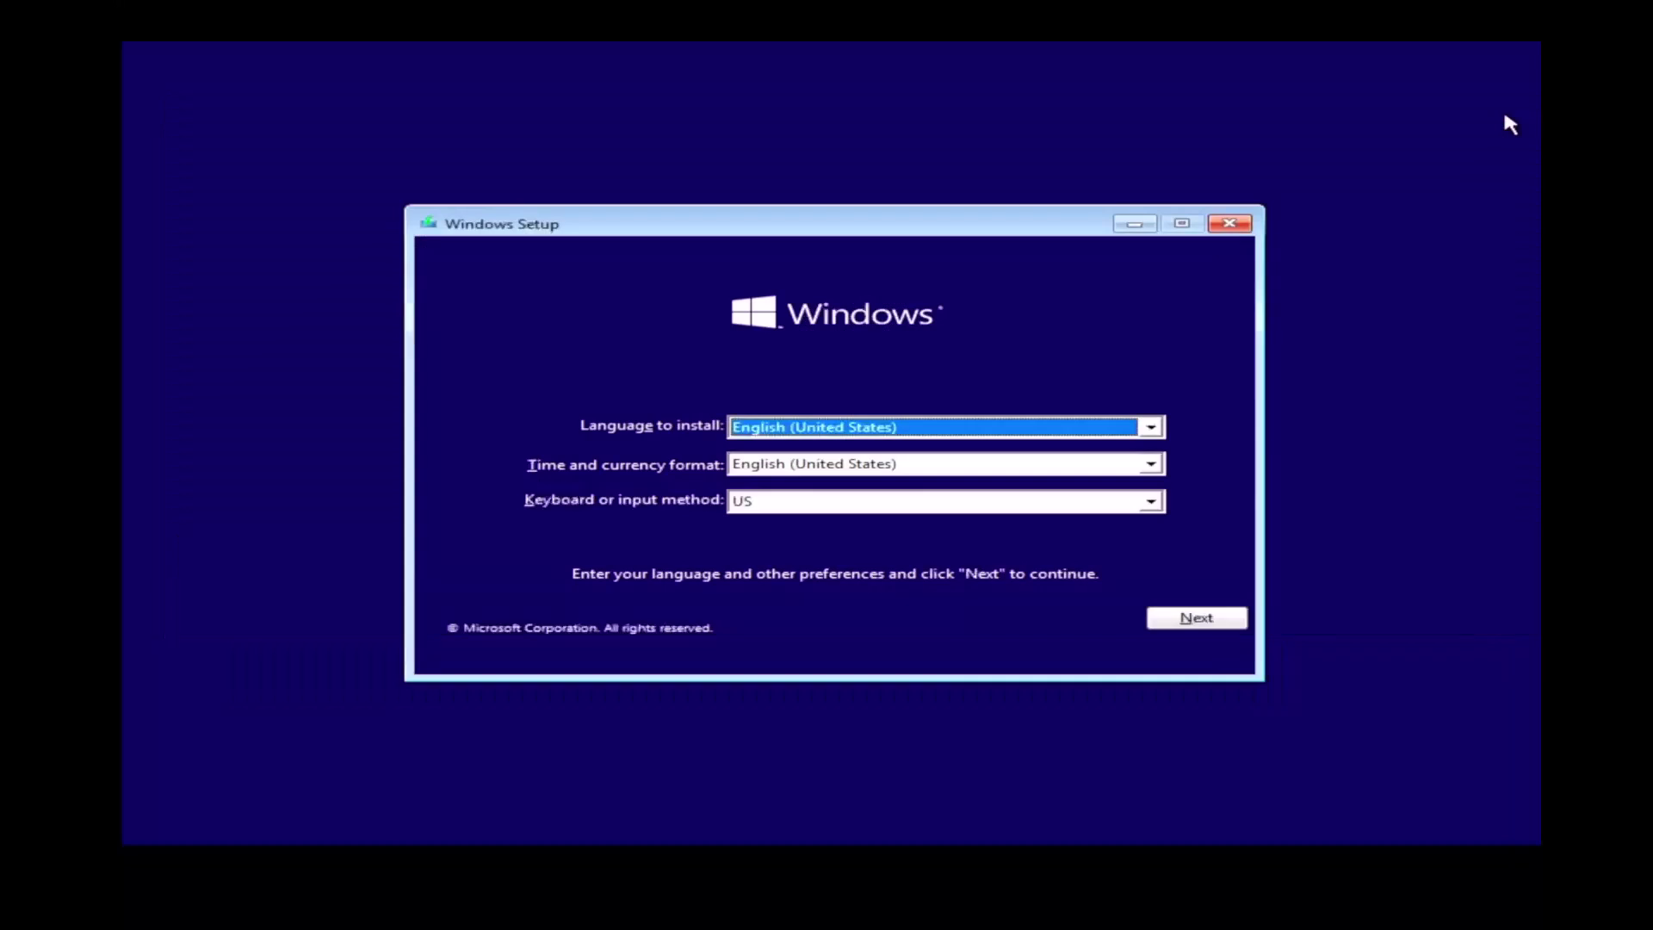
click(1242, 225)
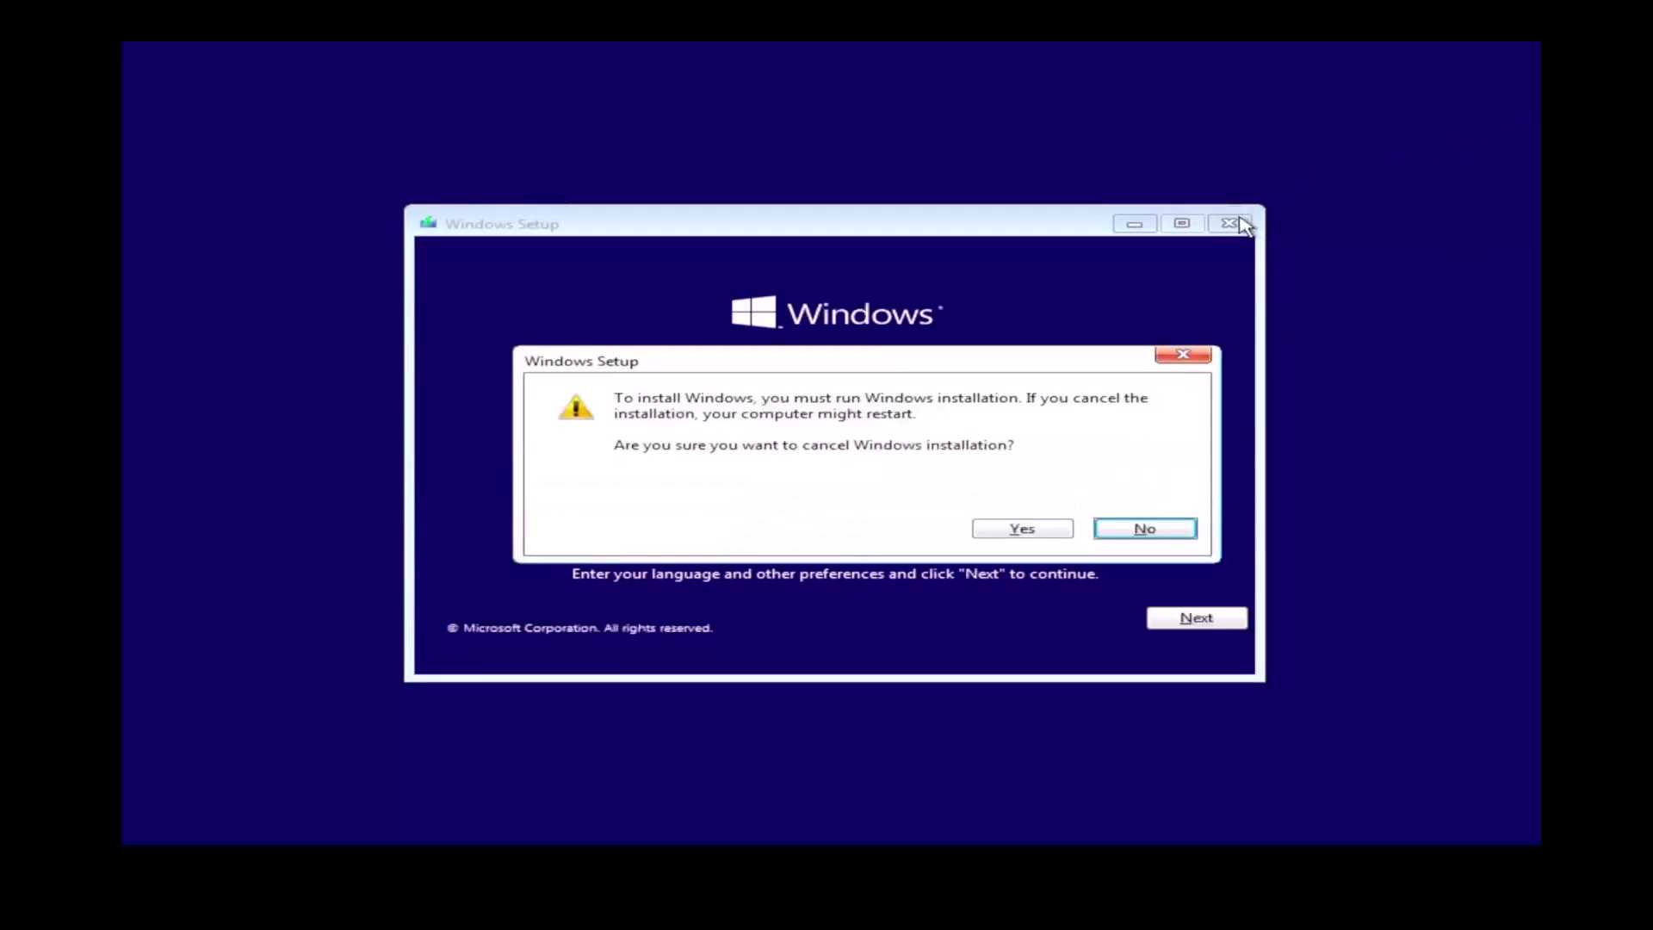
click(1033, 533)
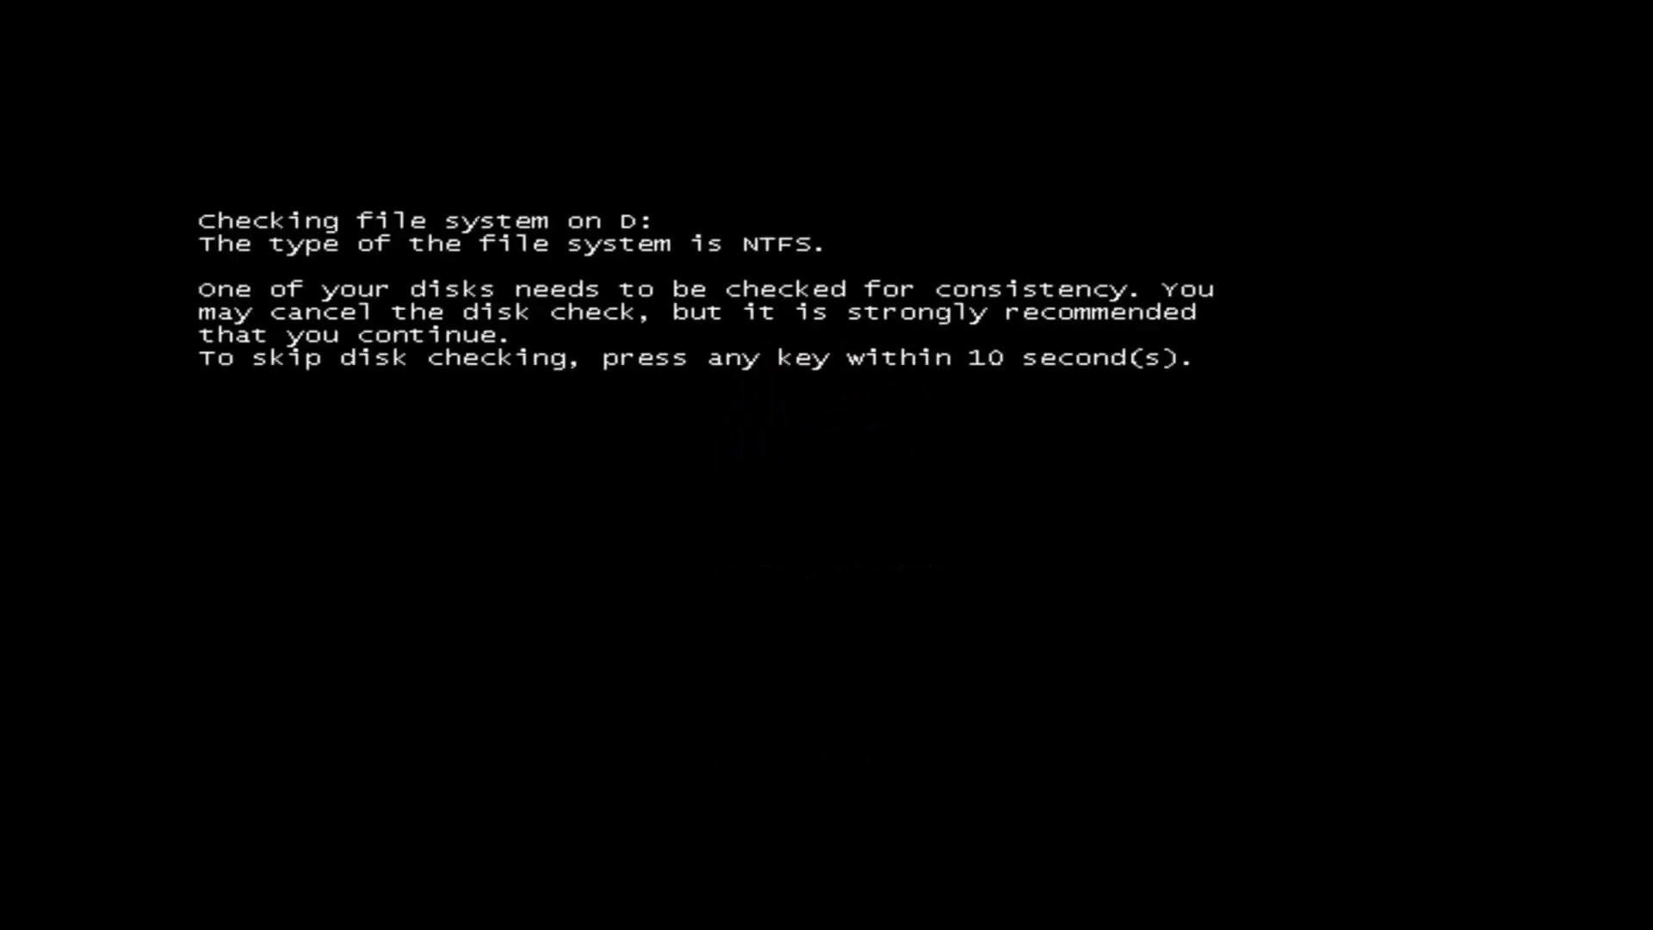
key(Return)
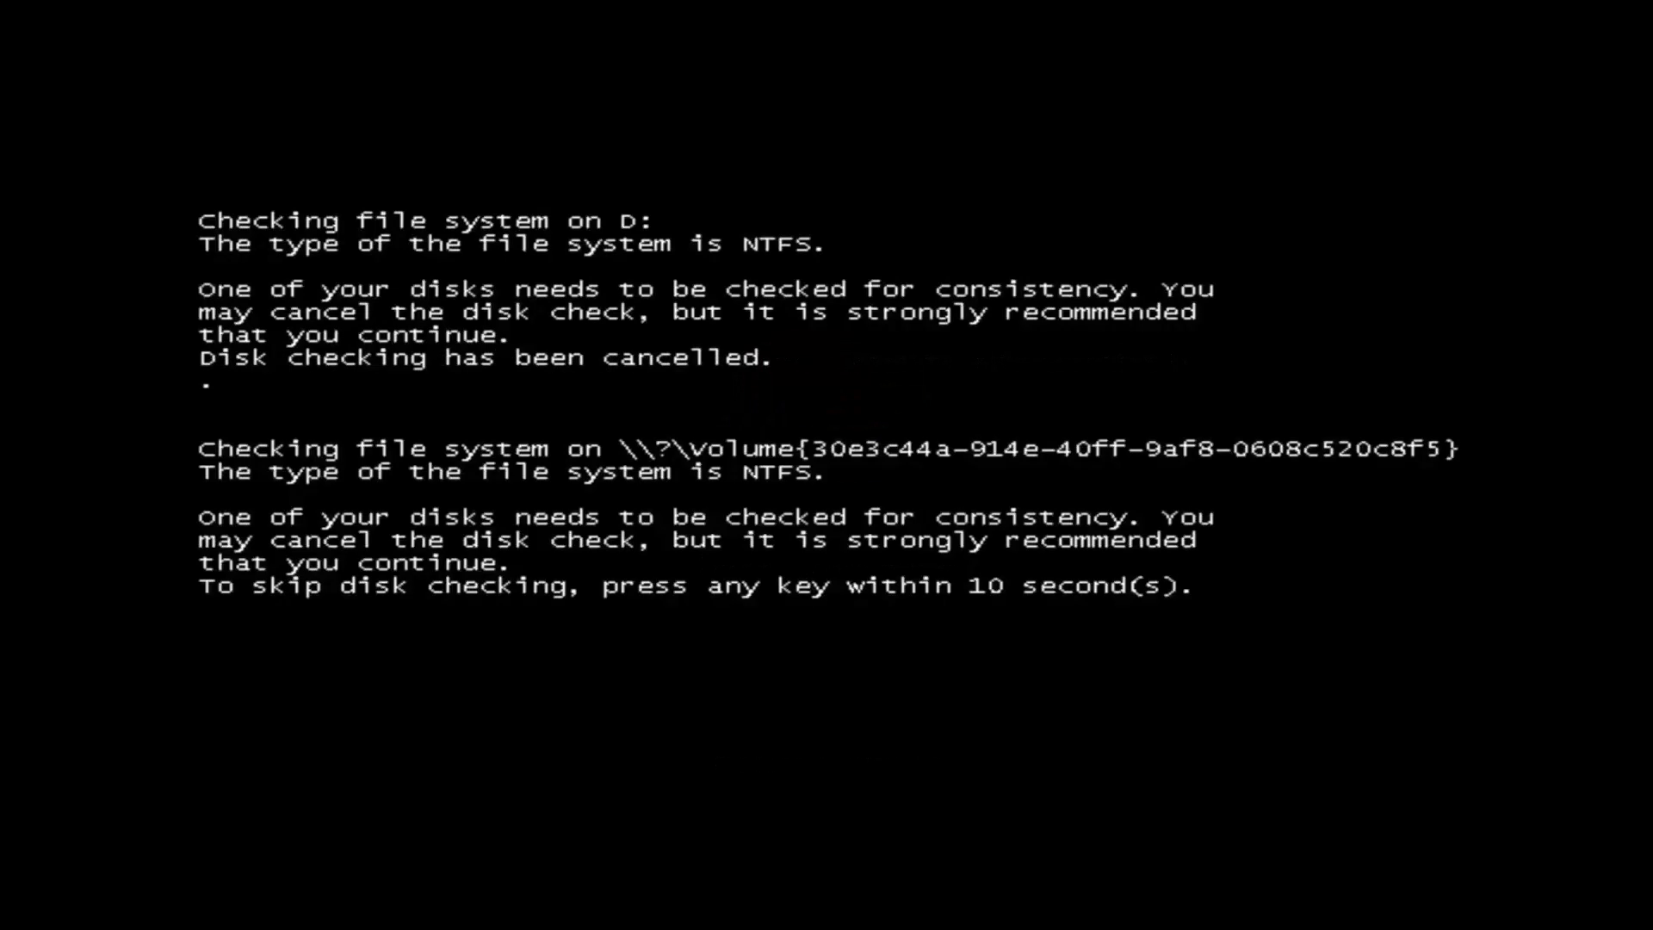
key(Return)
key(Return)
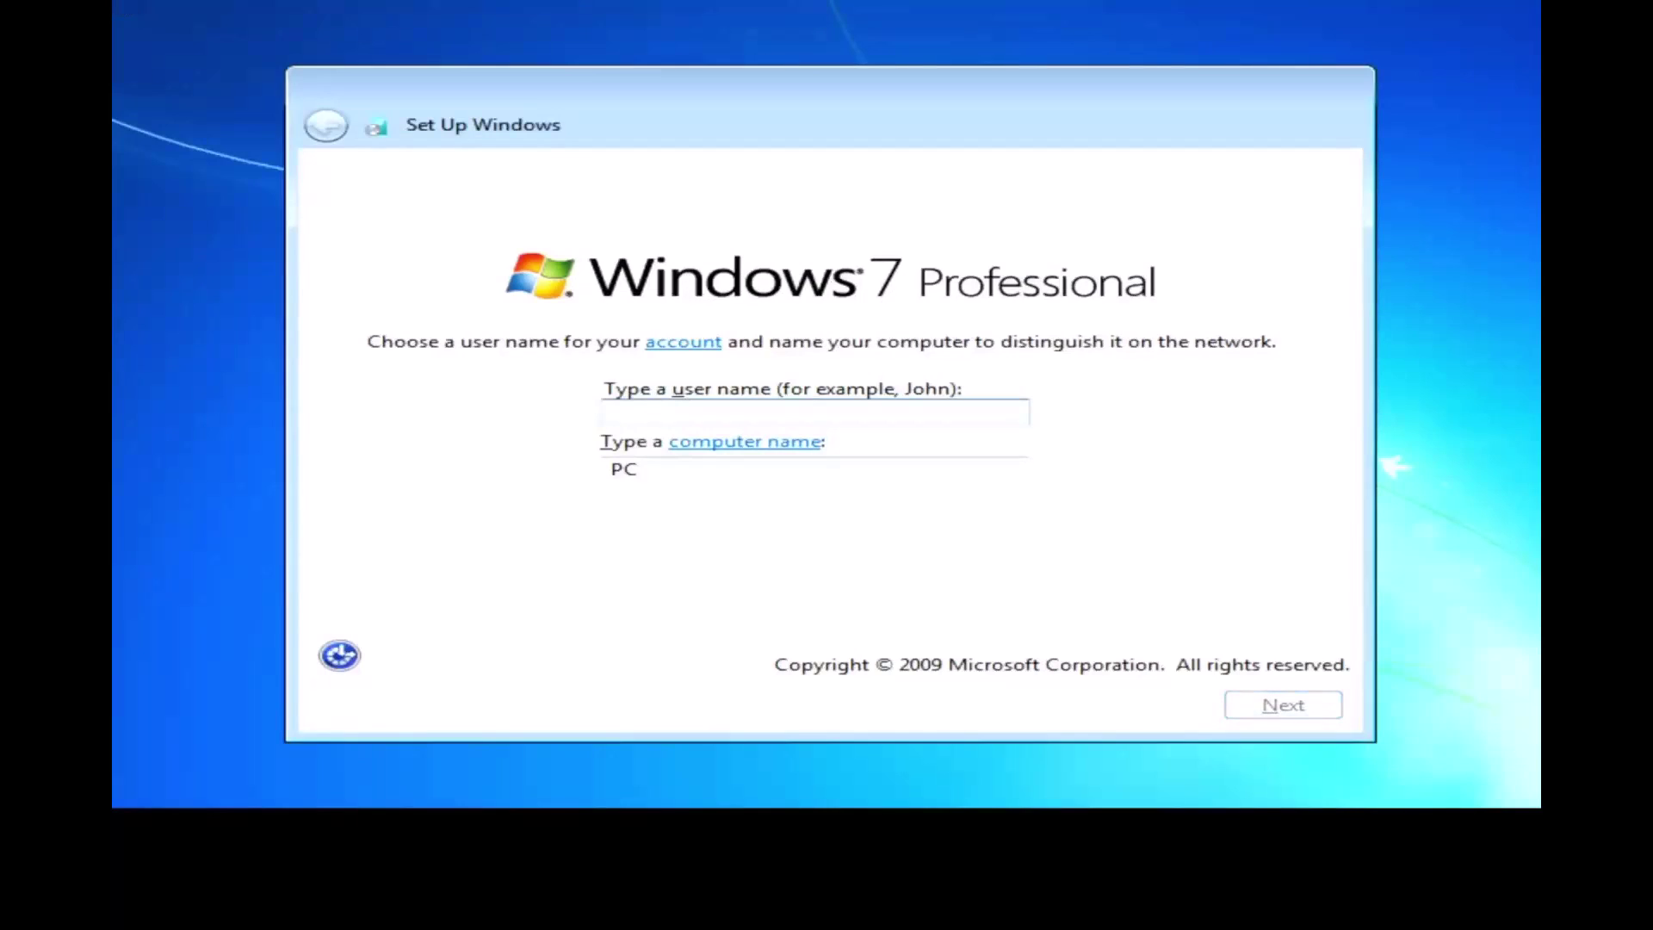
Enter and correct the user account name, then continue past the password and update pages
text(TB)
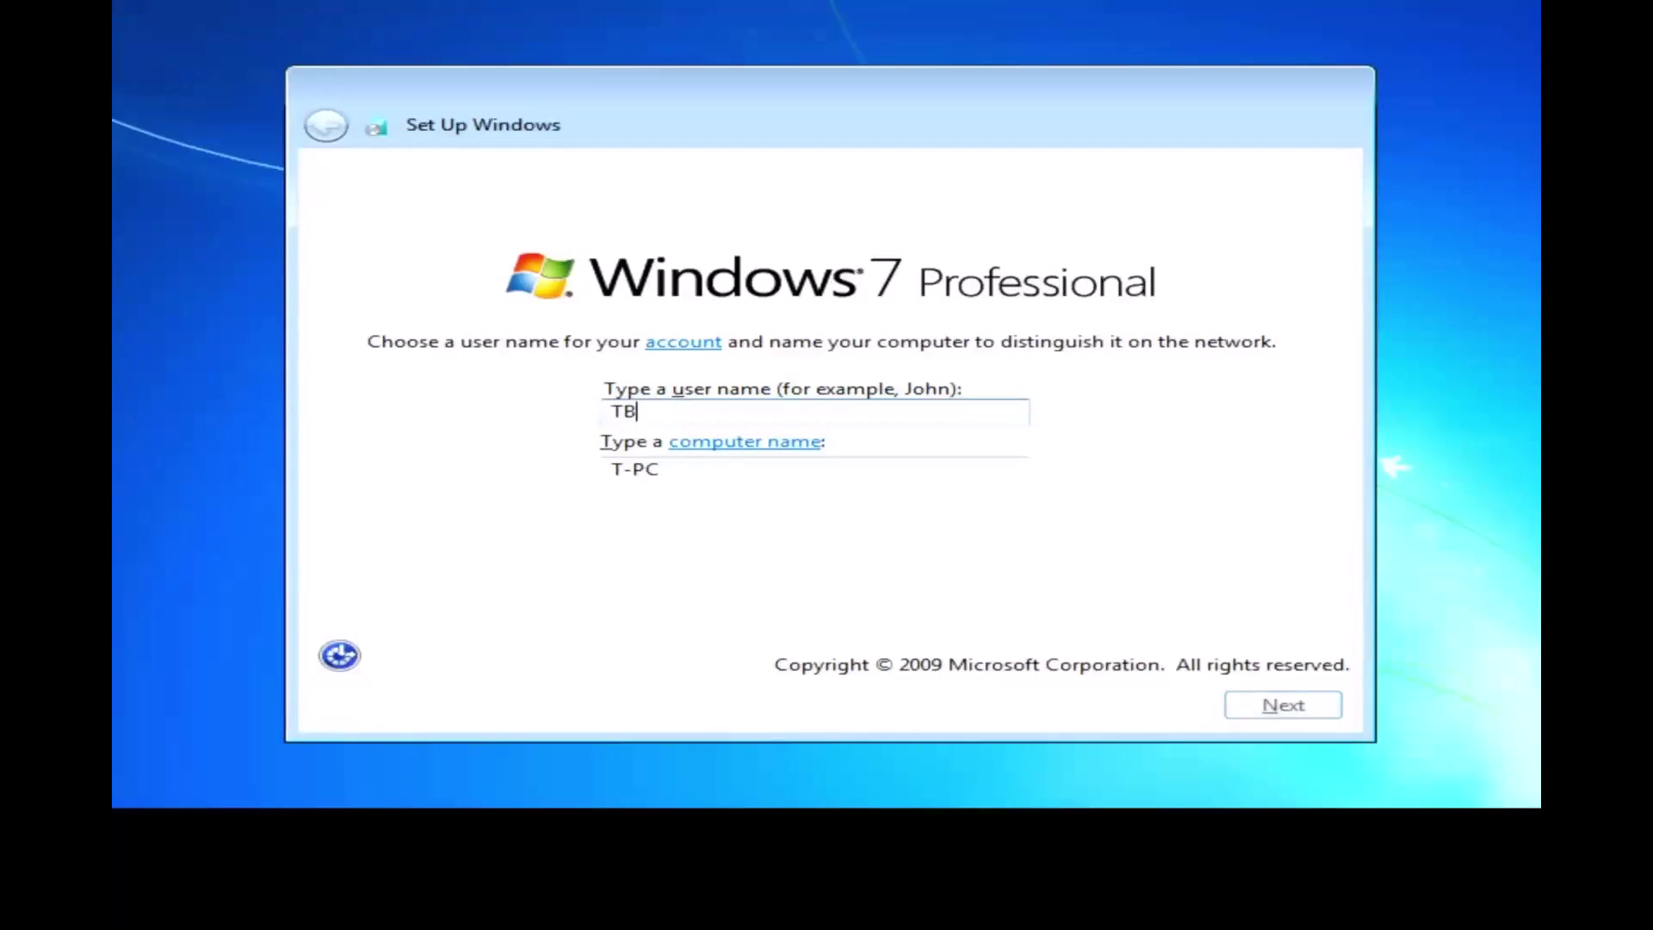
text(GBRO)
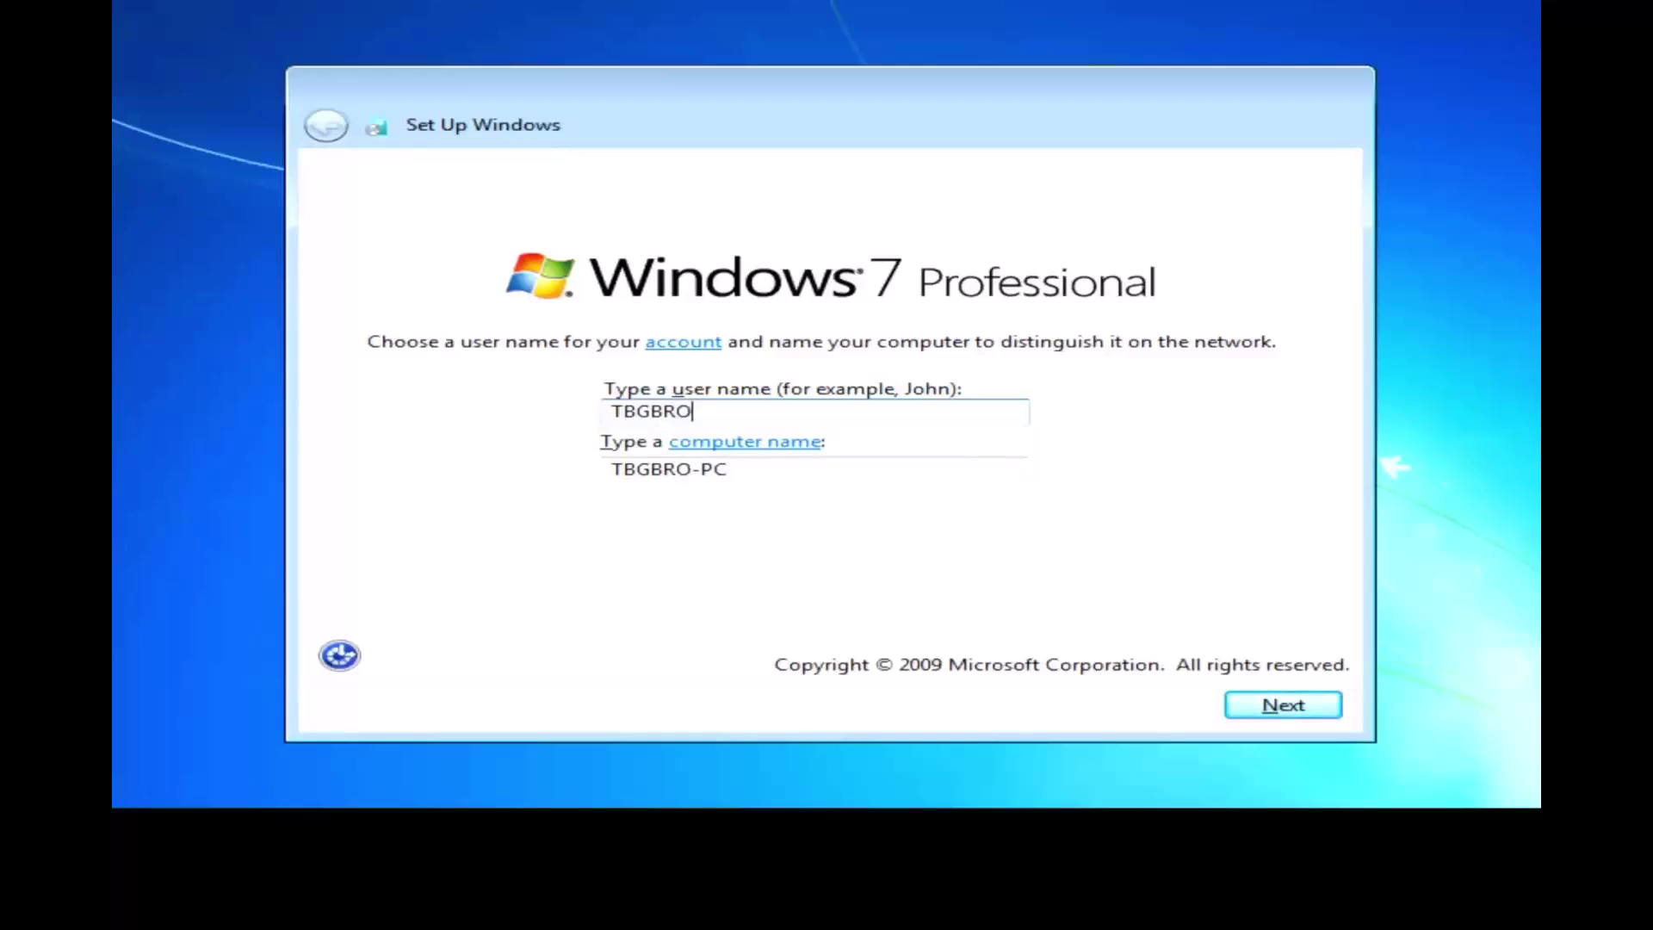
key(BackSpace)
key(BackSpace)
key(BackSpace)
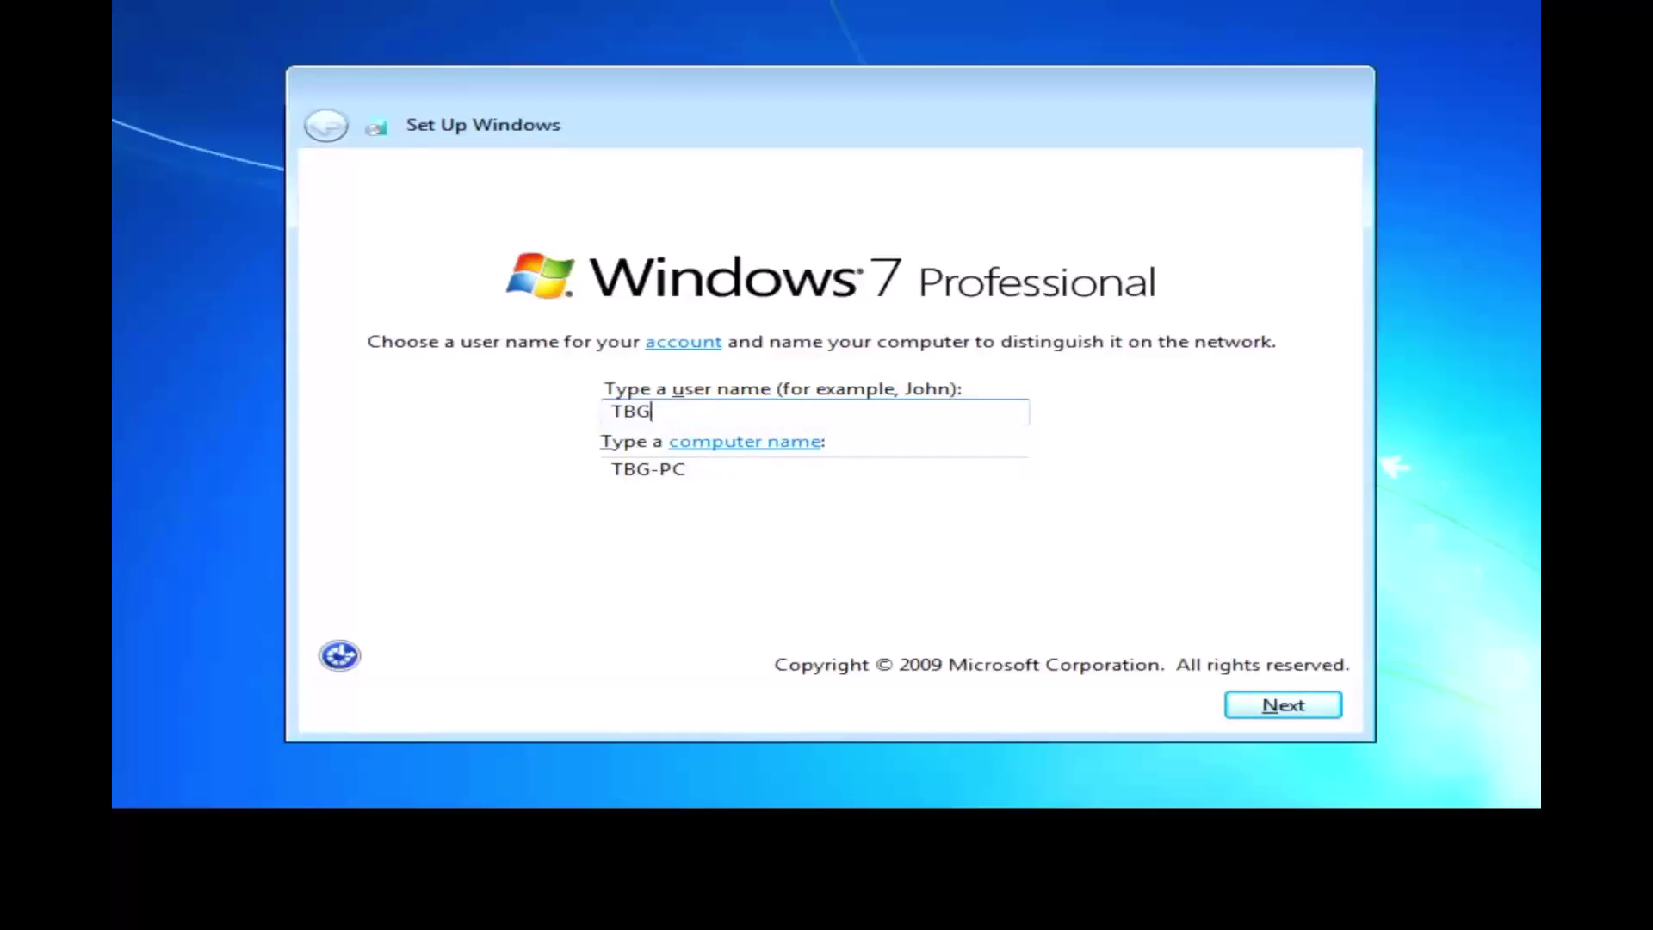
key(Return)
key(Return)
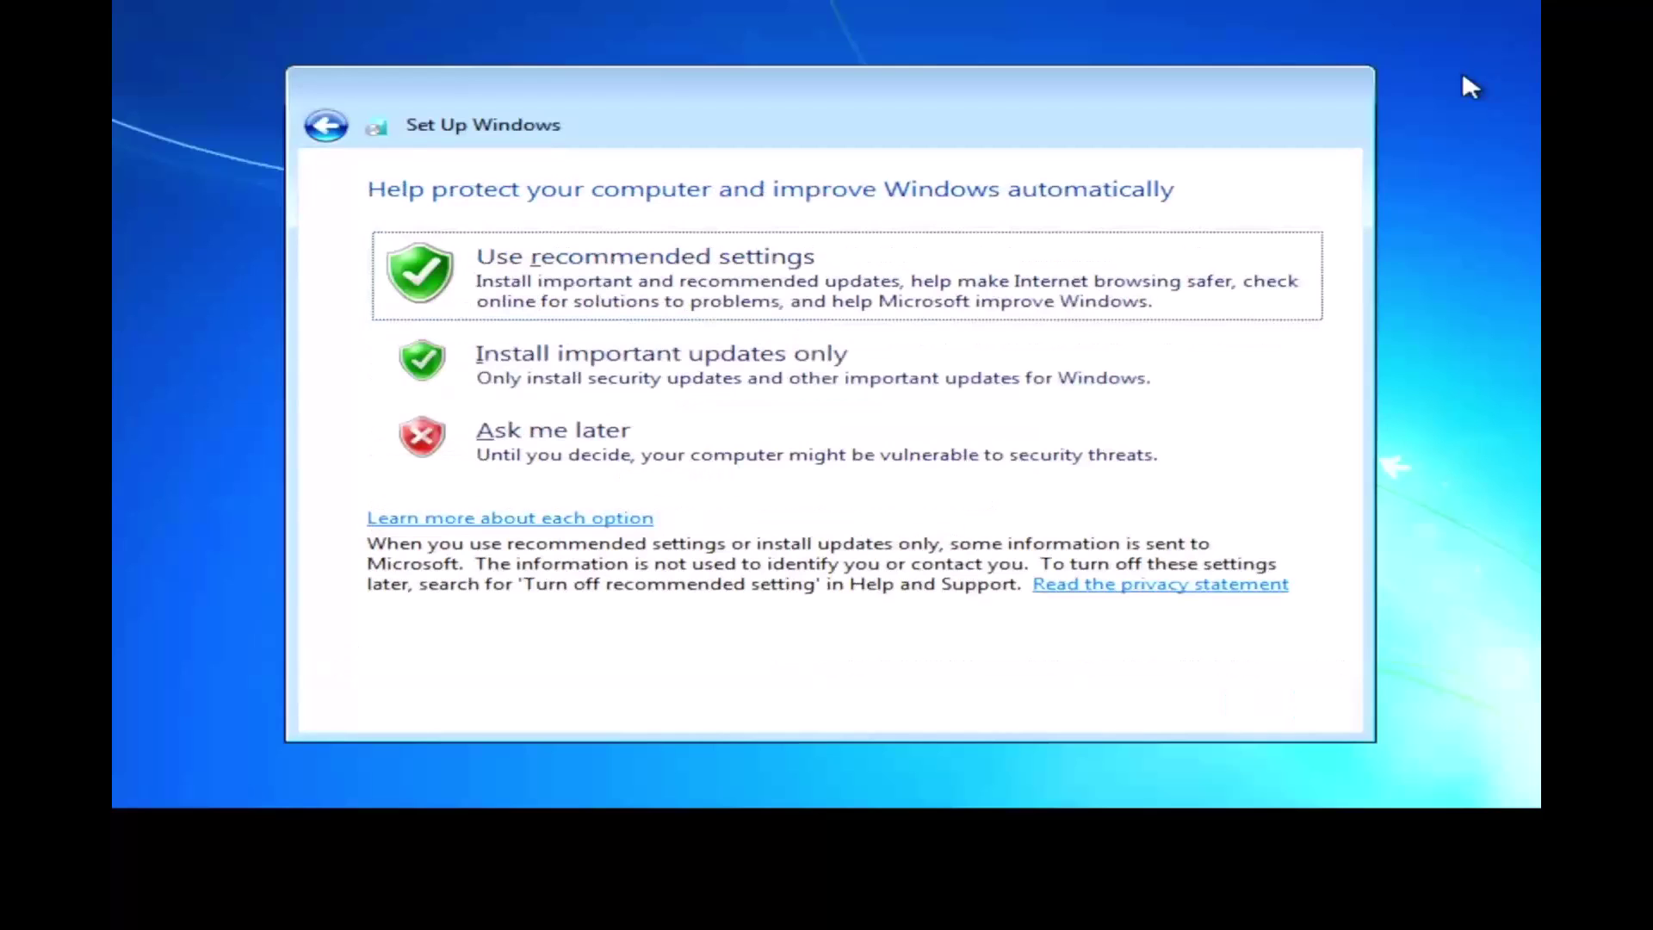
key(Return)
key(Return)
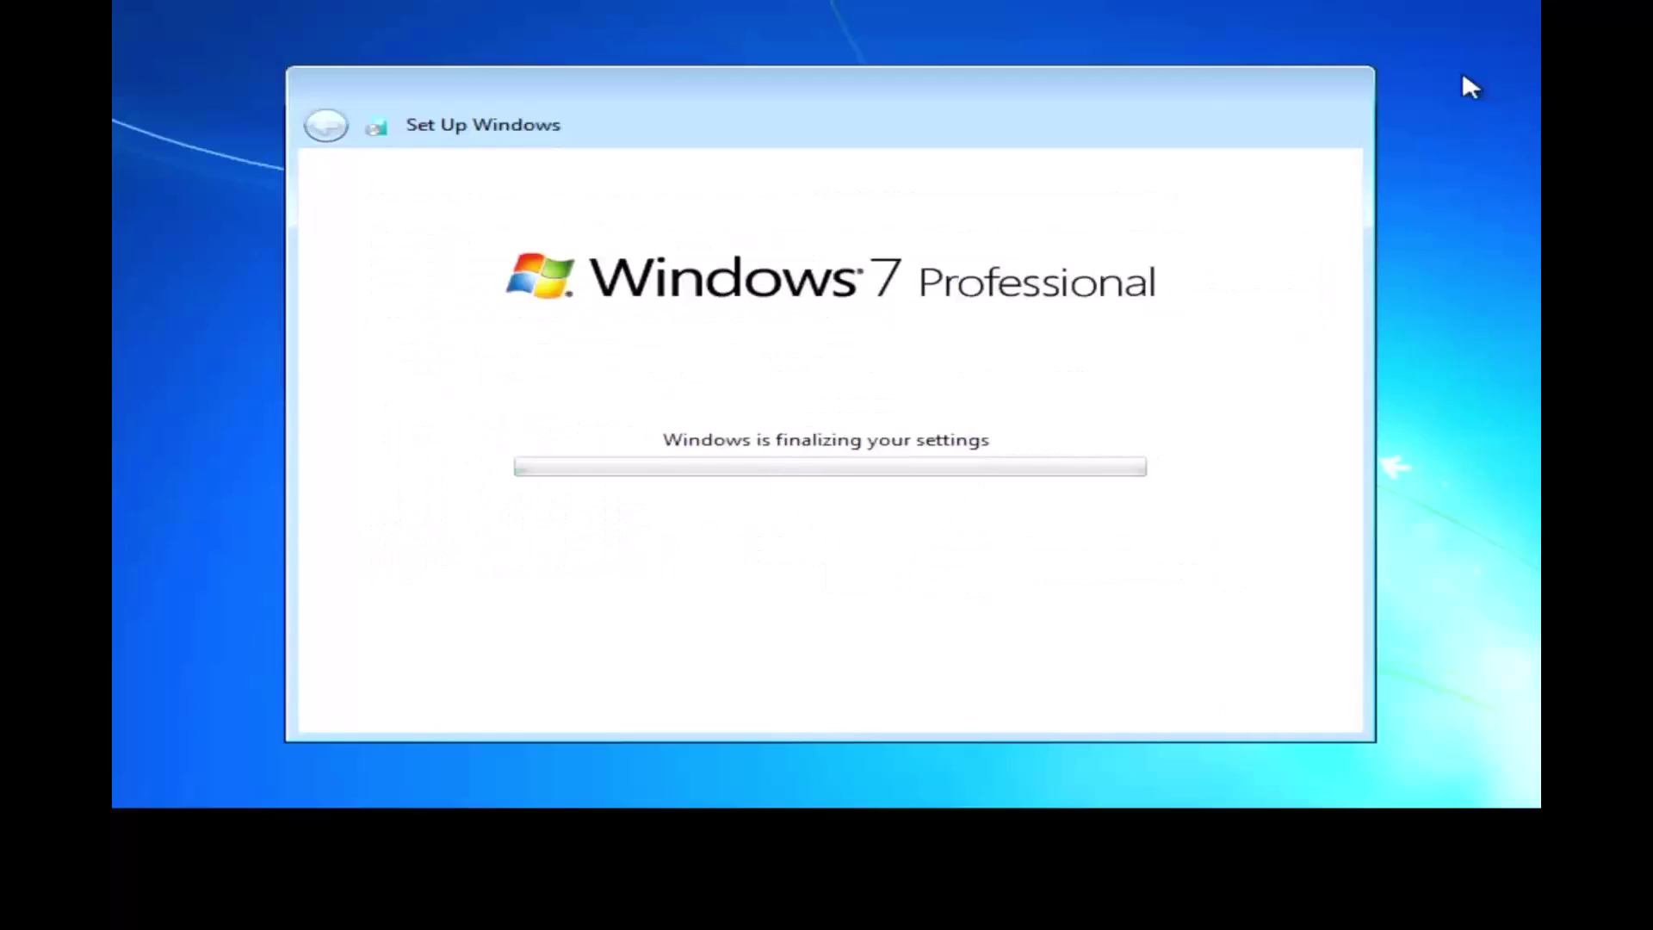